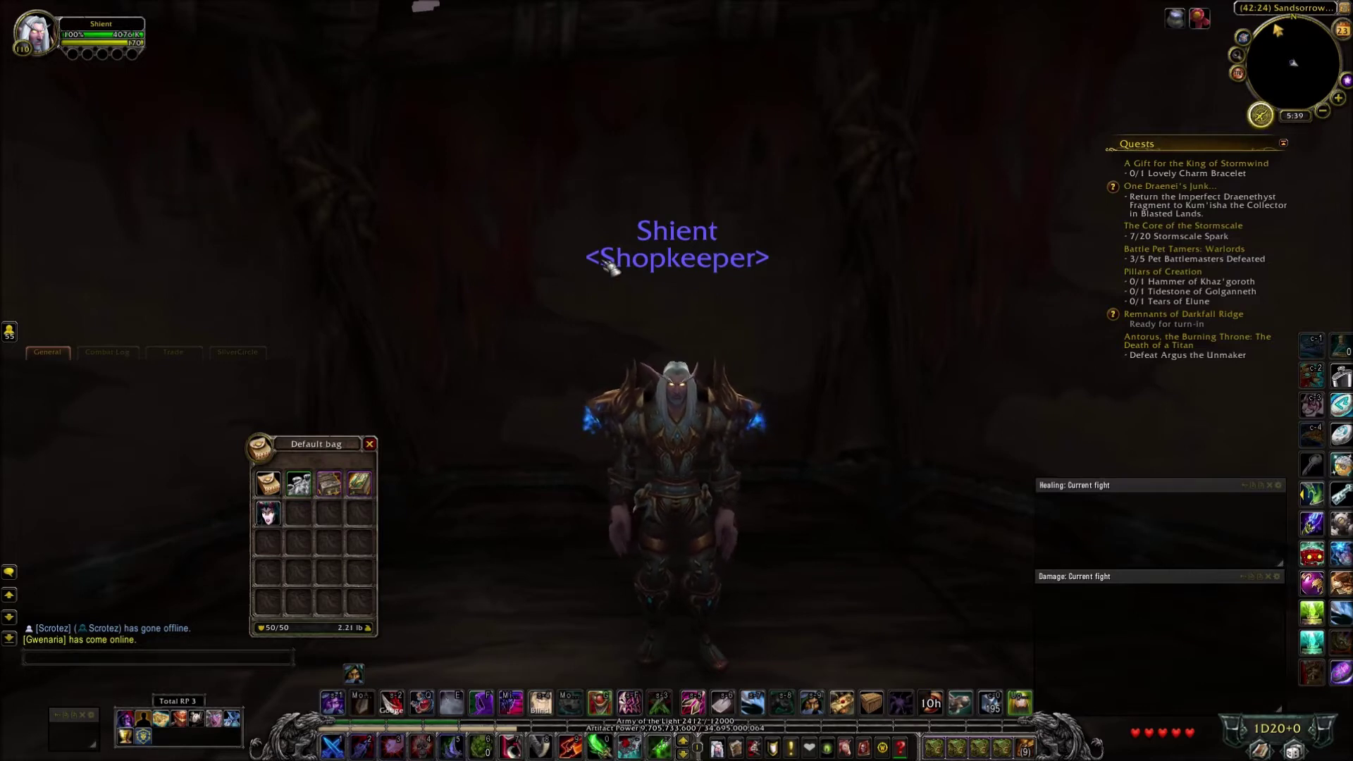
Step: Scan the Tanaris map for players' stashes and close the map
key("m")
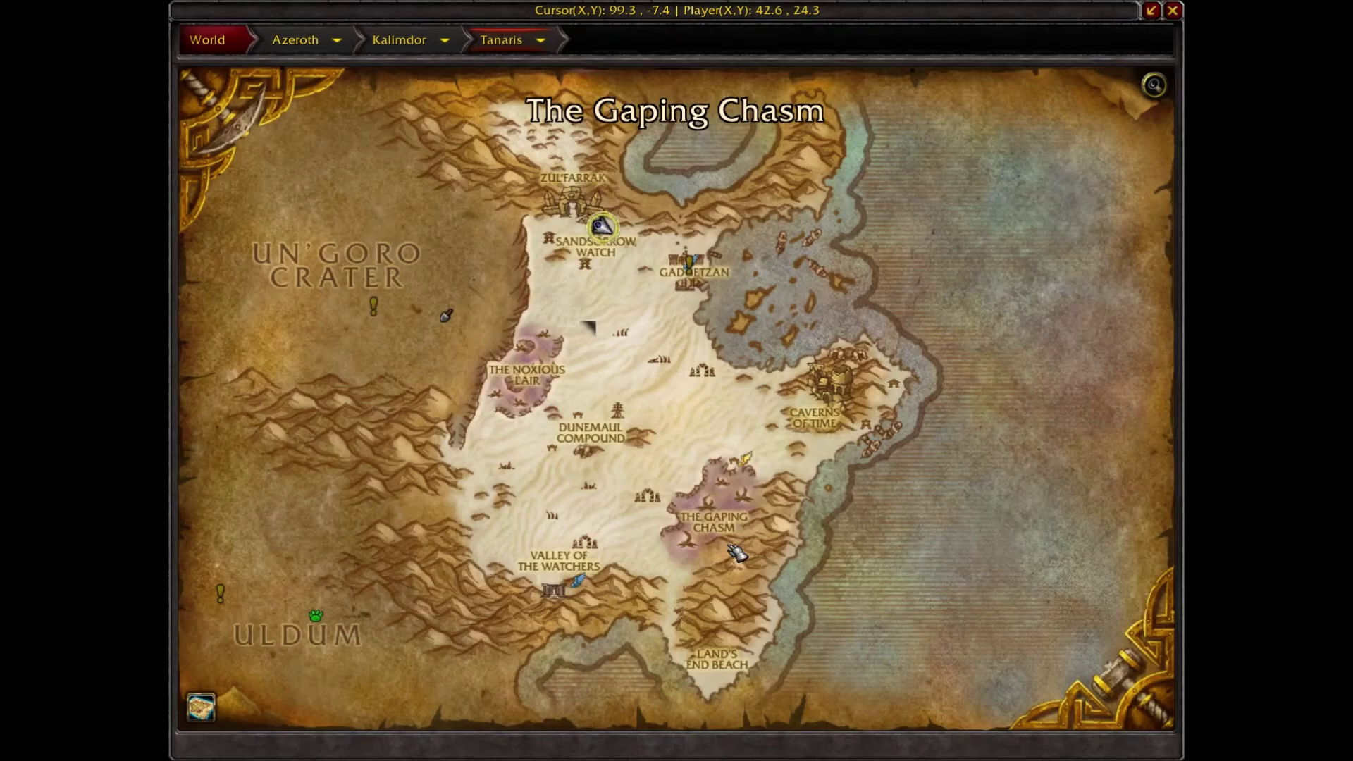
left_click(215, 718)
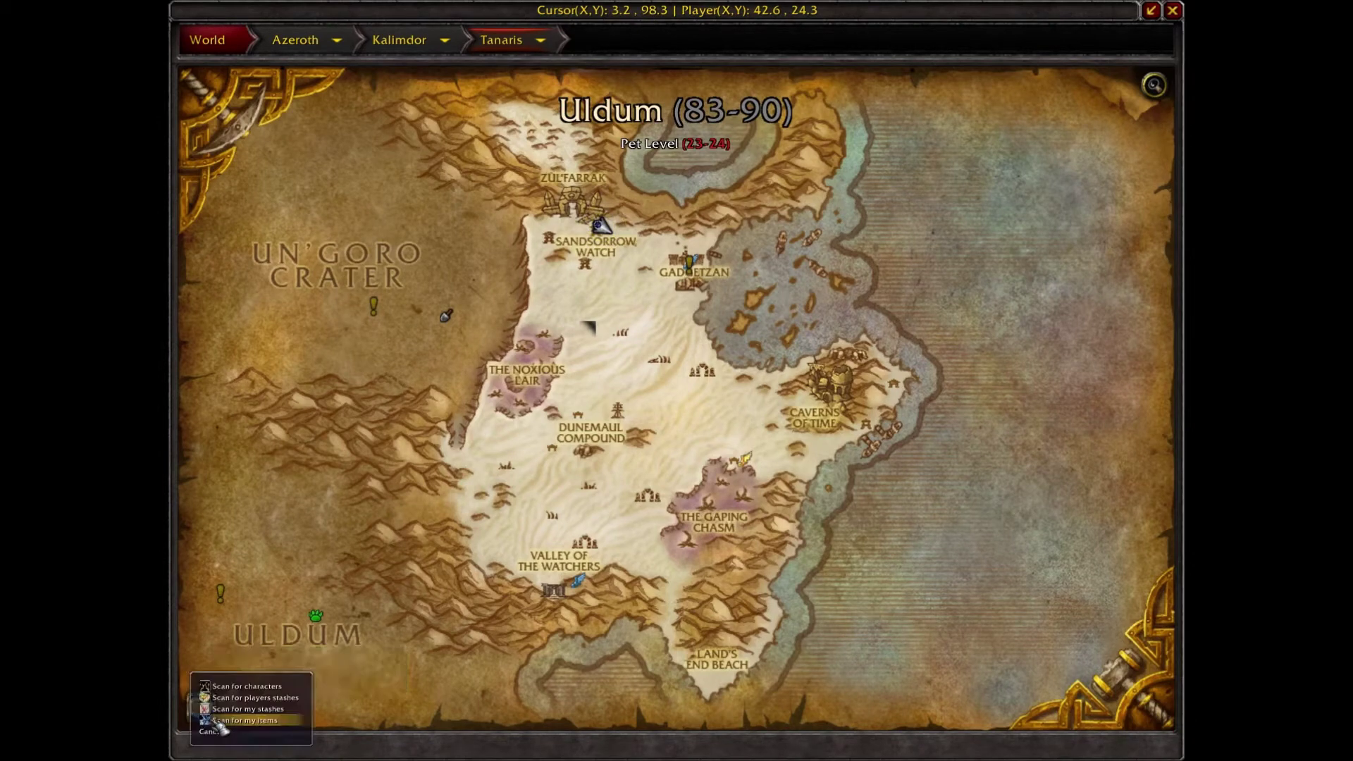
left_click(273, 699)
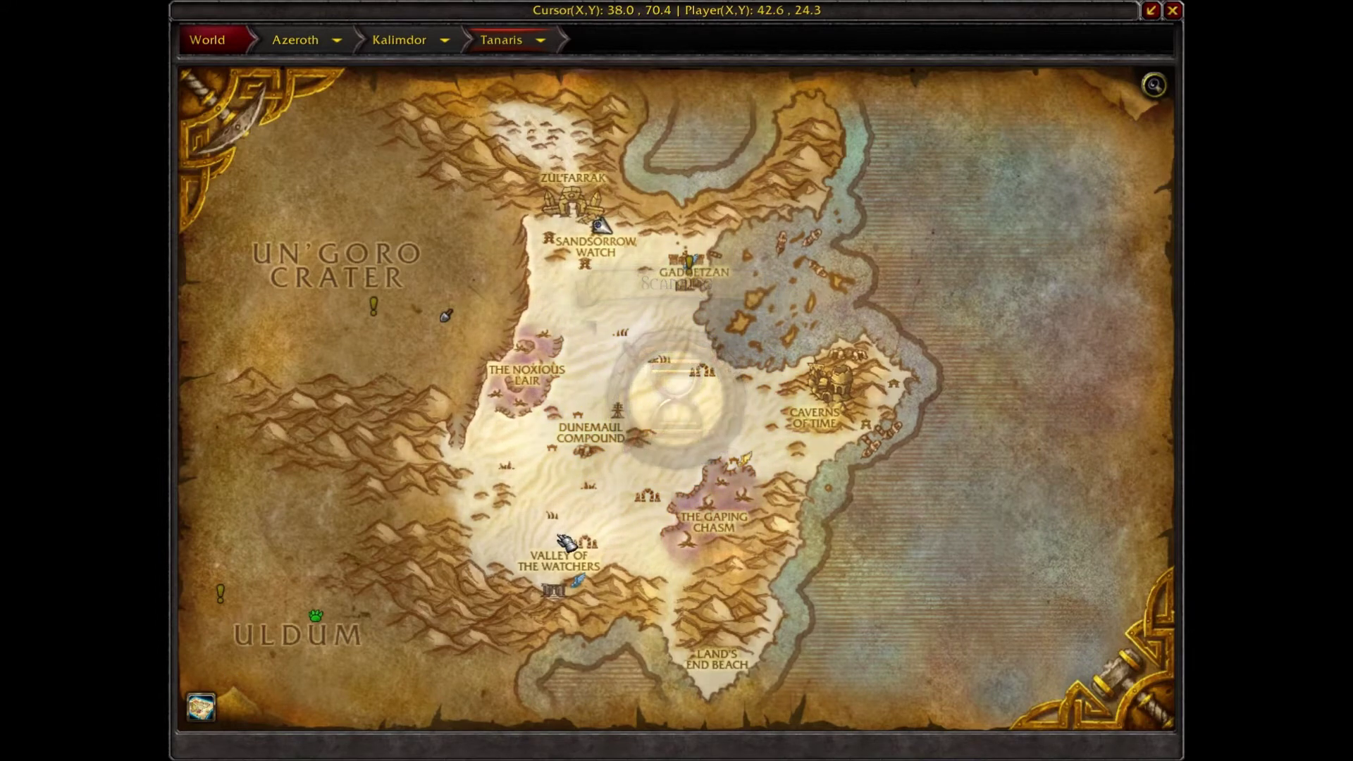
mouse_move(596, 329)
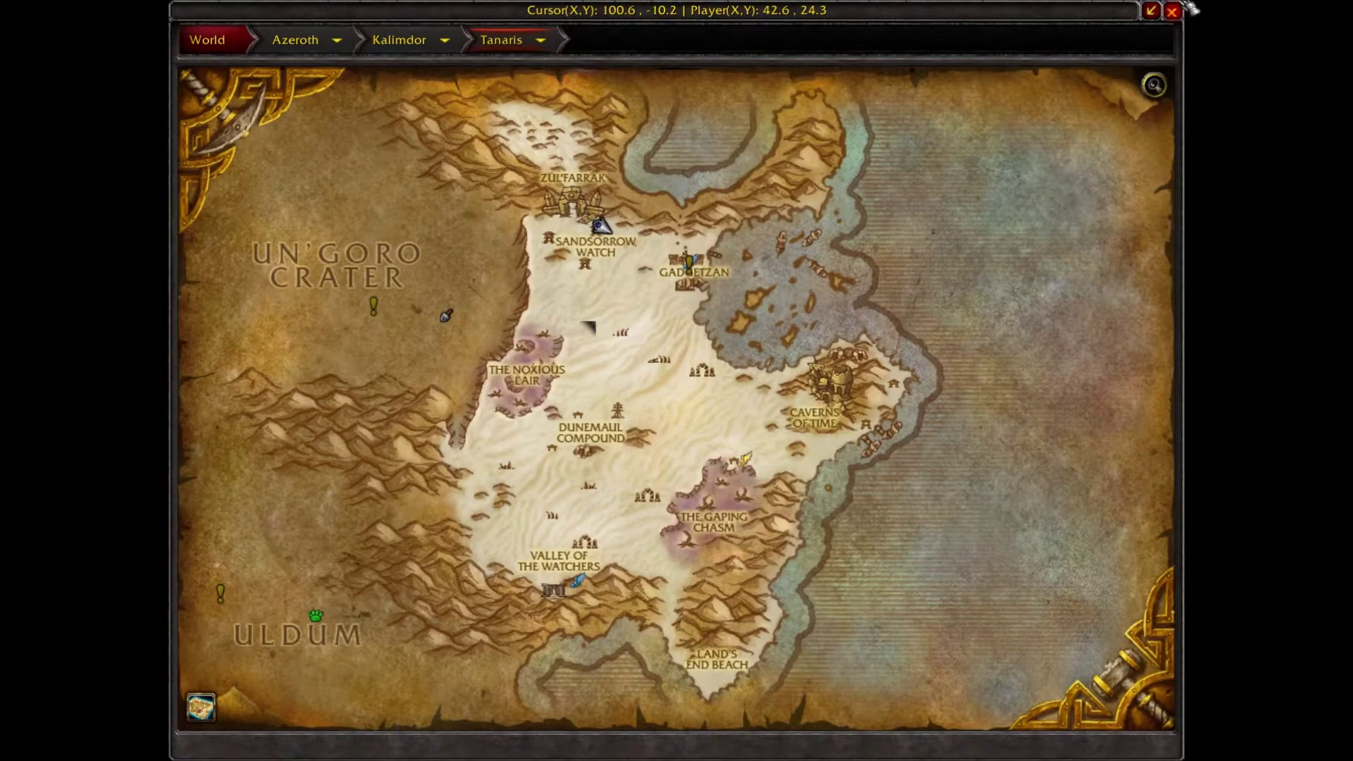
left_click(1180, 5)
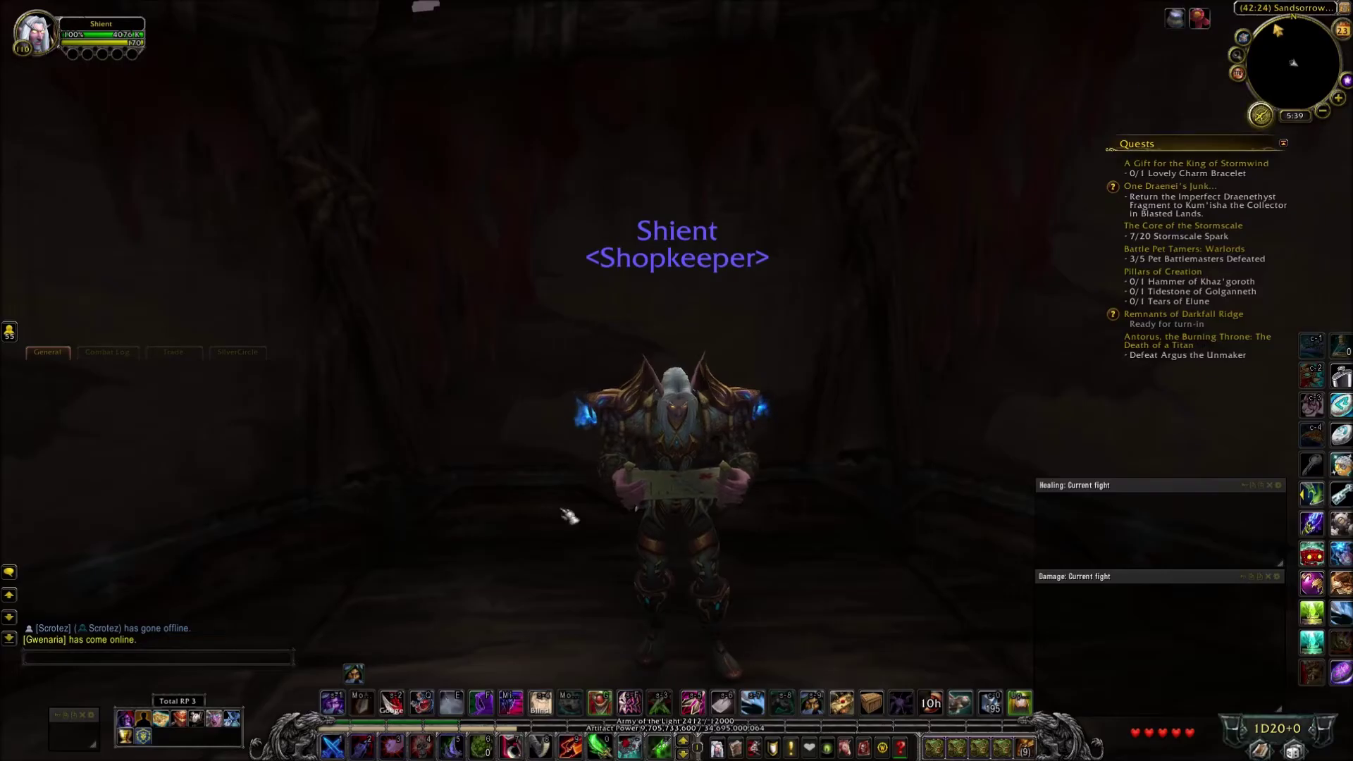
Step: Open the default bag and check the removal options for the Succubi's Whip without dropping or destroying it
left_click(249, 733)
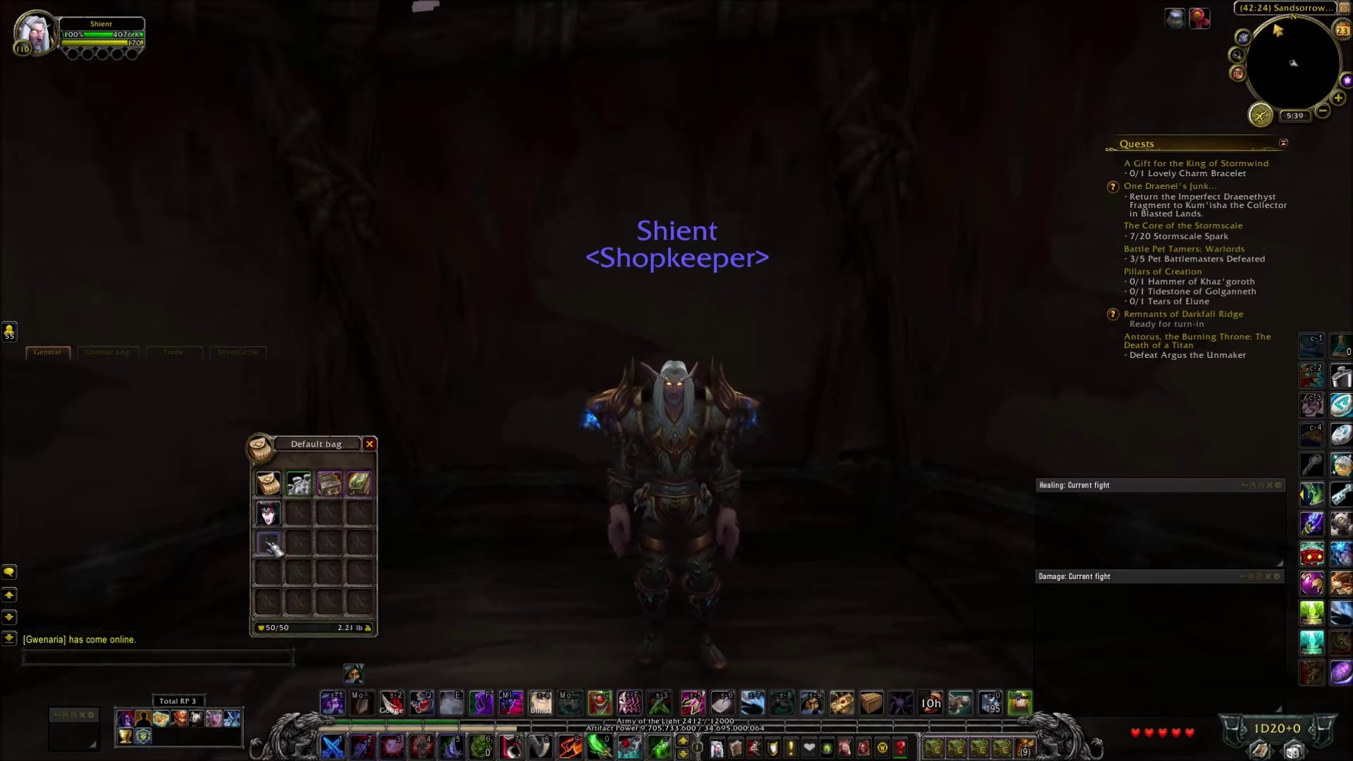
mouse_move(277, 524)
left_click_drag(282, 525, 871, 255)
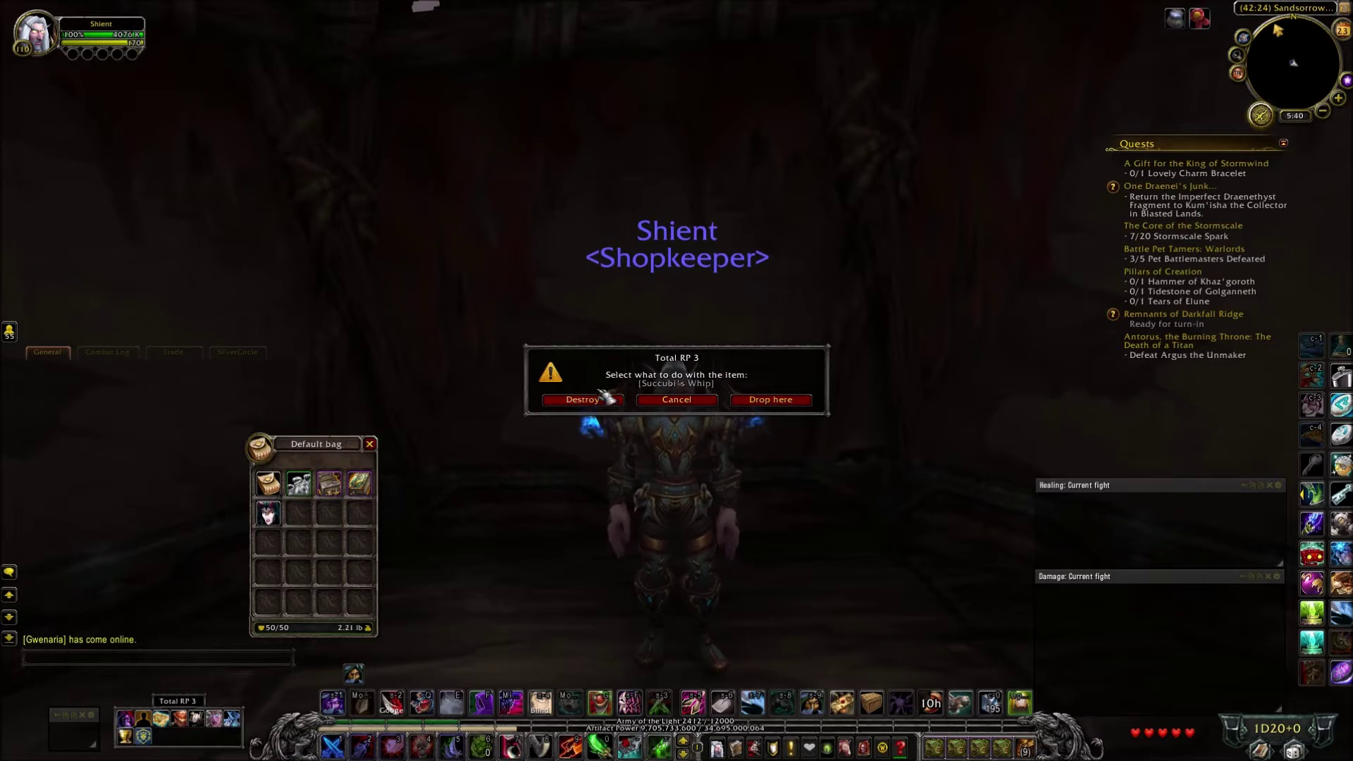
left_click(693, 404)
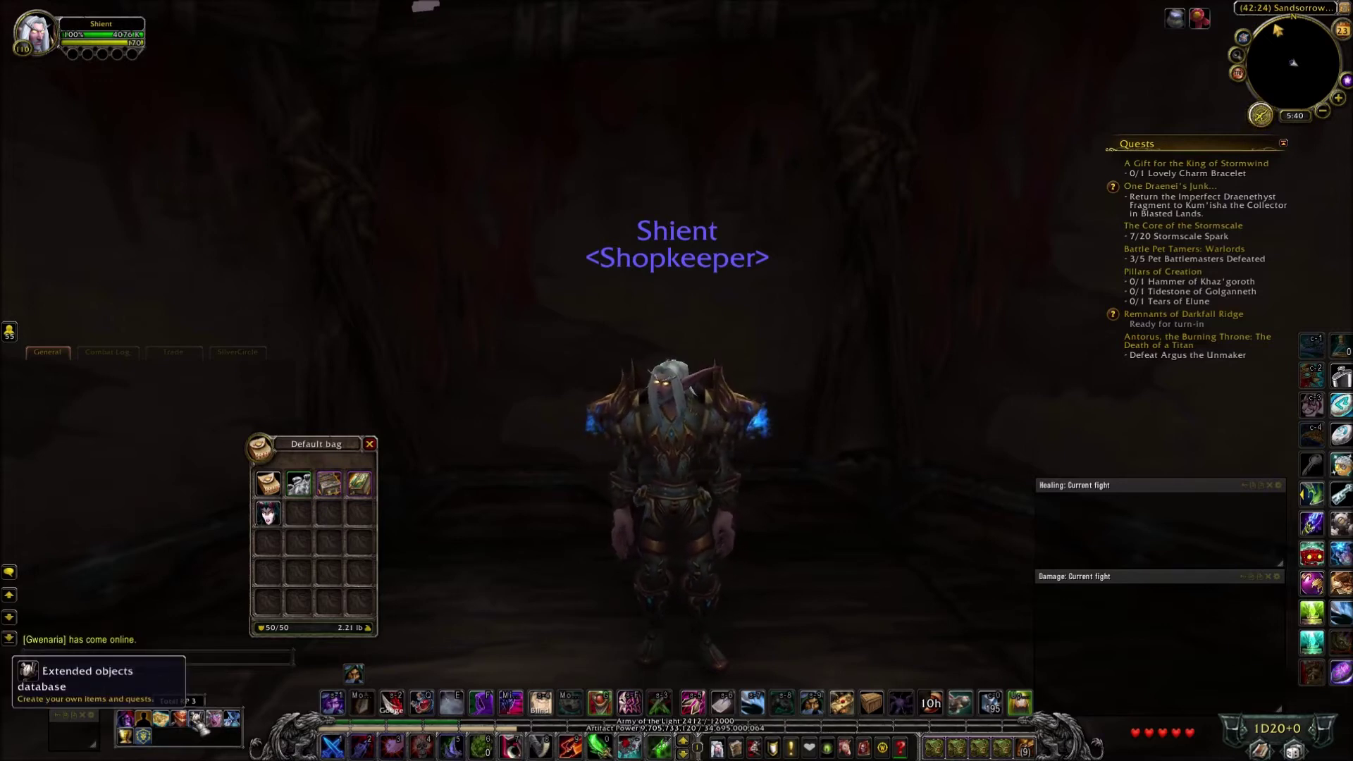
Step: Open the extended objects database and look through the players, backers, full and own creation lists
left_click(164, 724)
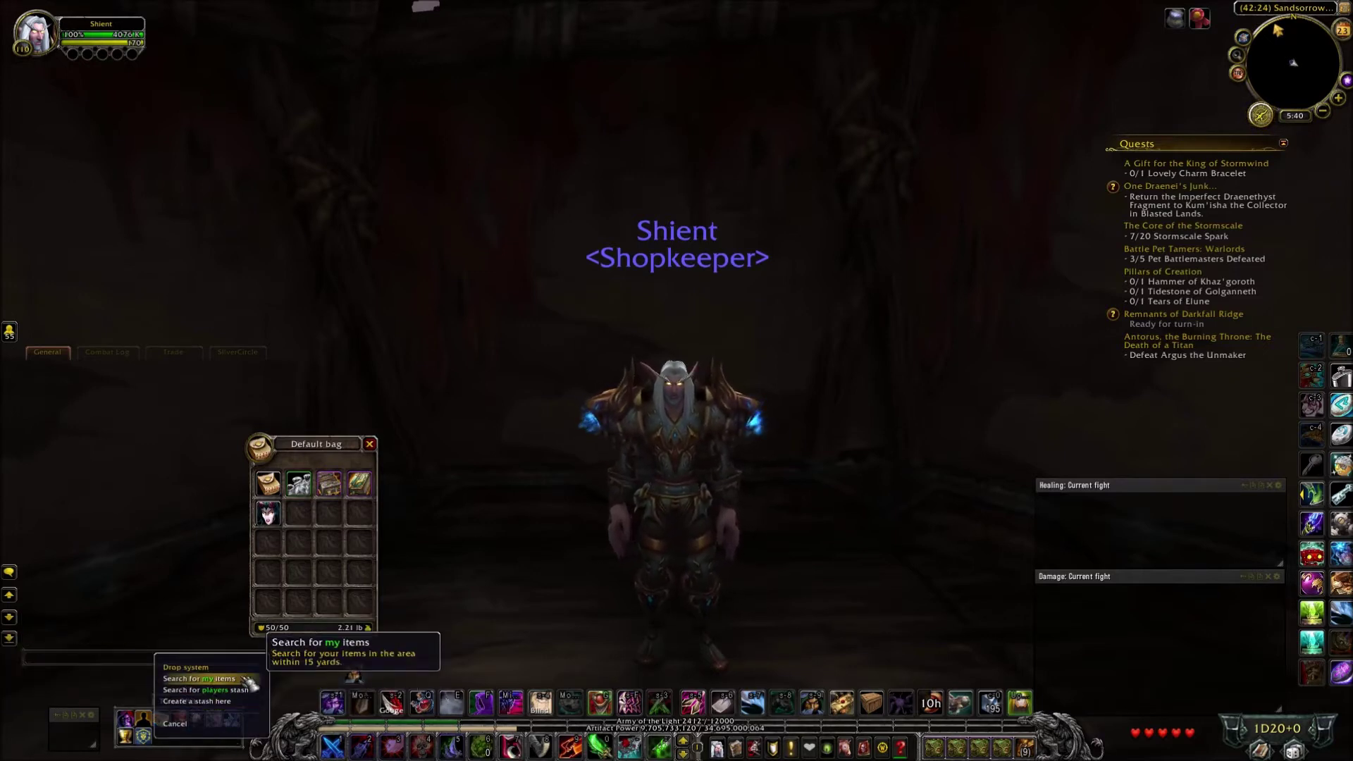
left_click(204, 724)
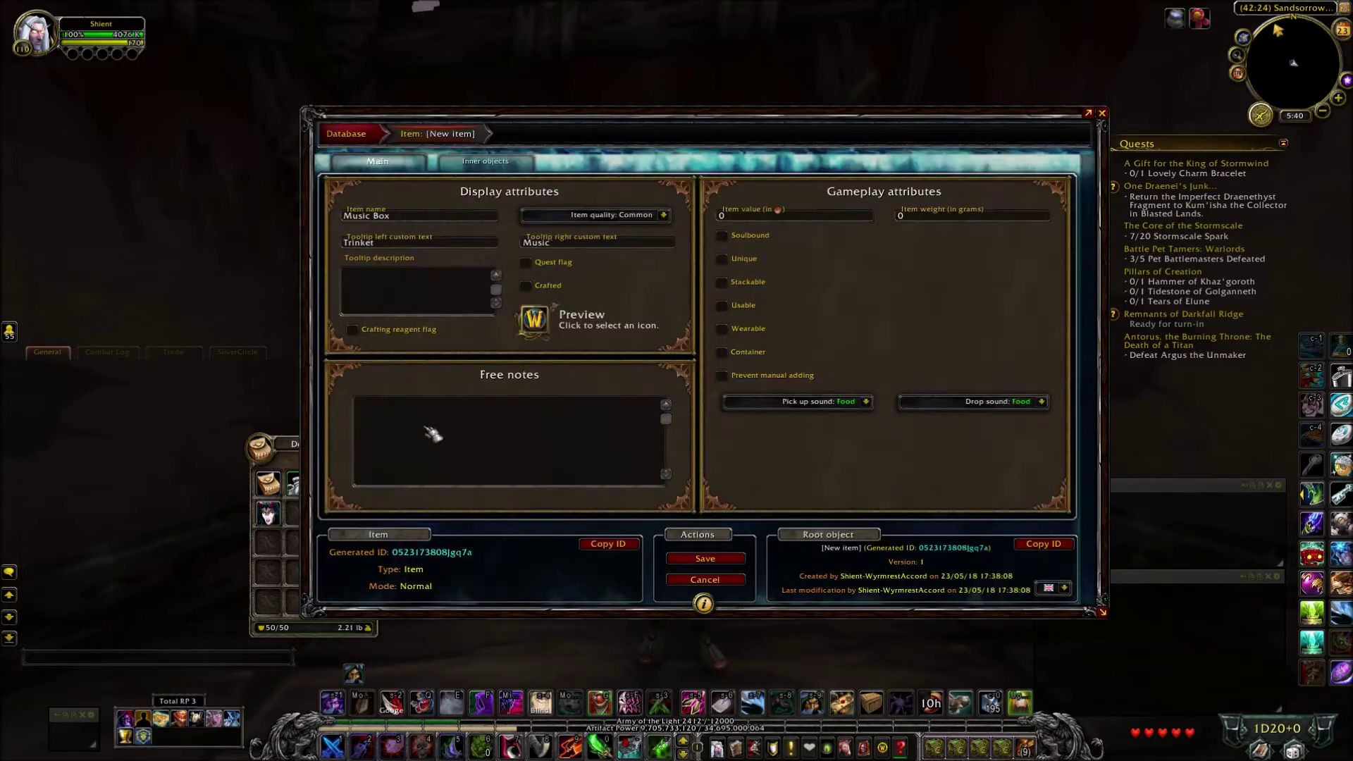
left_click(346, 133)
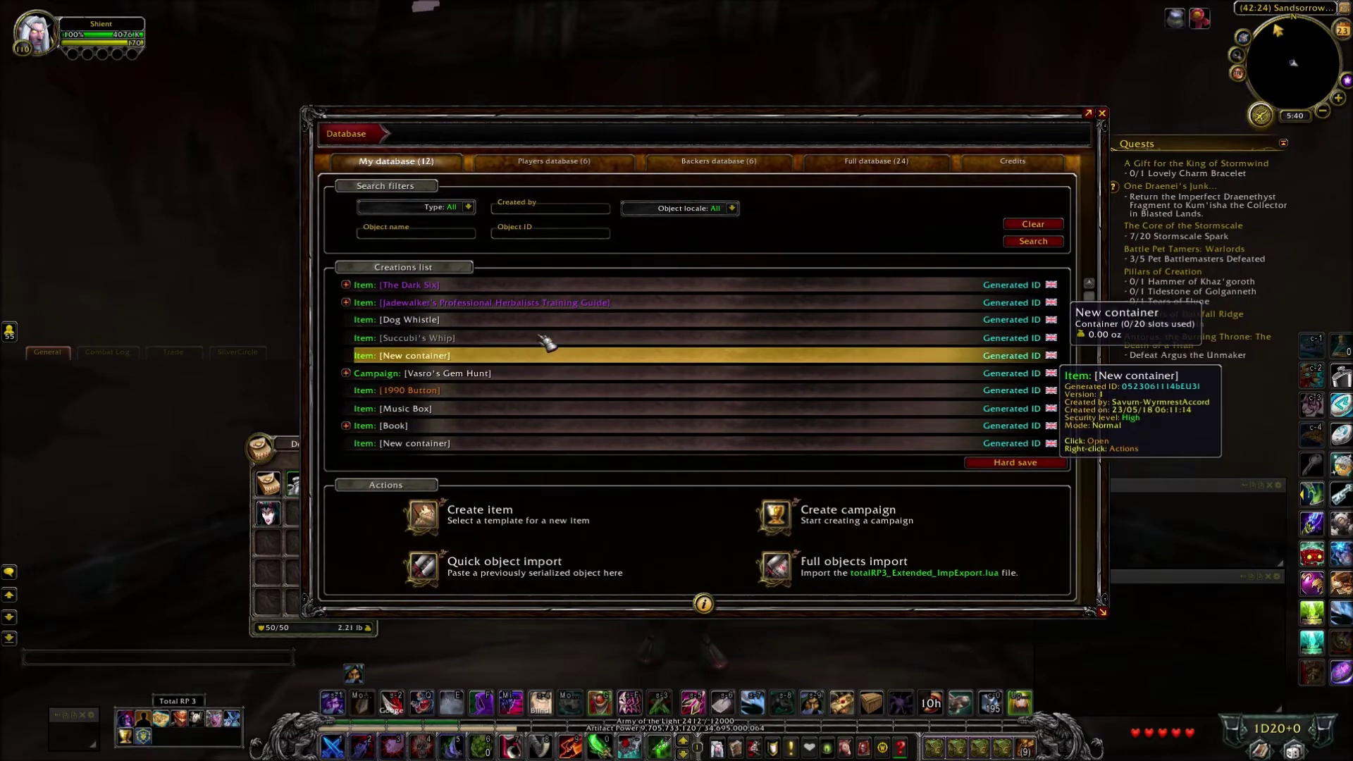
left_click(603, 168)
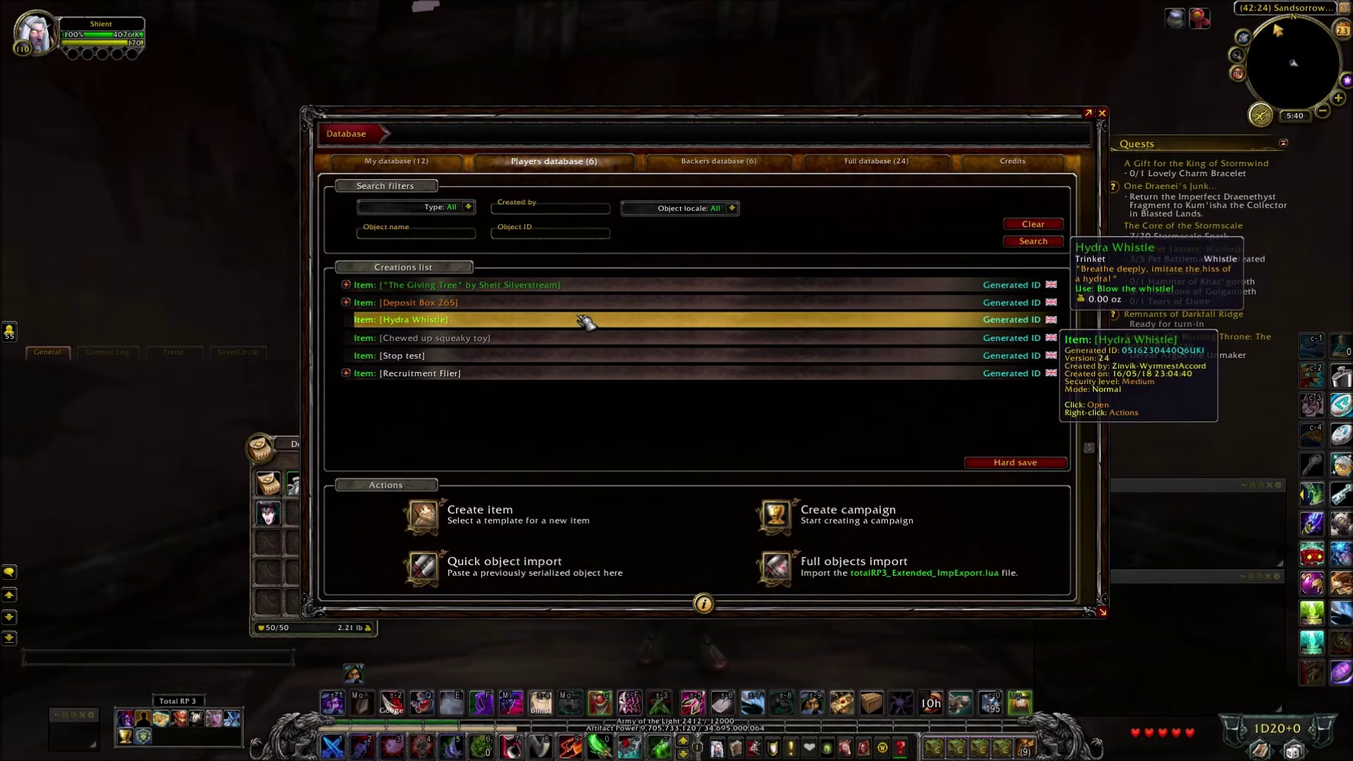
left_click(714, 162)
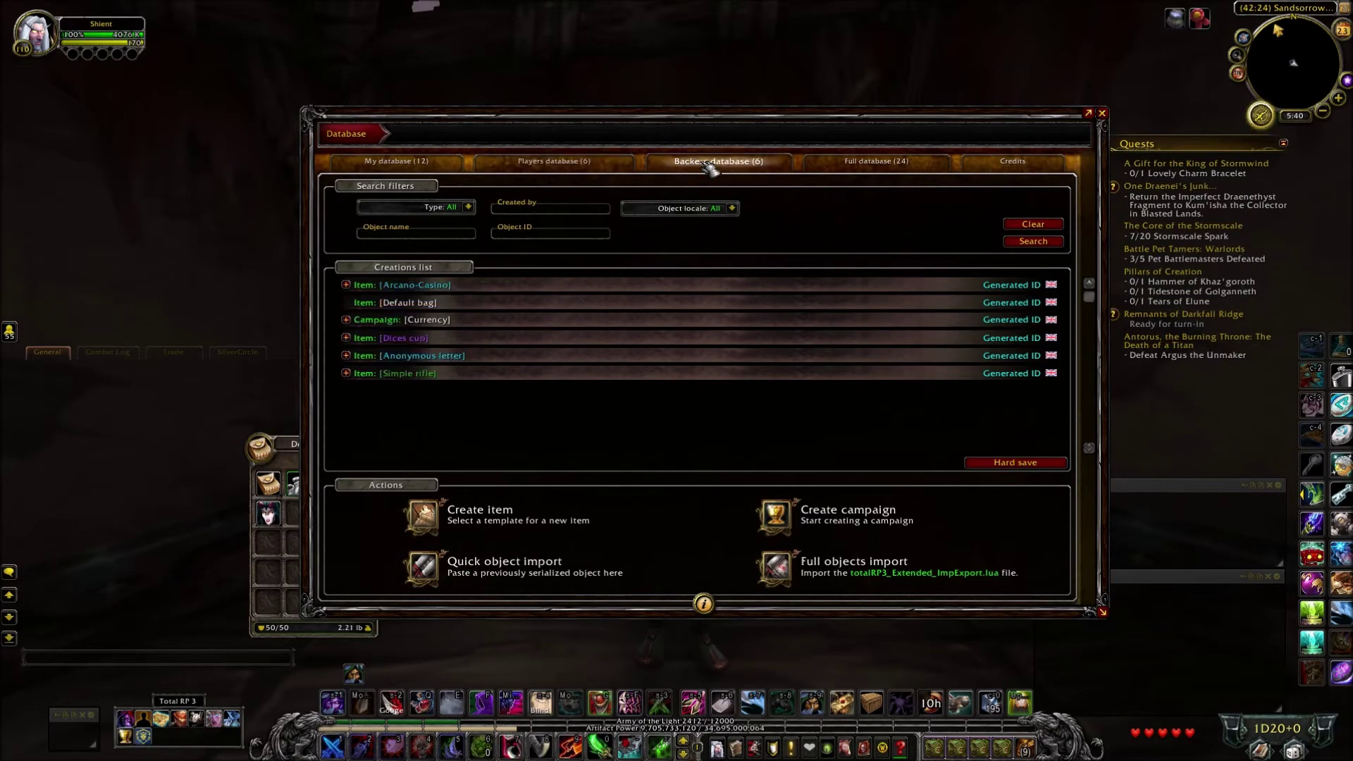
left_click(836, 168)
left_click(444, 167)
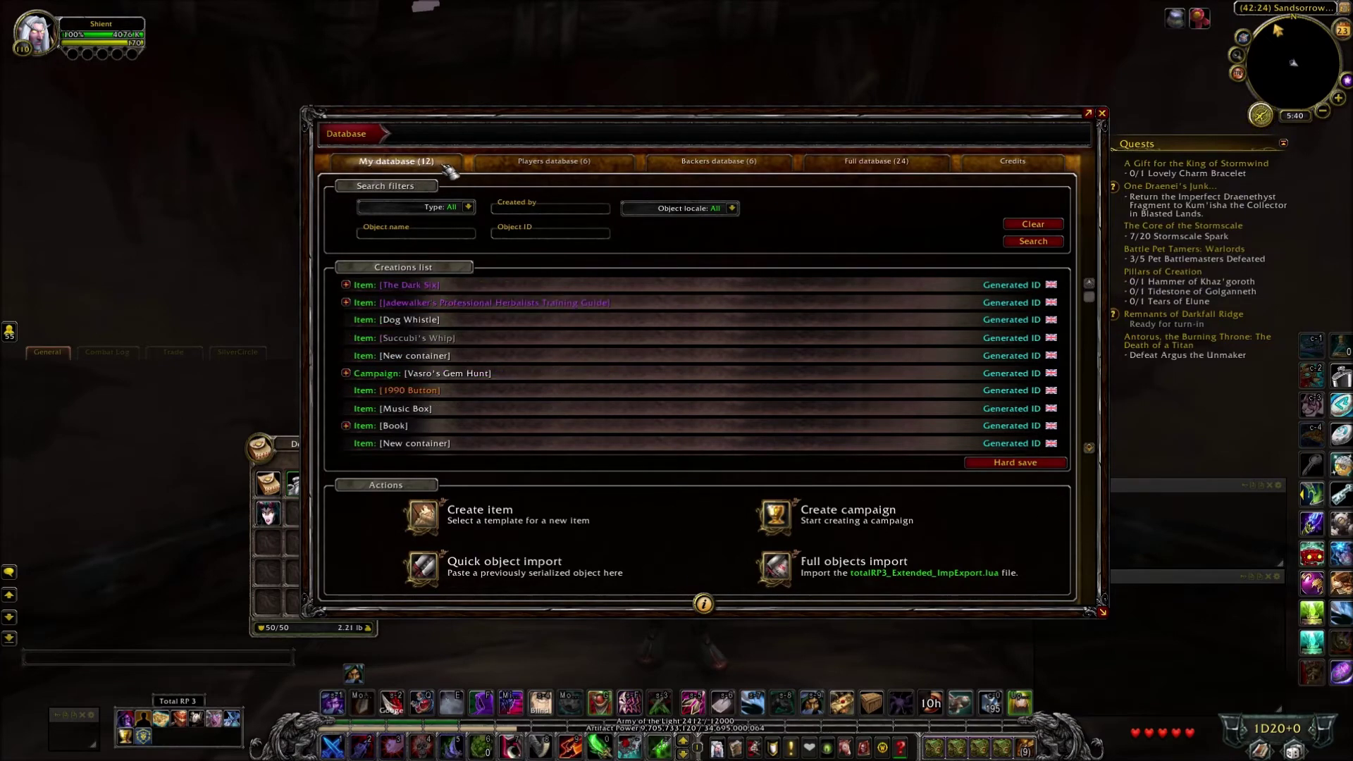
Step: Create a new item from the blank template and name it Music Box
left_click(425, 521)
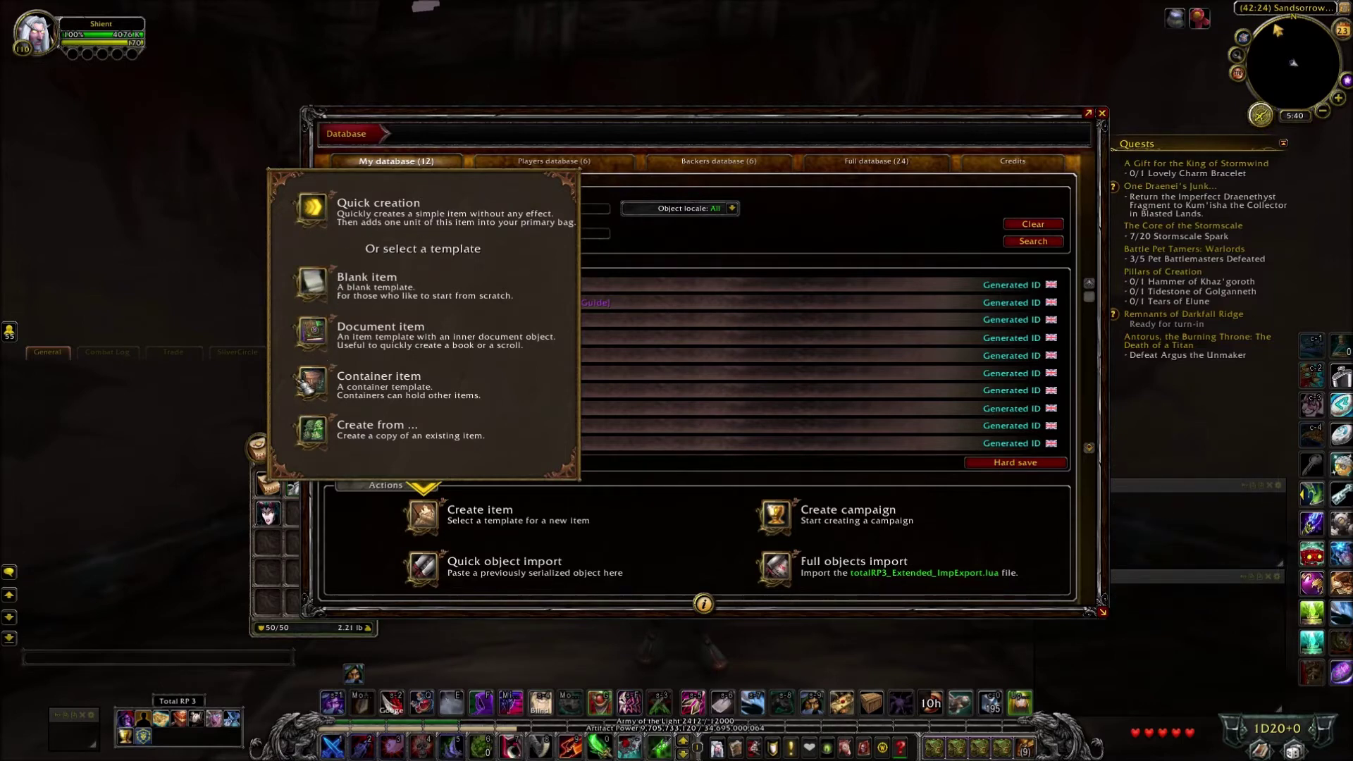
left_click(326, 294)
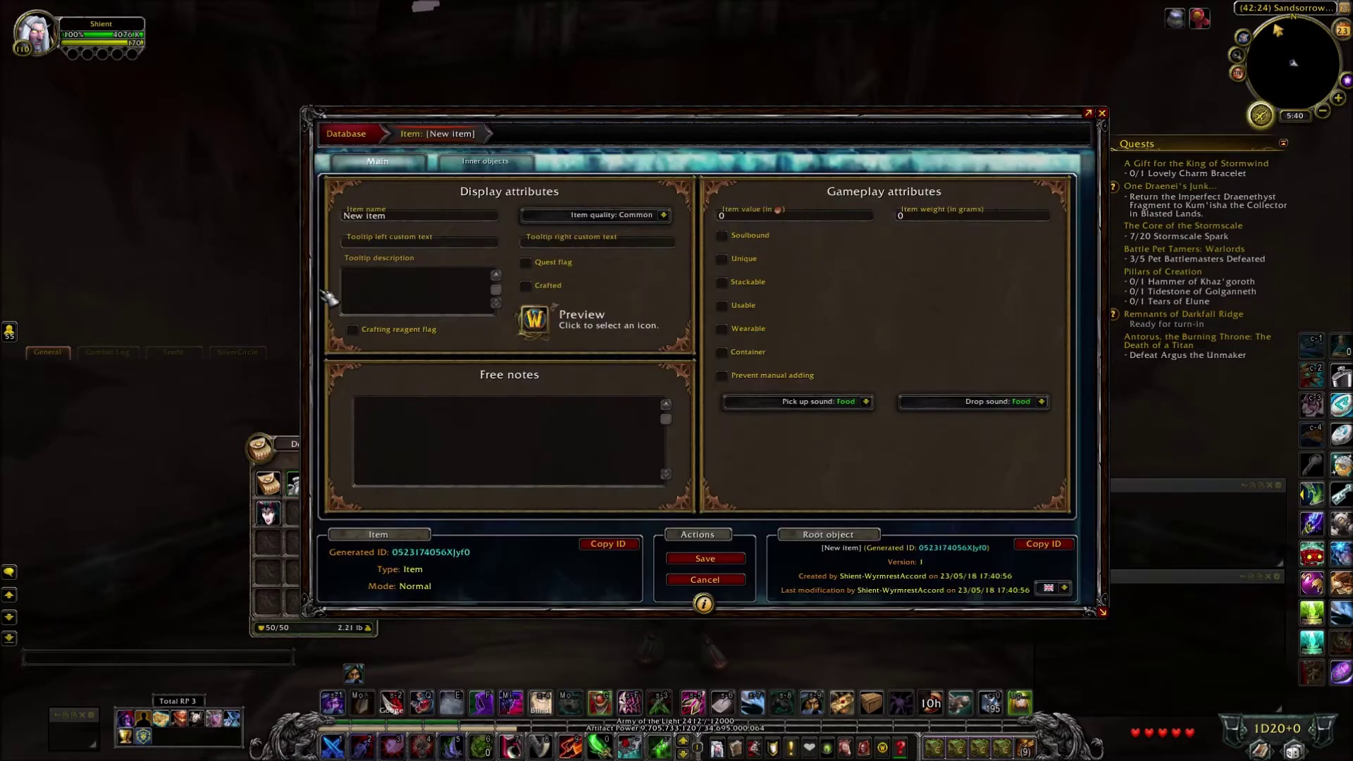
left_click(438, 222)
type("Music Boxz")
Step: Set the item's left tooltip text to Trinket and its right tooltip text to Music
left_click(437, 243)
type("Plays")
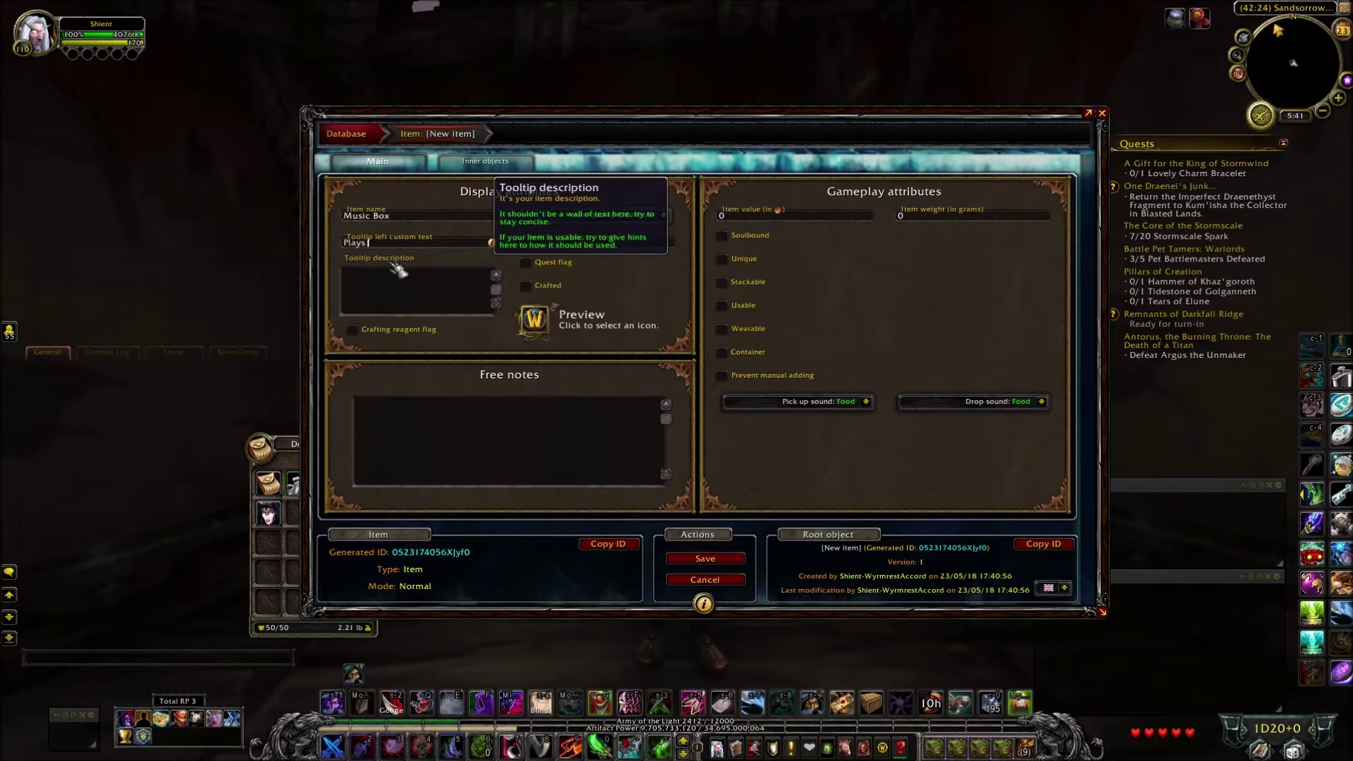
key("BackSpace")
key("BackSpace")
key("BackSpace")
key("BackSpace")
type("Trinket")
left_click(610, 240)
type("Music")
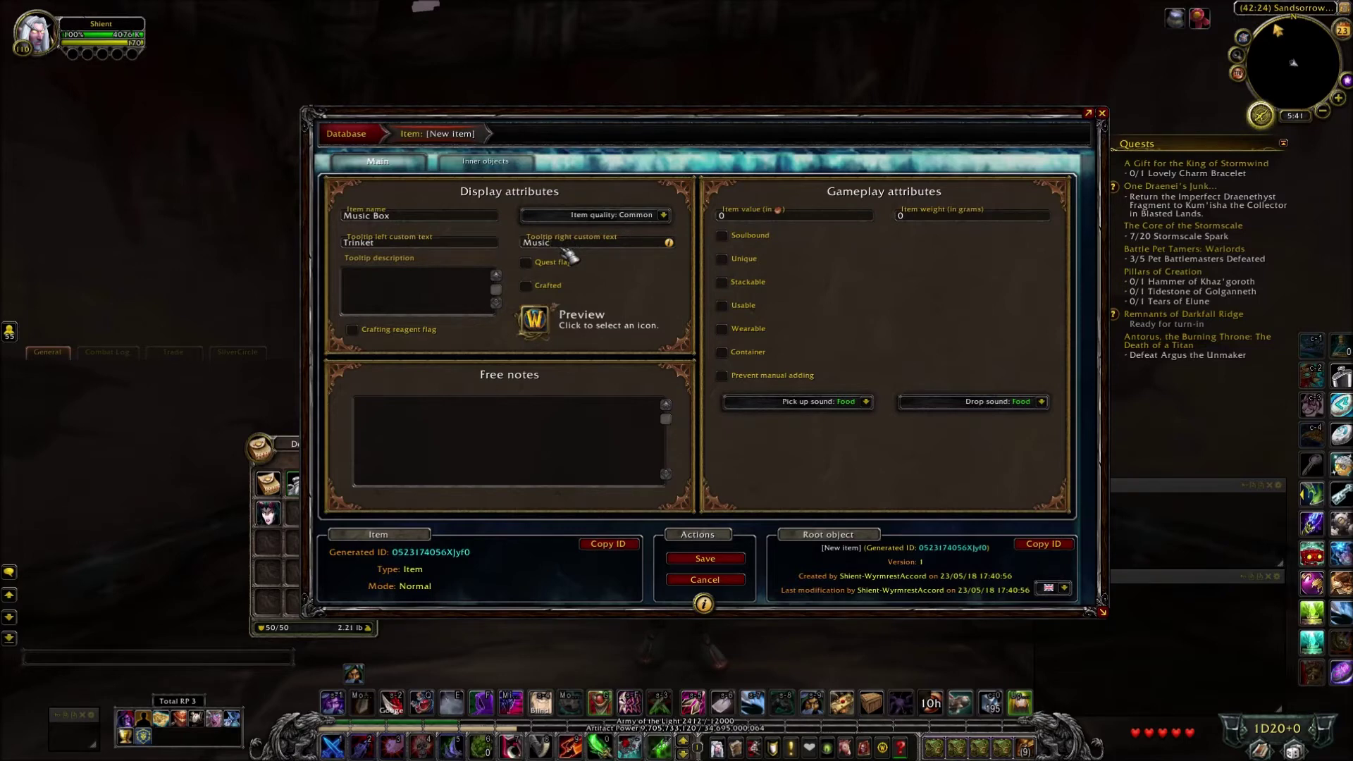
Step: Make the item usable and wearable, with the usage text "play som TOONZ"
mouse_move(533, 326)
left_click(722, 305)
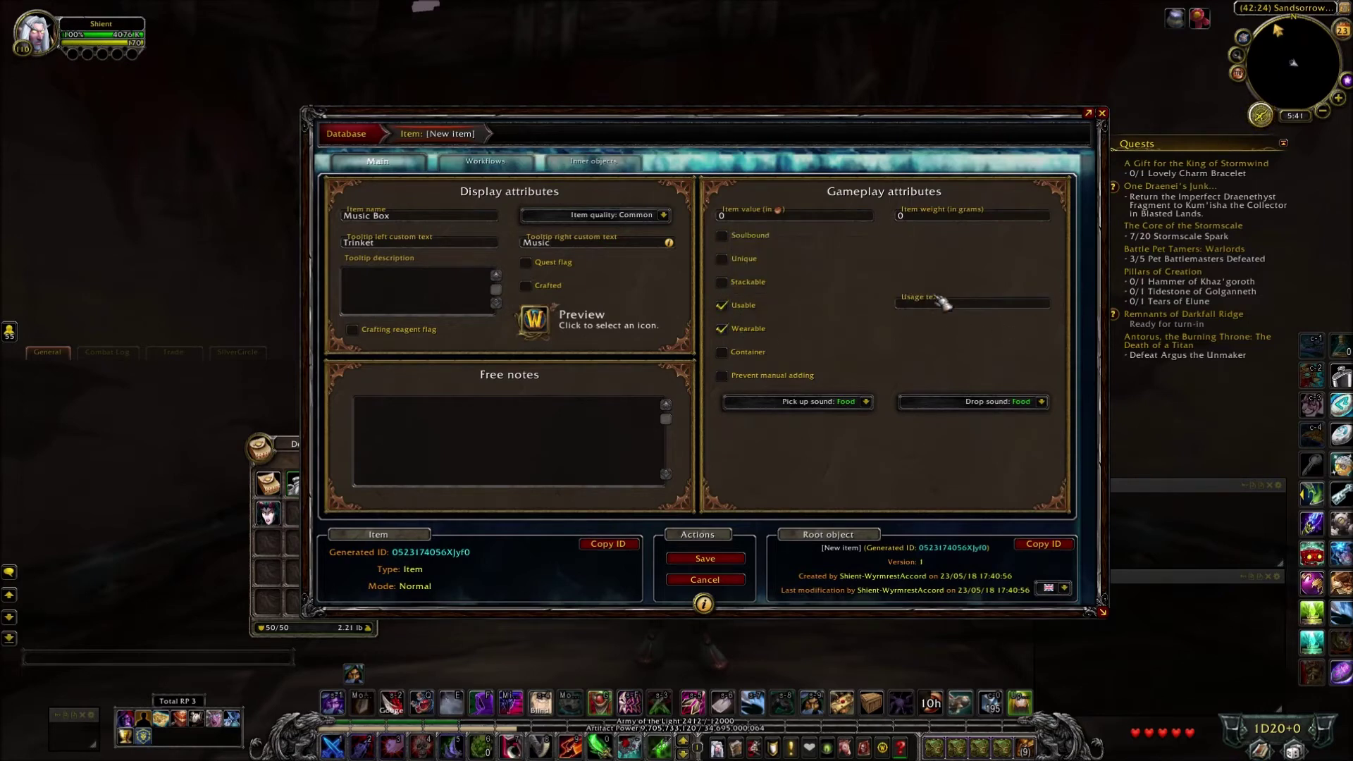
left_click(995, 306)
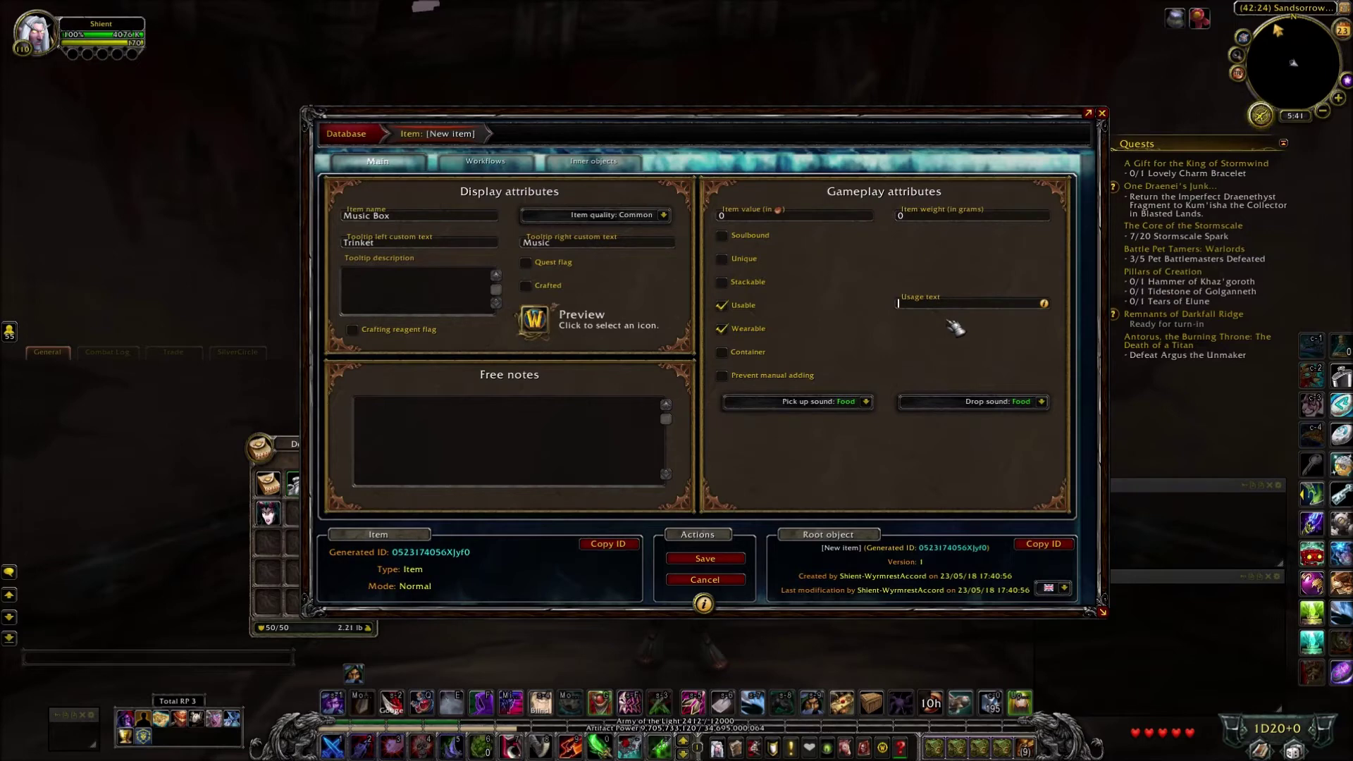
type("play som TOONZ")
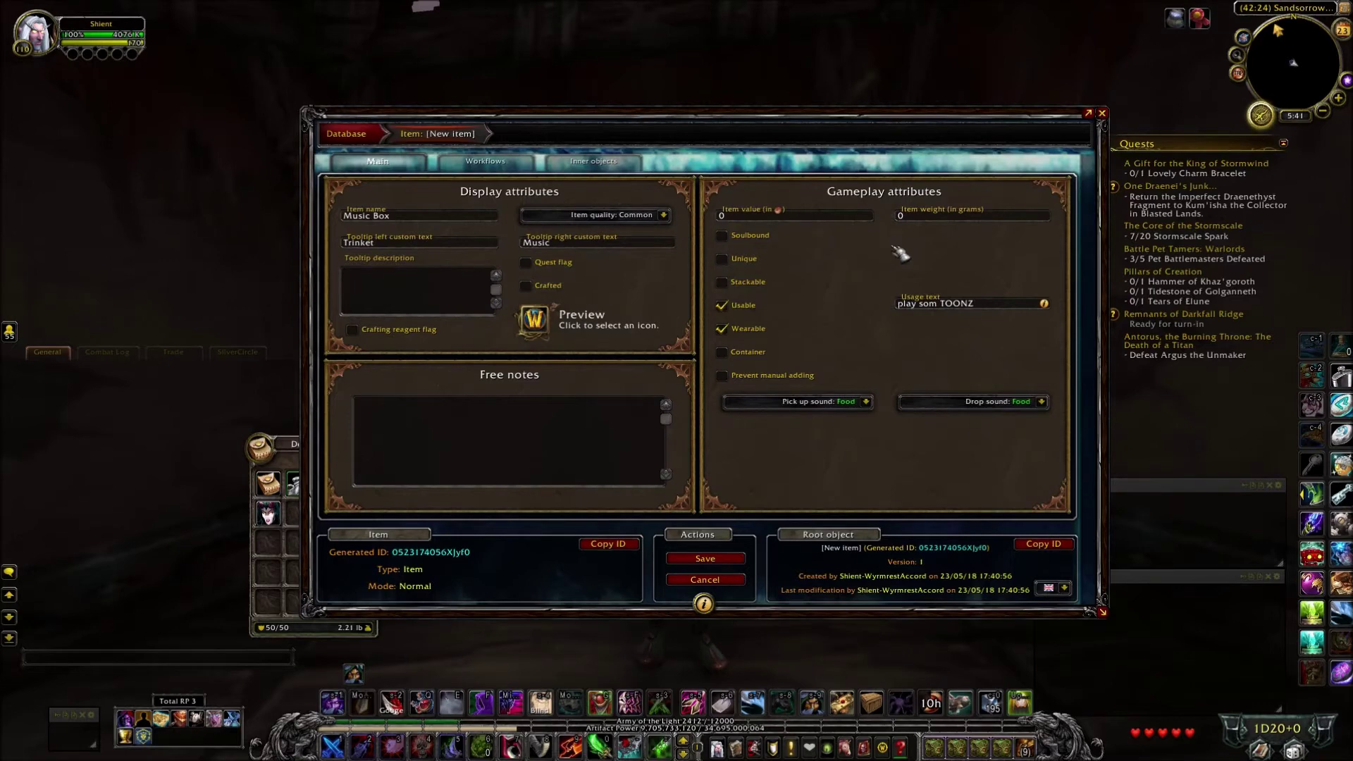
Step: Set the item's drop sound to Ring and its pick up sound to Chain
left_click(866, 401)
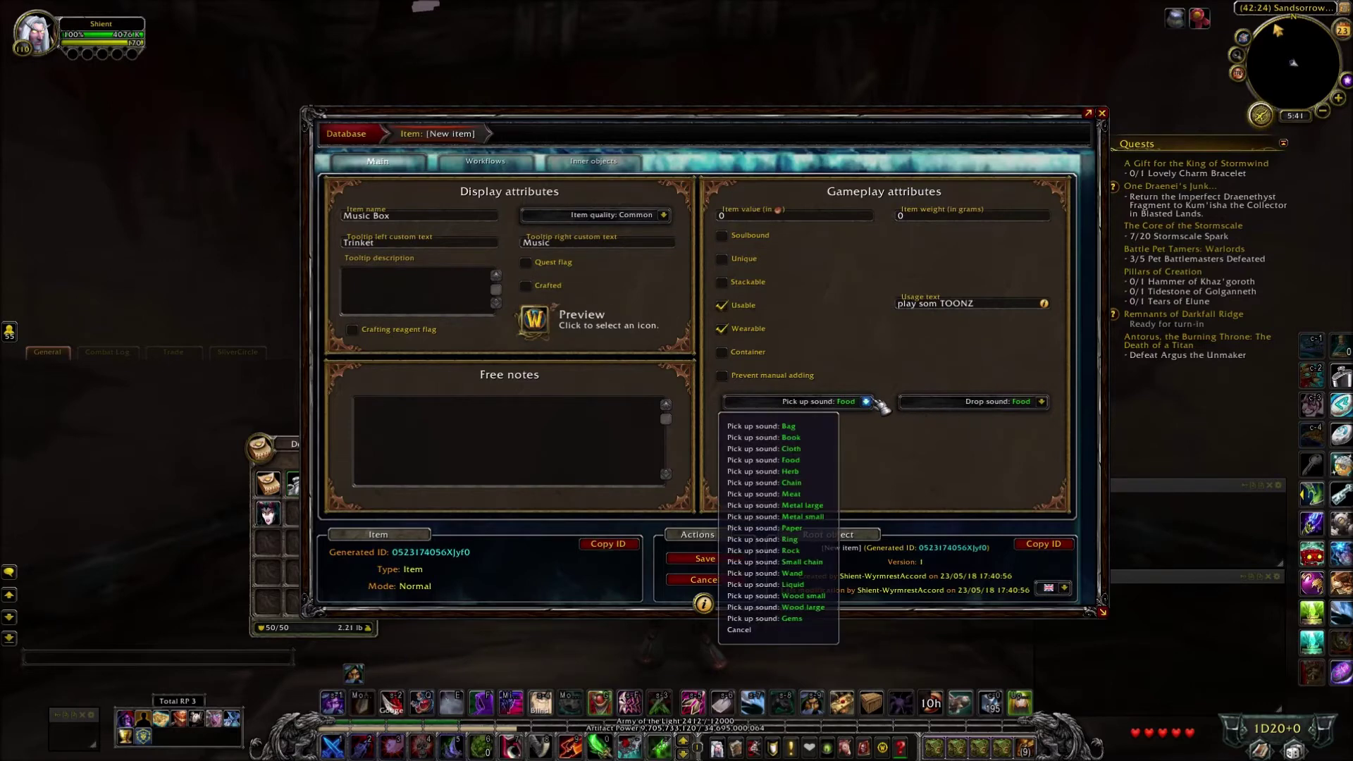
left_click(1041, 401)
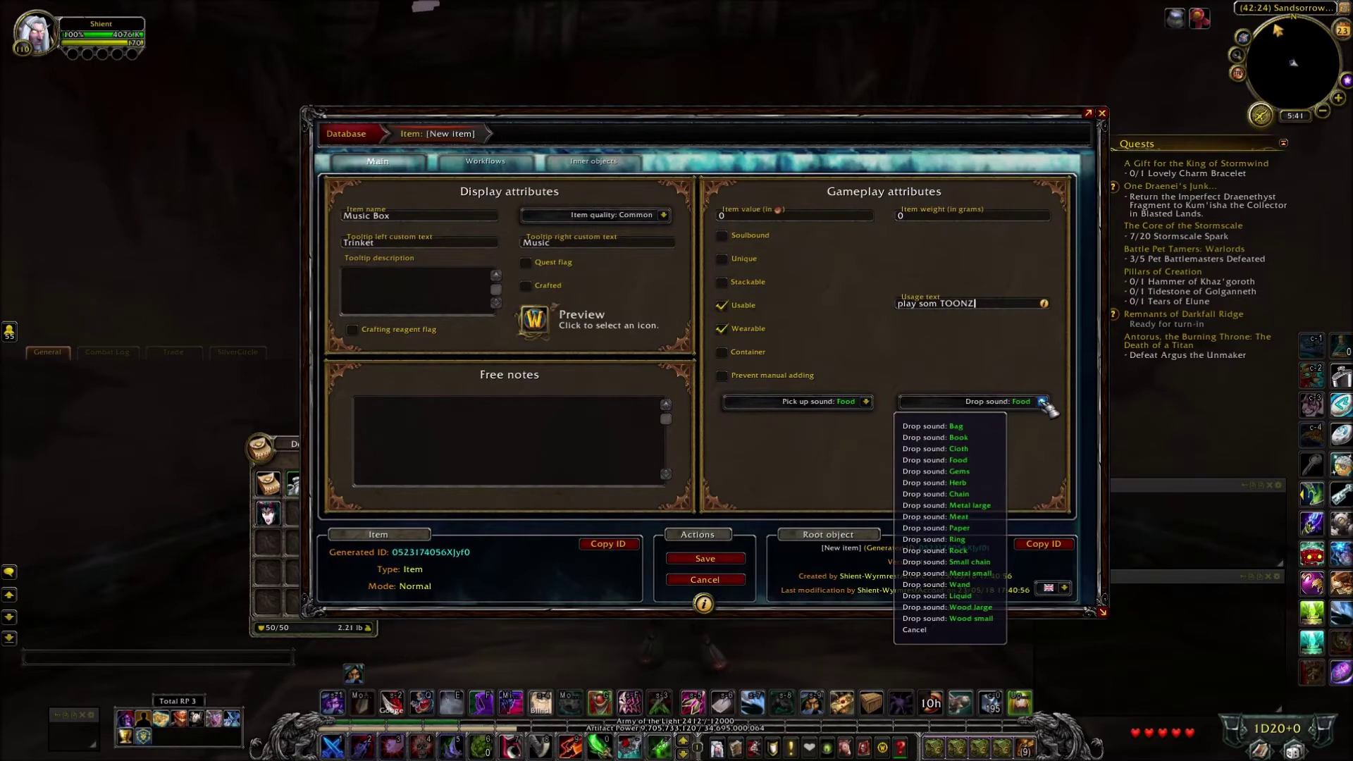
left_click(945, 540)
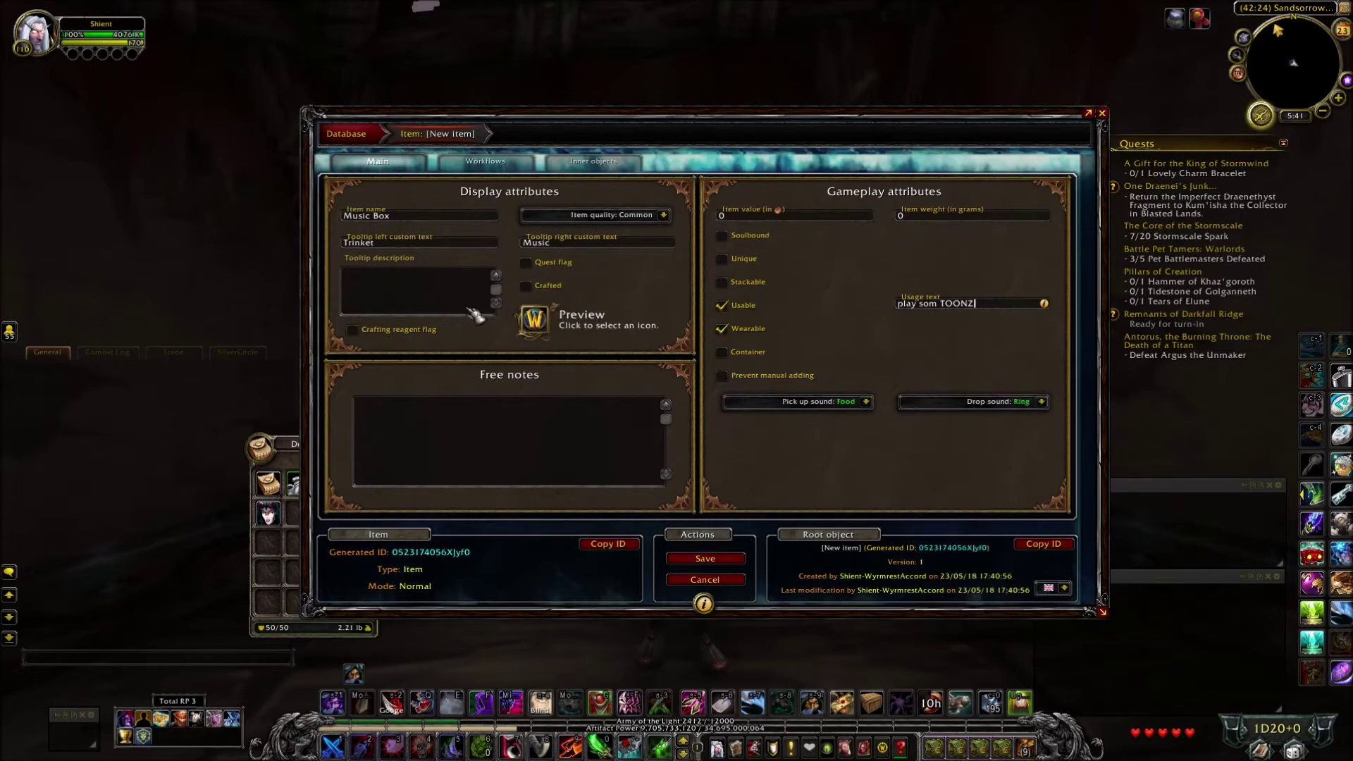
left_click(866, 401)
left_click(783, 491)
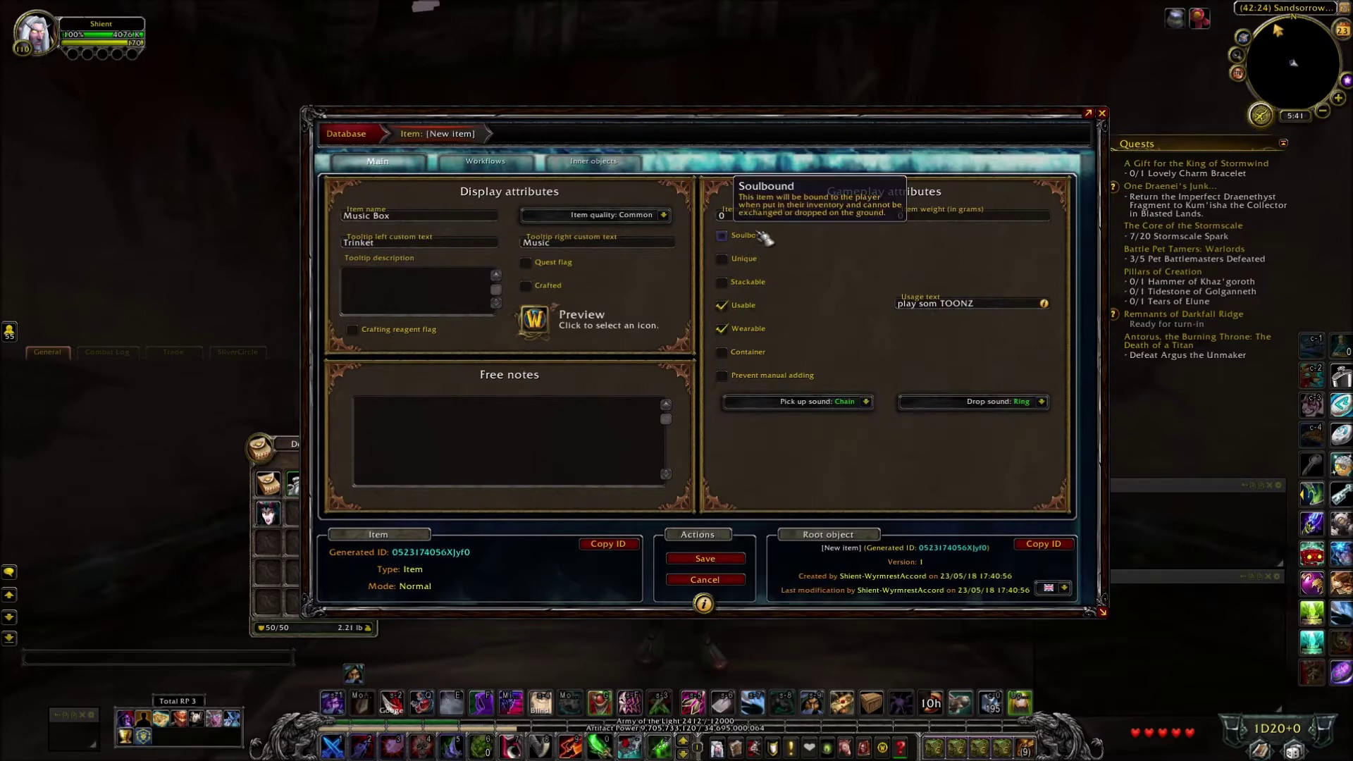
Step: Look over the item's on-use workflow and the types of inner object that can be created
left_click(504, 167)
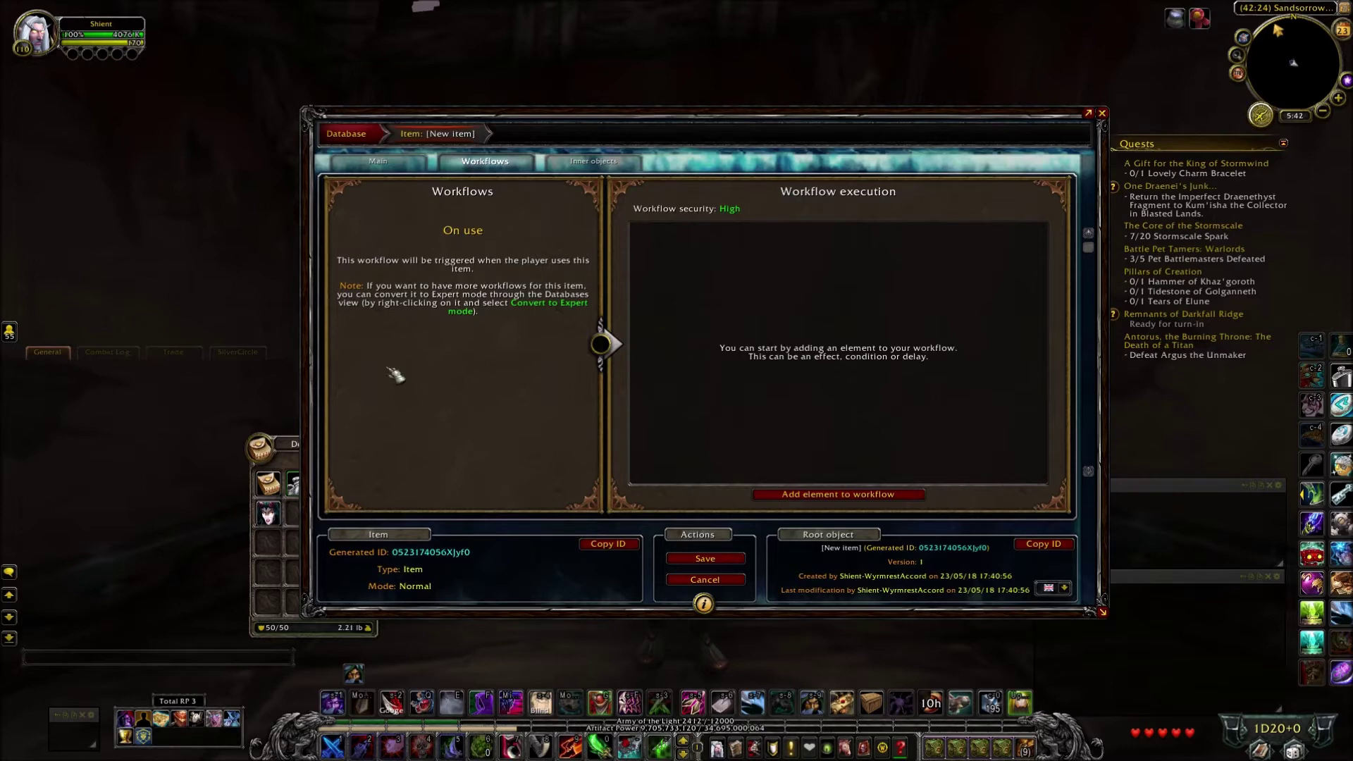
left_click(593, 162)
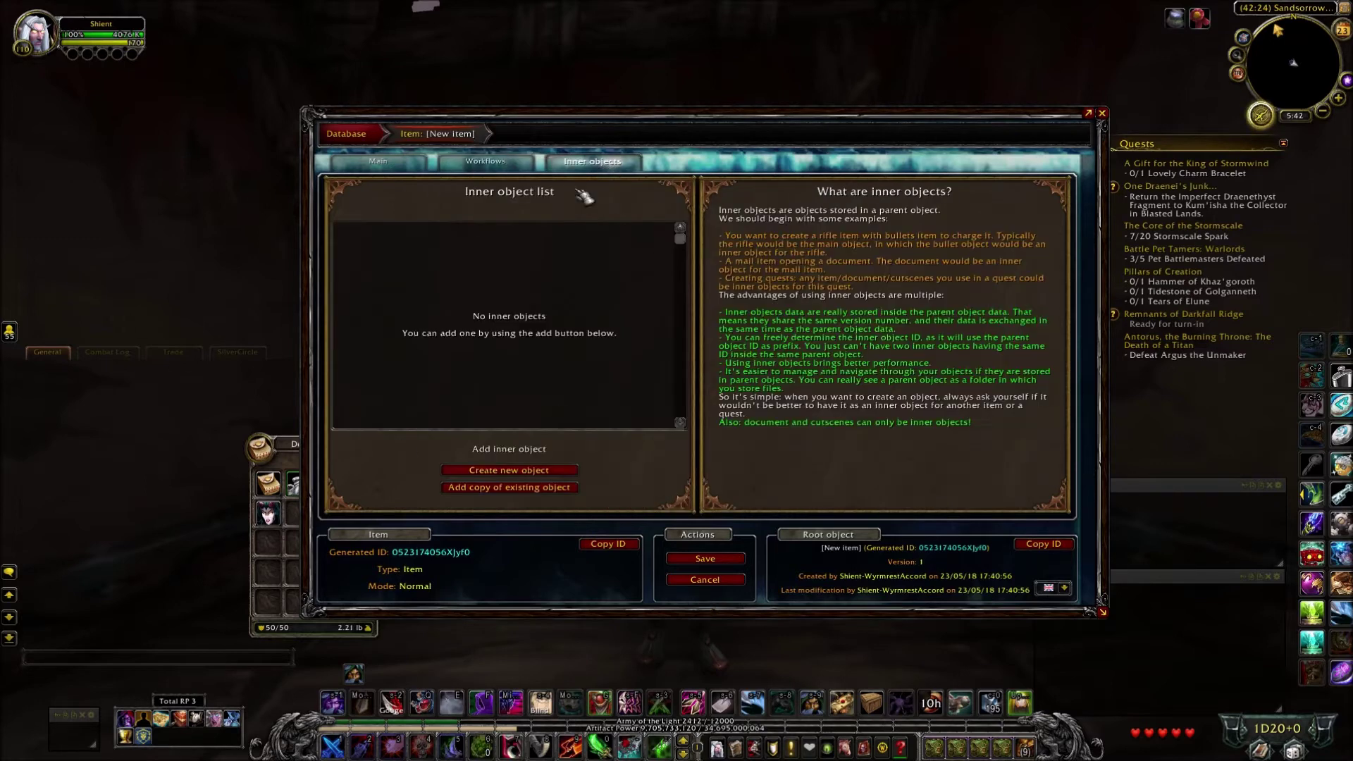
left_click(499, 471)
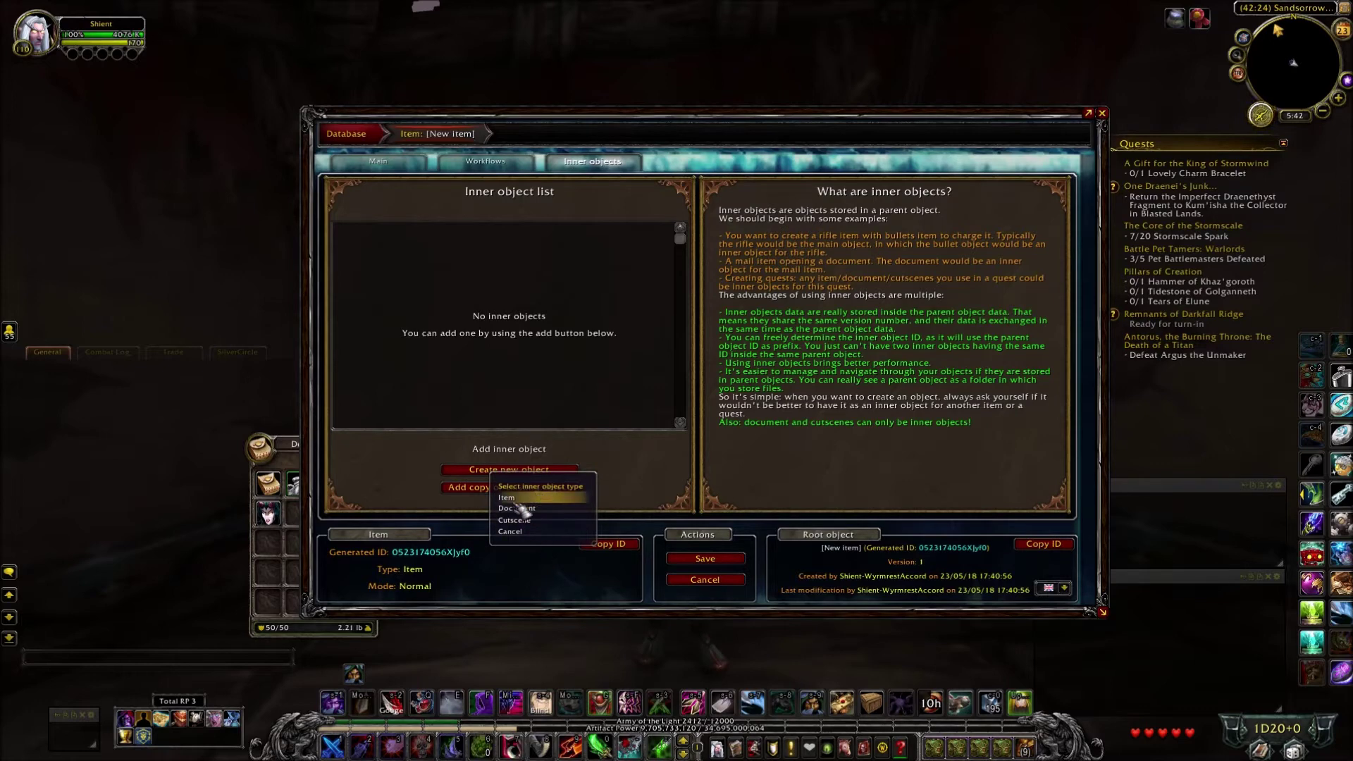
Step: Add a Play music effect with the path zonemusic\brewfest\BF_Goblins1 to the on-use workflow and save the item
left_click(486, 162)
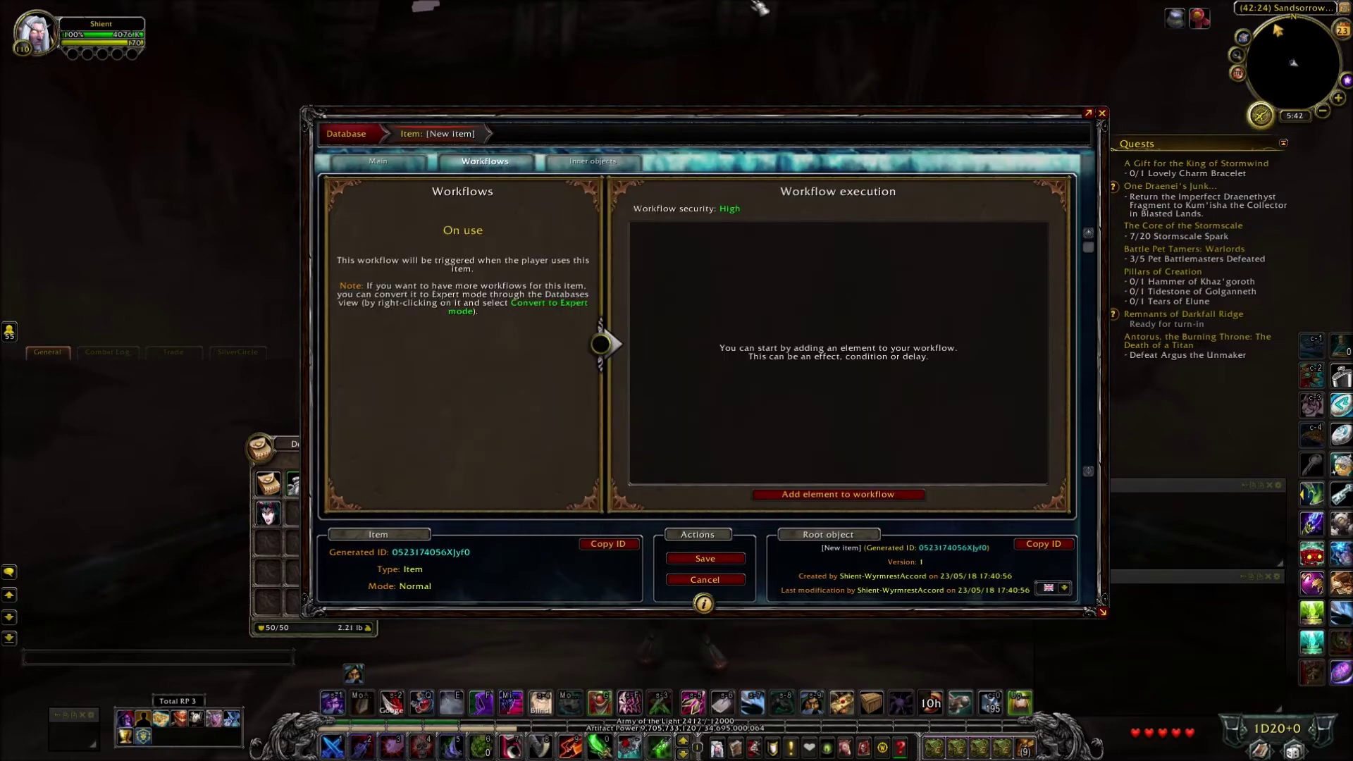
left_click(860, 496)
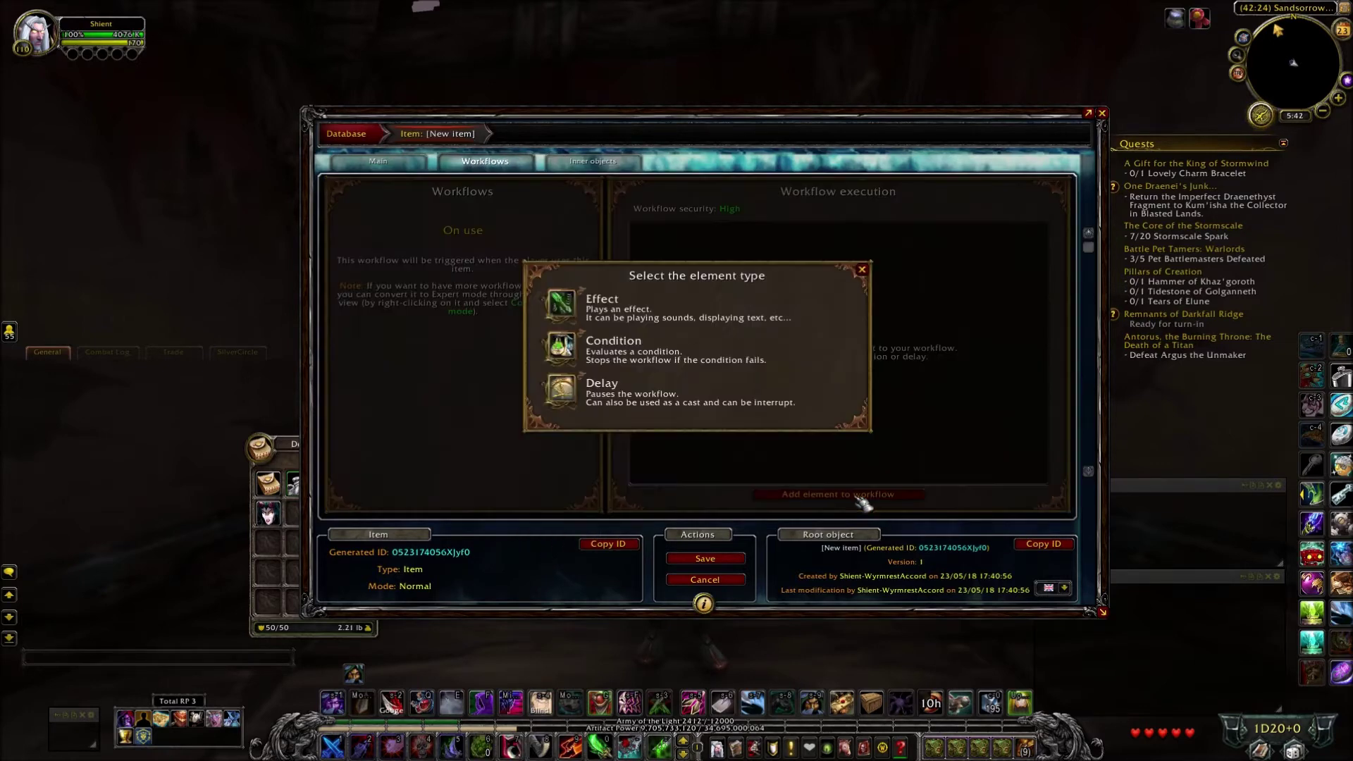
left_click(563, 305)
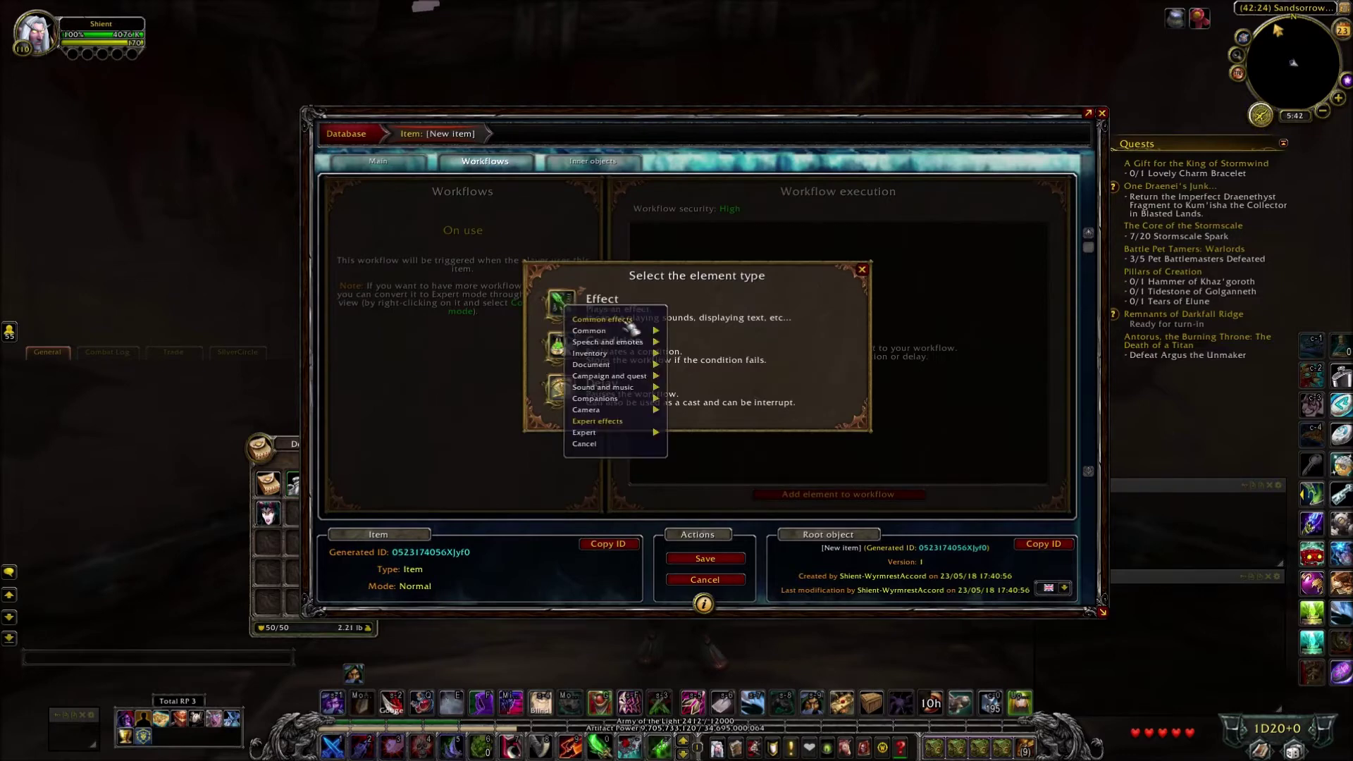
mouse_move(624, 334)
mouse_move(614, 387)
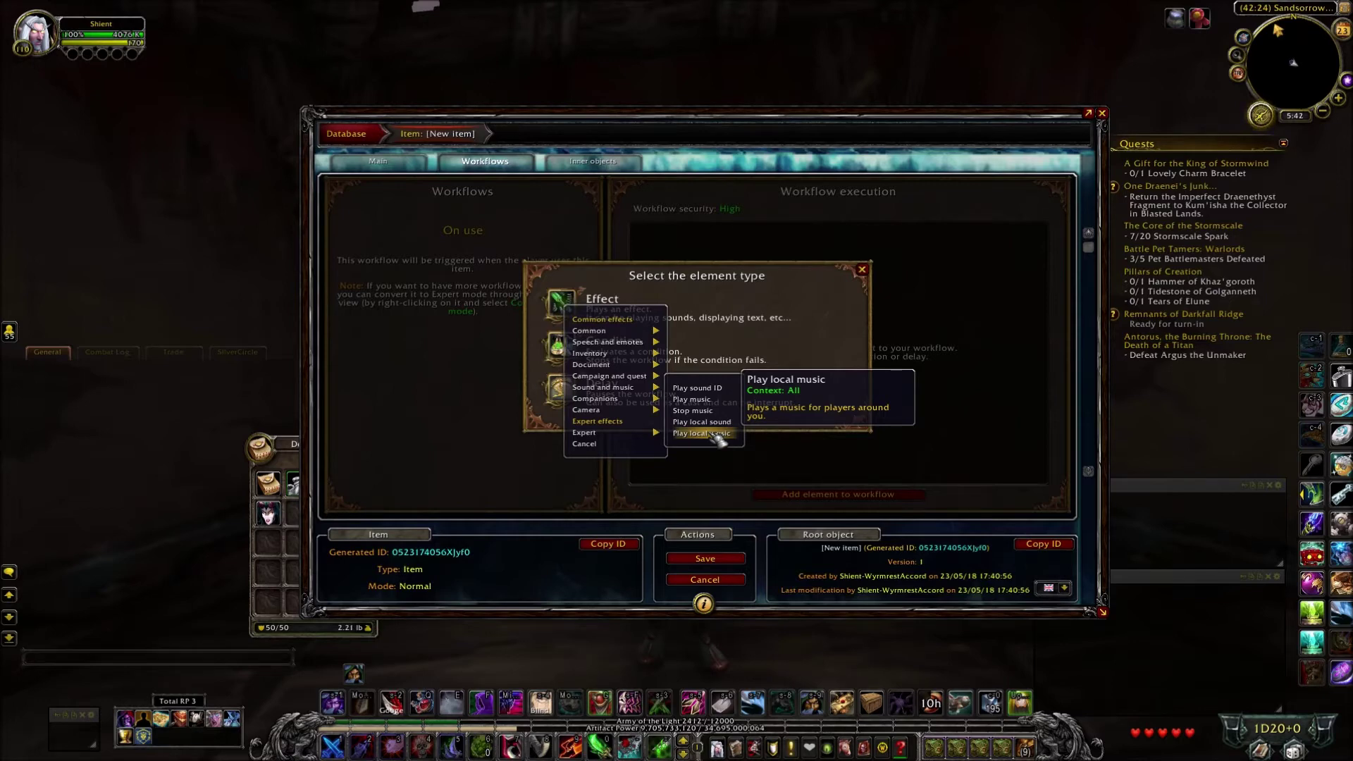
left_click(692, 400)
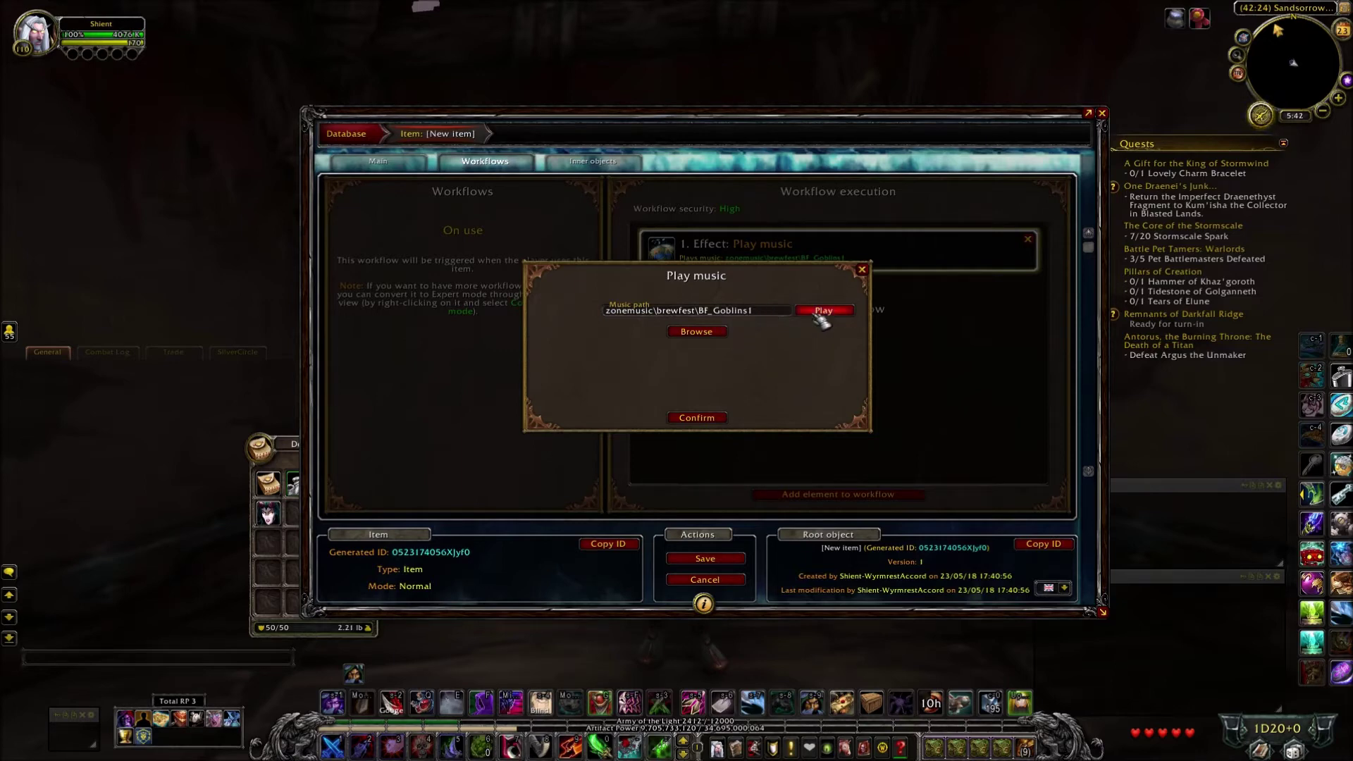
left_click(705, 420)
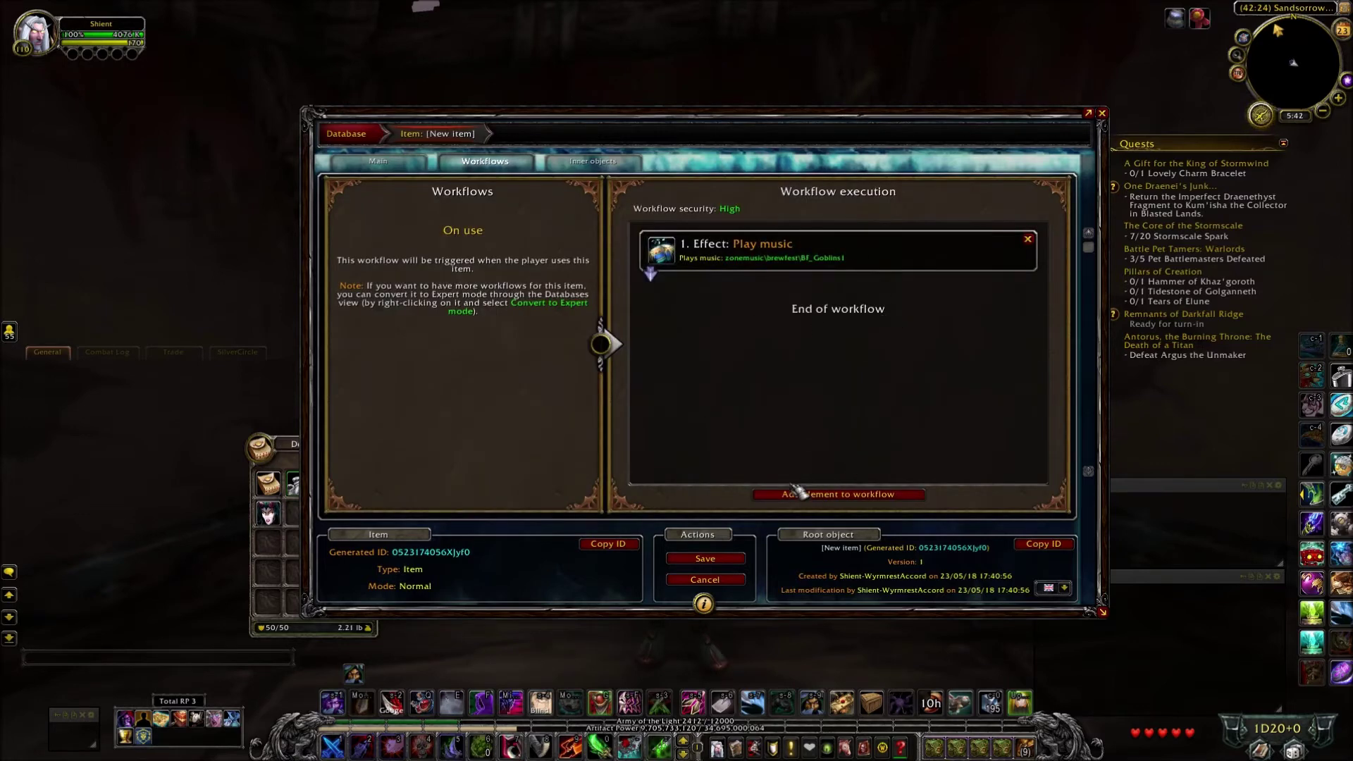
left_click(683, 561)
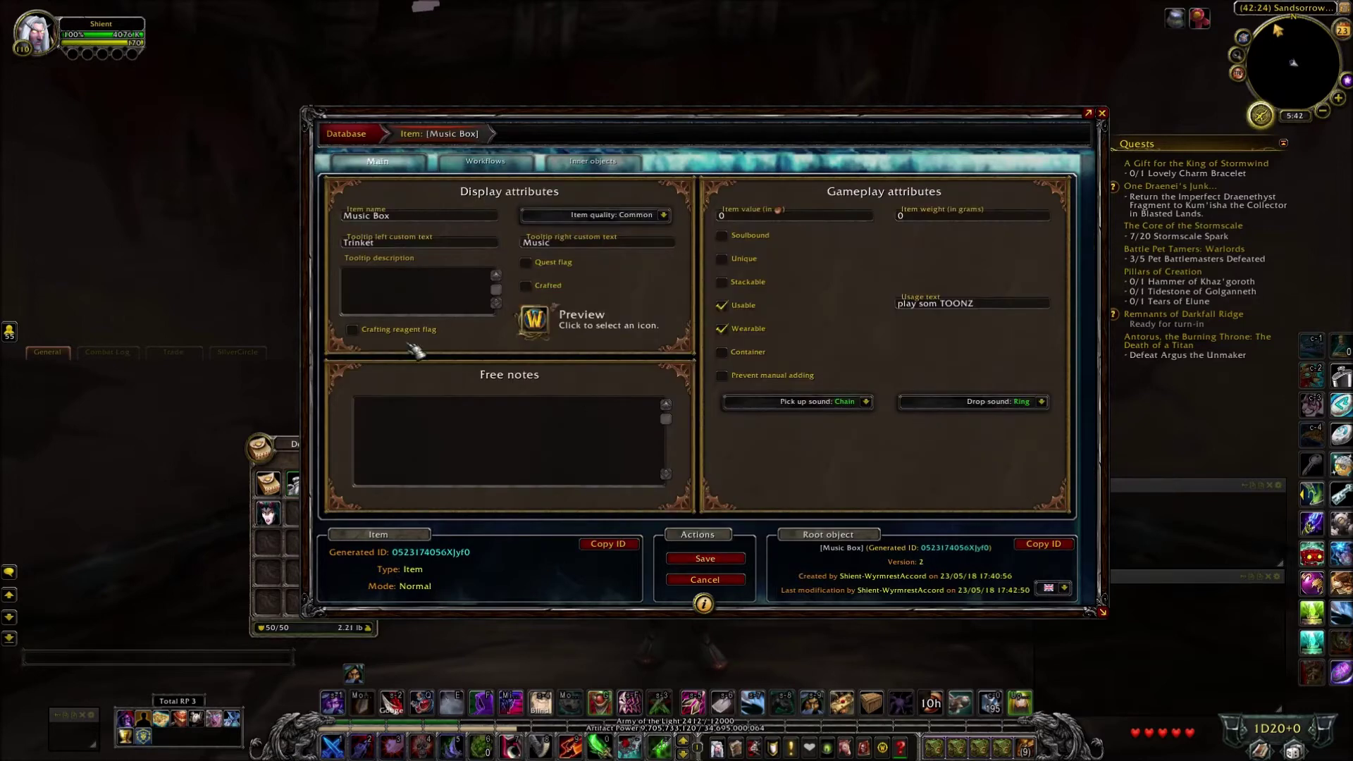
Step: Open the Music Box item's on-use workflow and check the sounds history
left_click(485, 161)
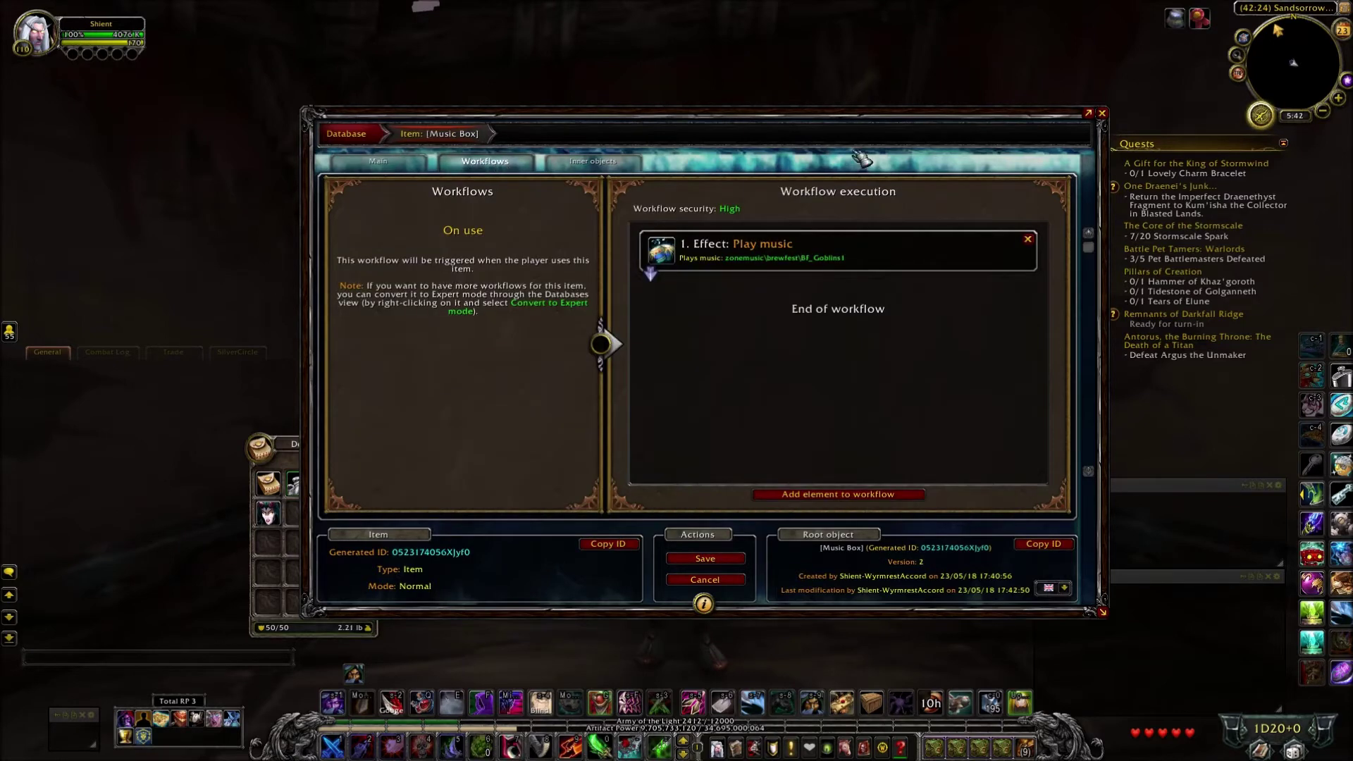
left_click(179, 719)
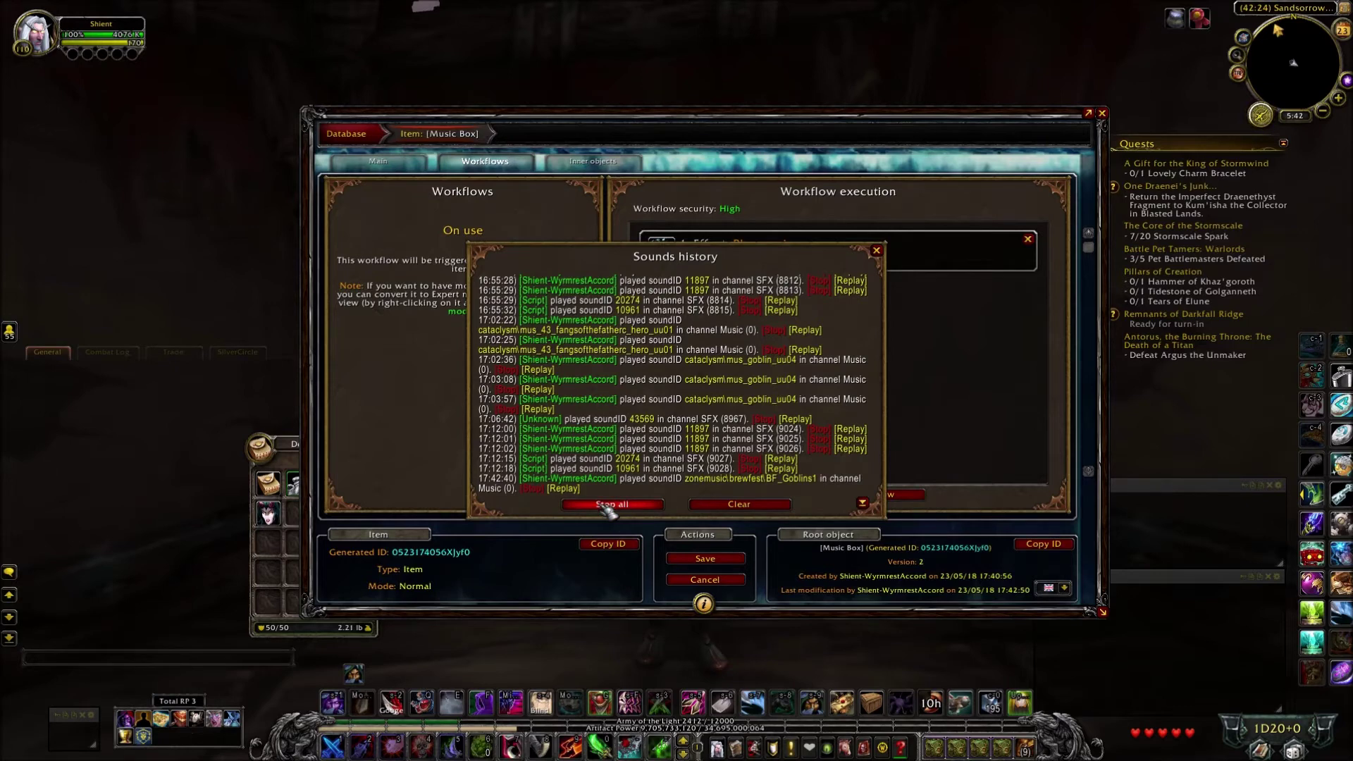
left_click(877, 250)
Step: Add a regular delay with a duration of 10 seconds and no interruption to the on-use workflow
left_click(856, 496)
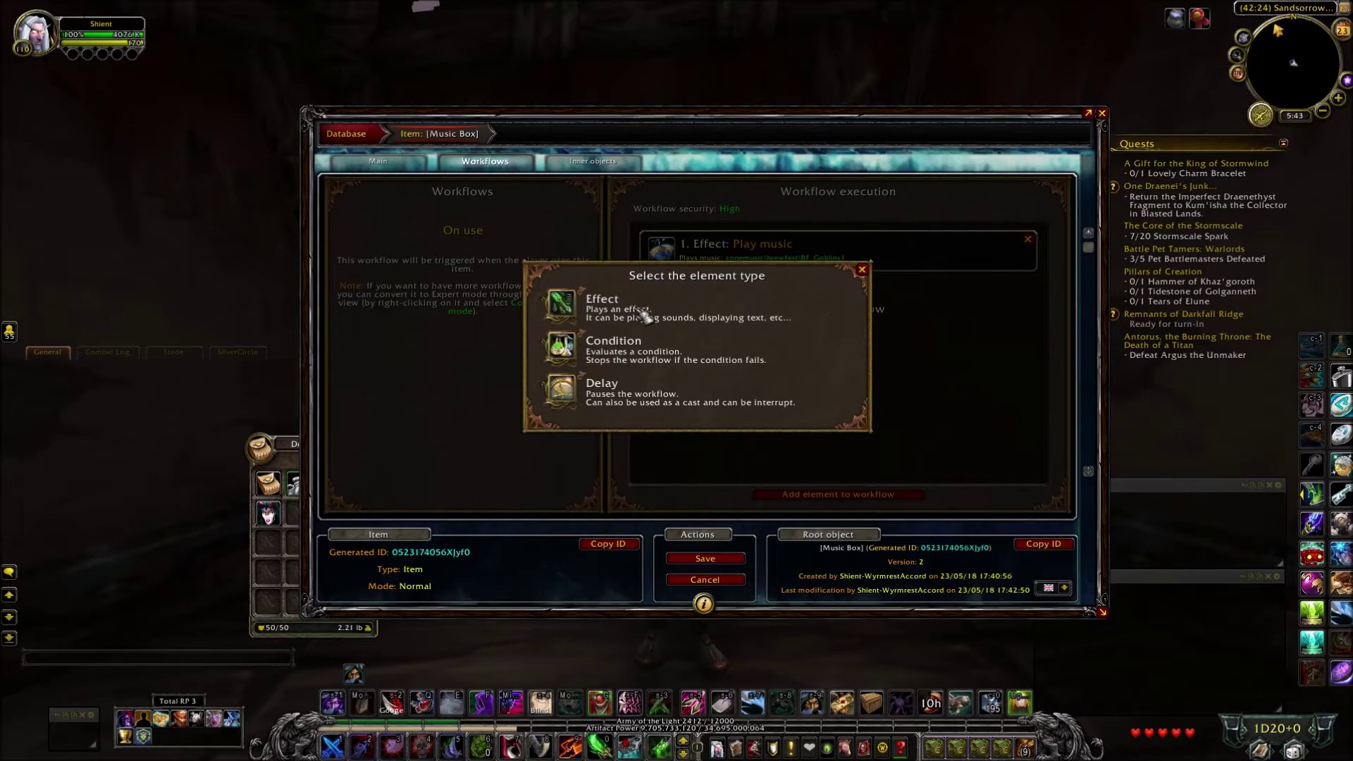
left_click(564, 393)
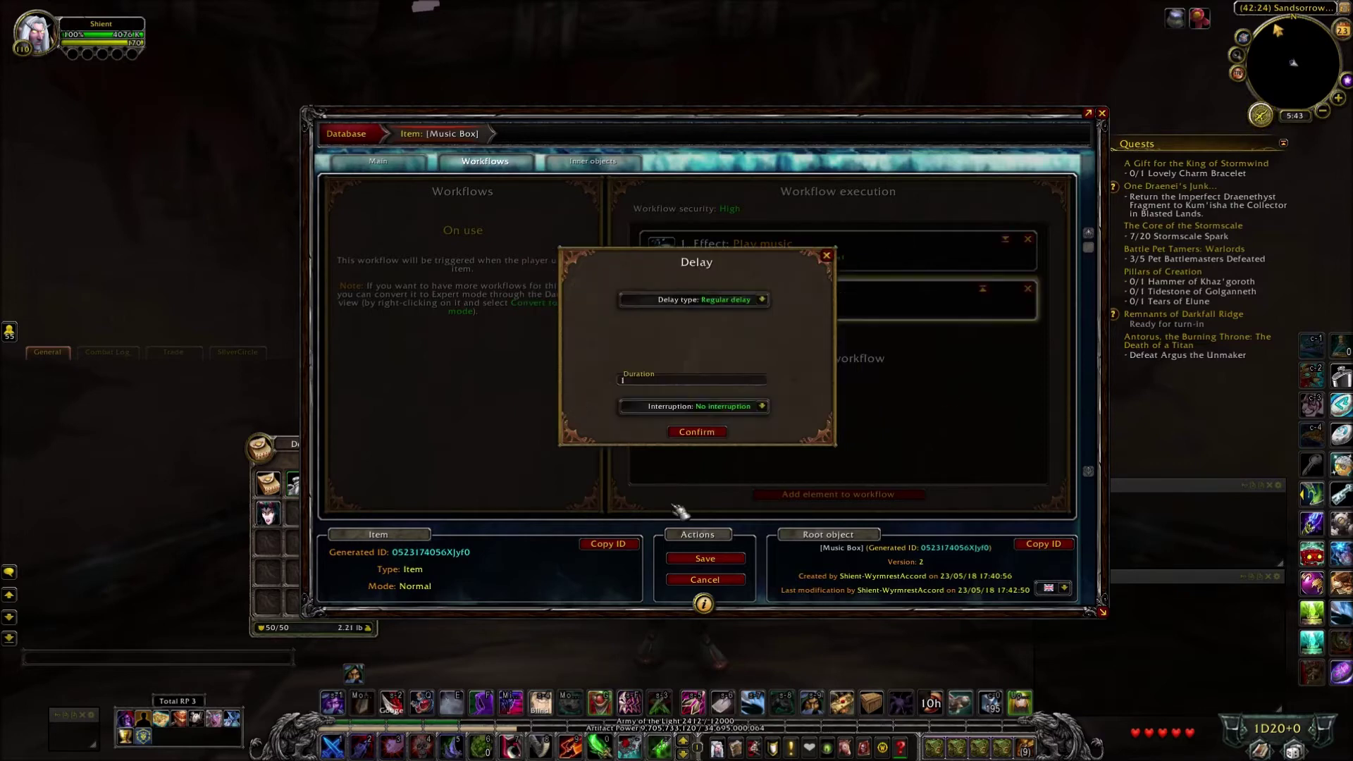
left_click(663, 379)
type("0")
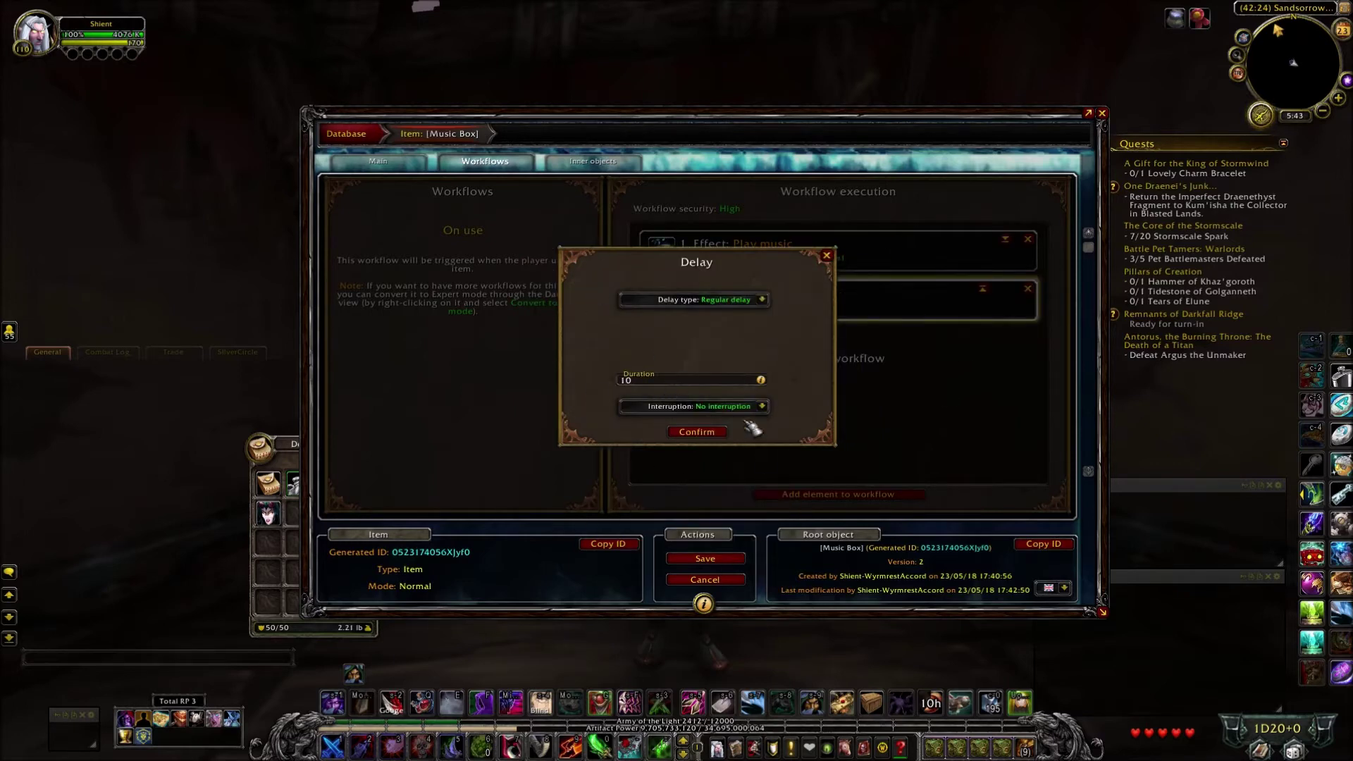
left_click(697, 431)
Step: Add a Stop music effect as the workflow's third element and save the item
left_click(854, 495)
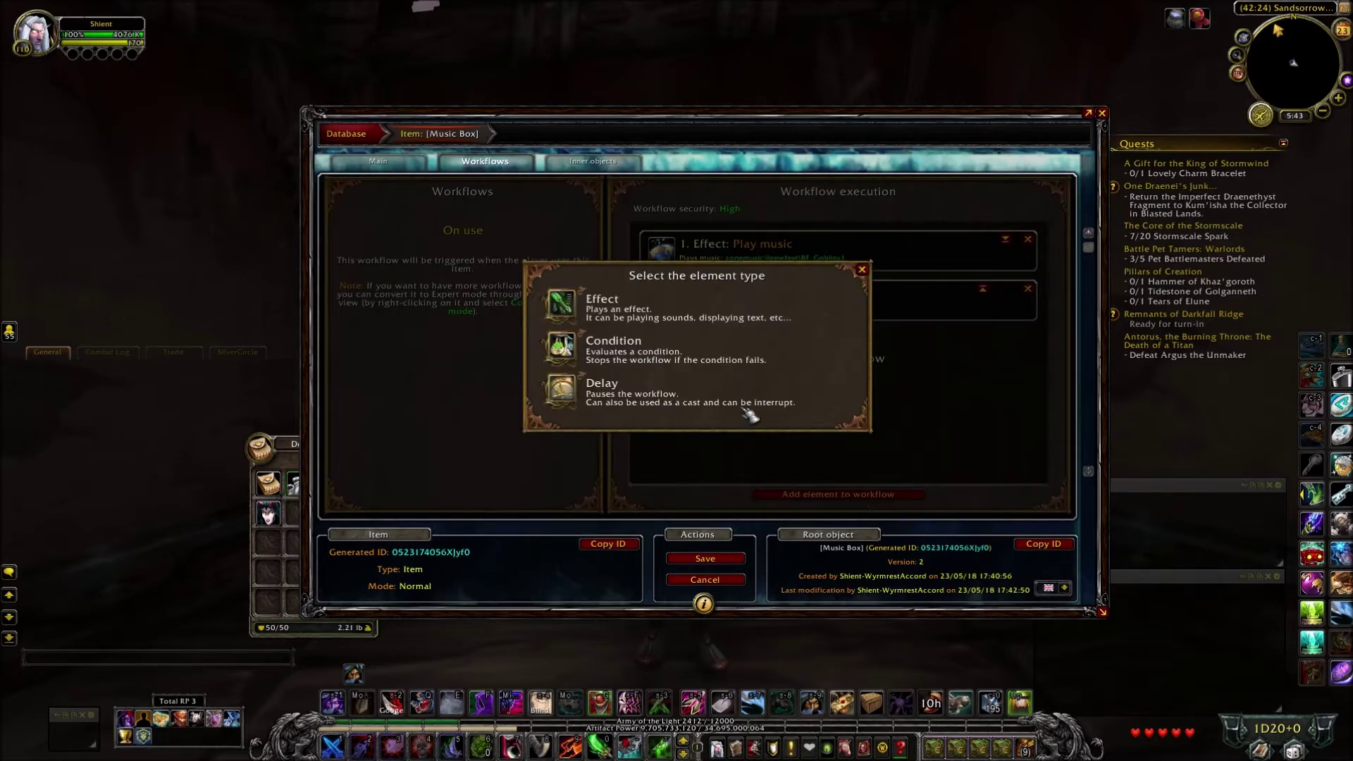
left_click(561, 304)
mouse_move(638, 350)
mouse_move(642, 384)
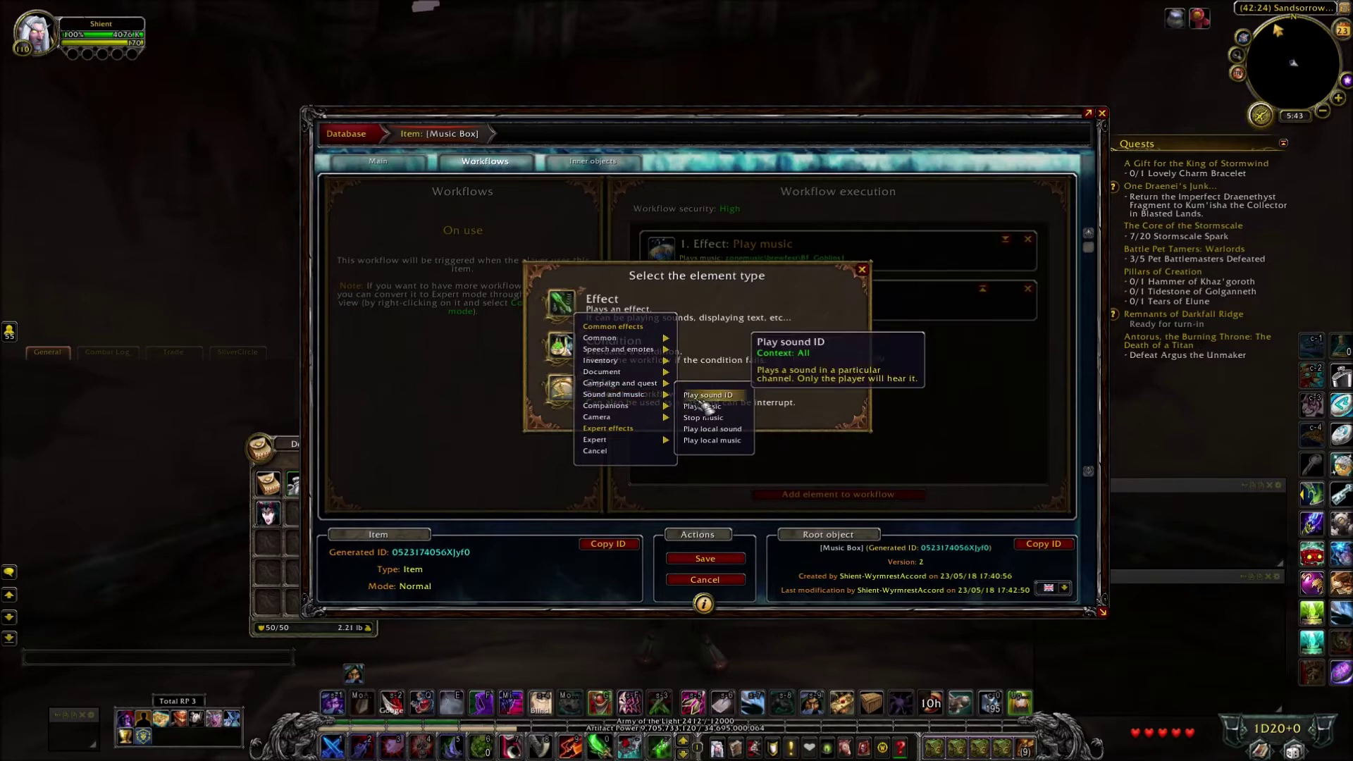
left_click(700, 426)
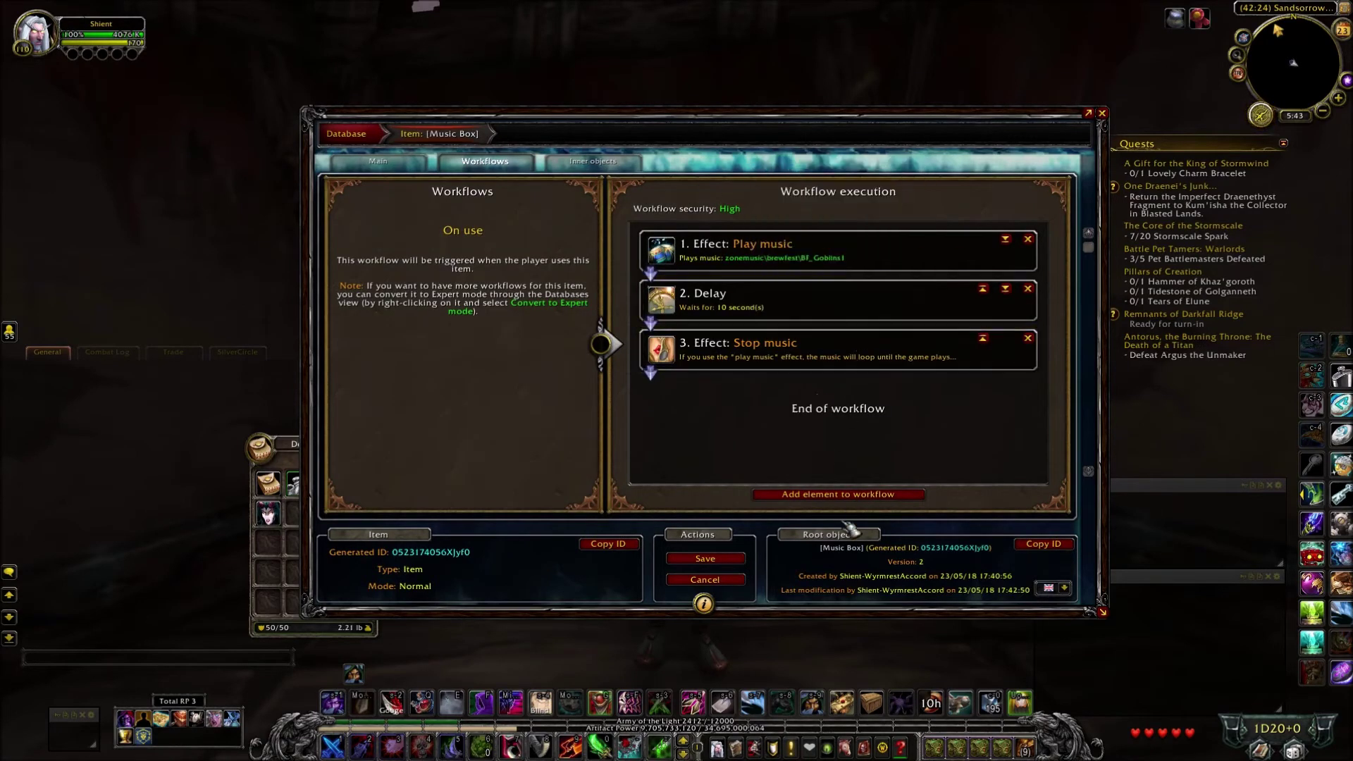
left_click(726, 562)
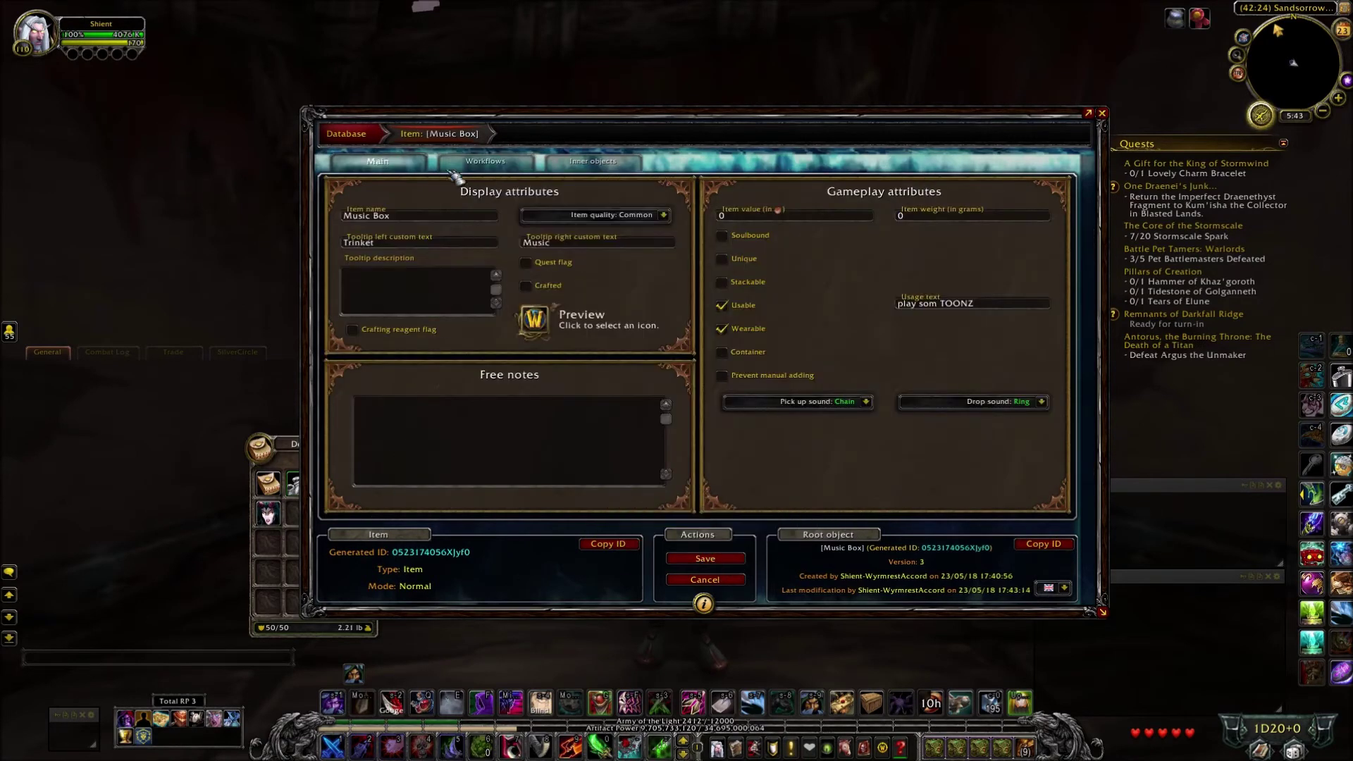
Step: Find the newly made Music Box in the database by checking the items that share that name
left_click(377, 143)
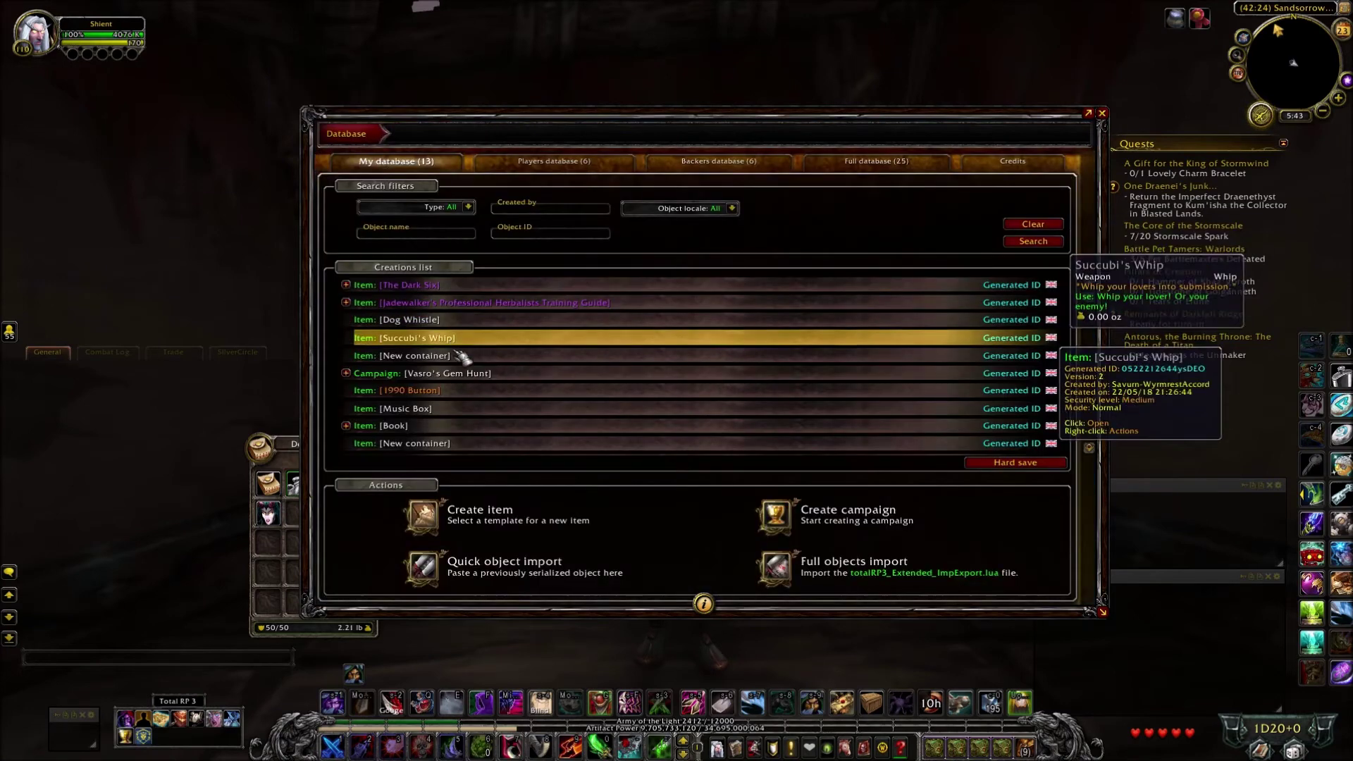
left_click(507, 413)
mouse_move(476, 316)
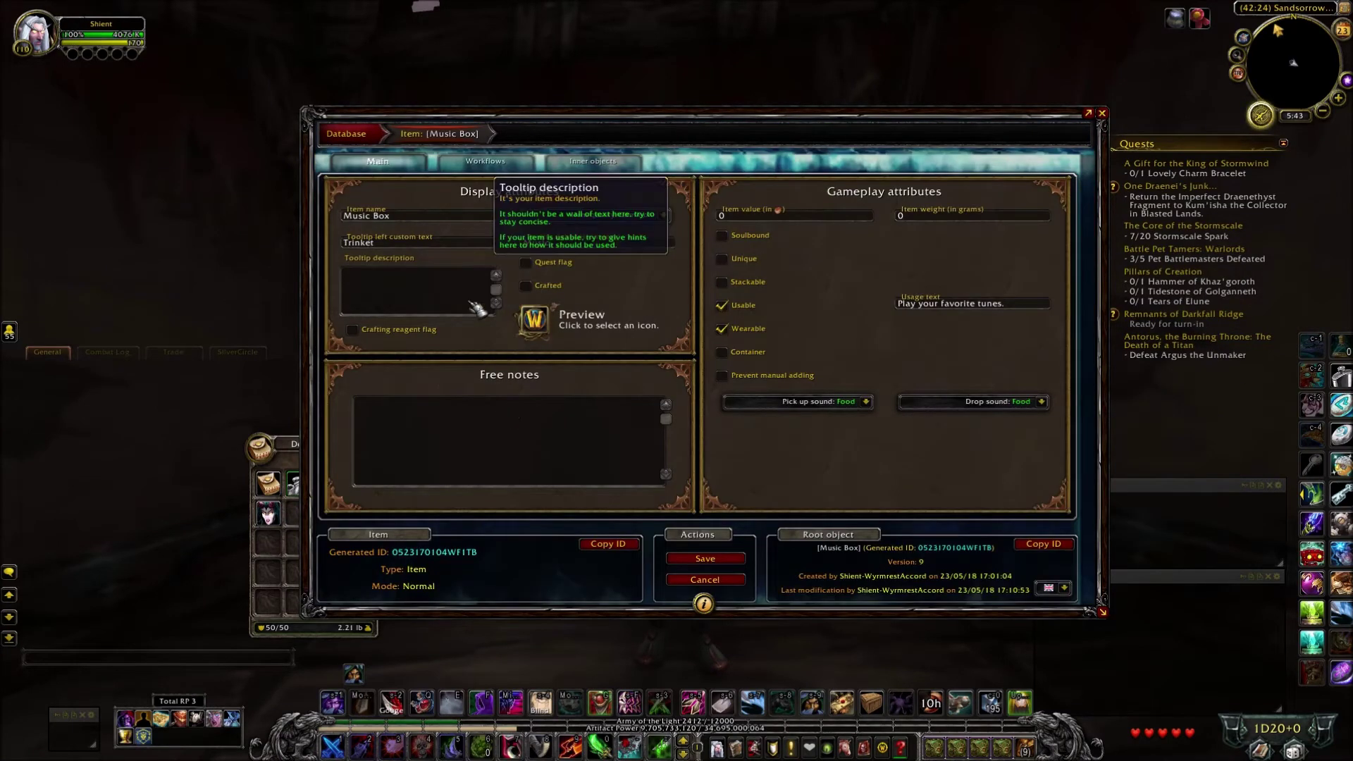
left_click(346, 134)
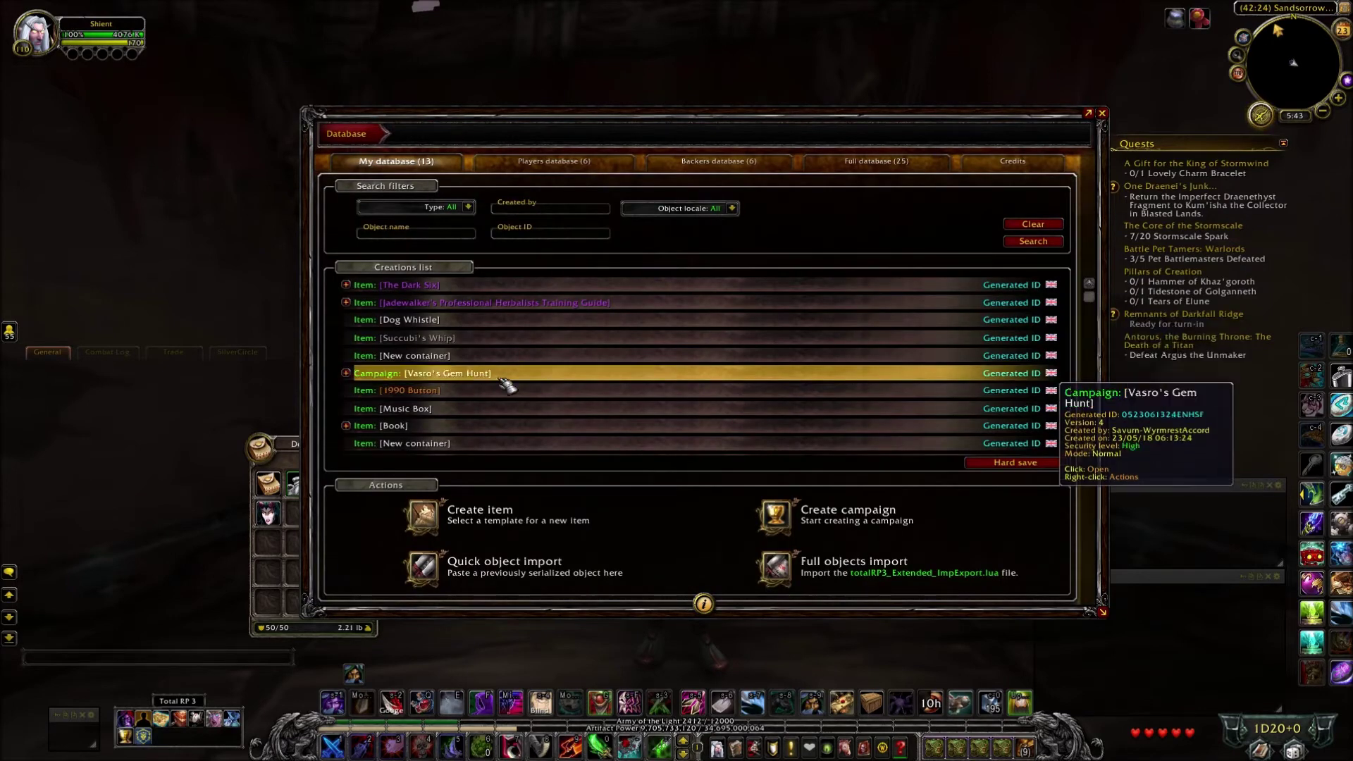
left_click(481, 433)
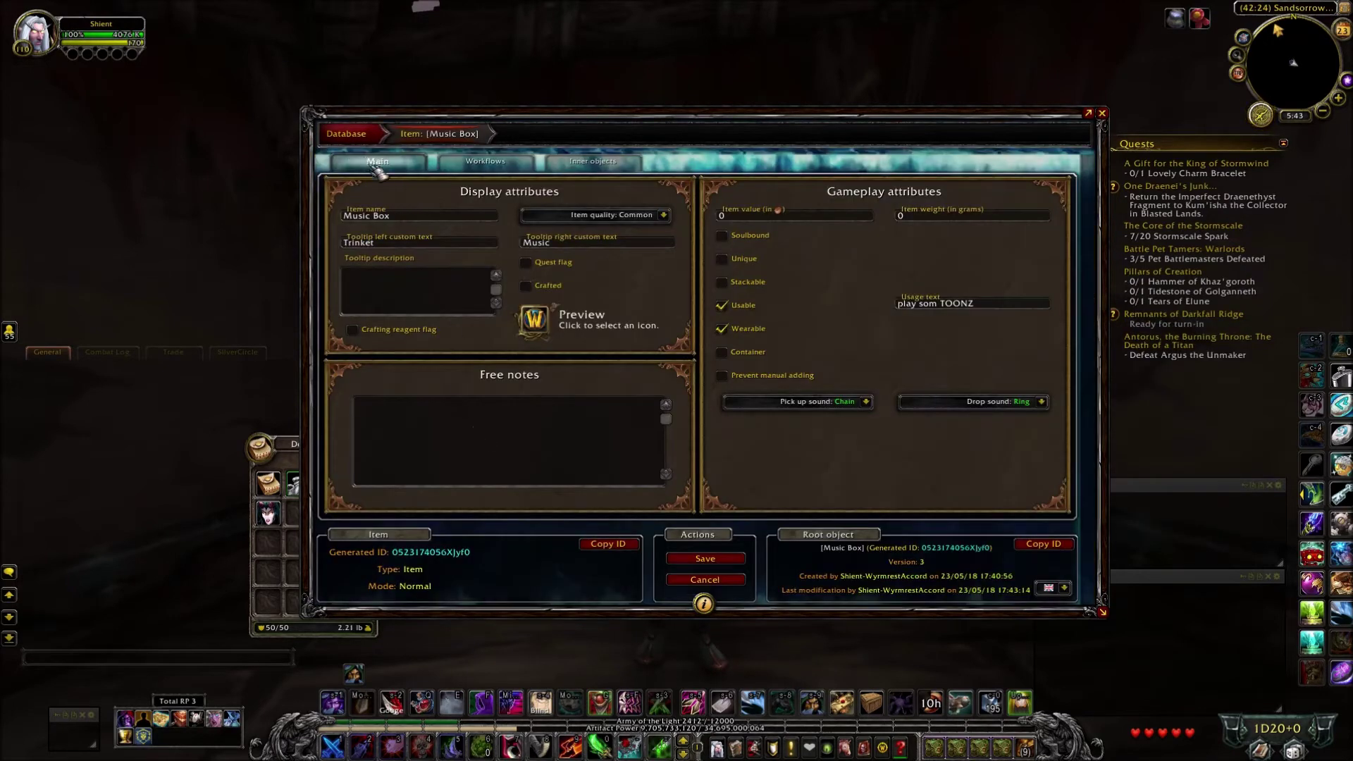
left_click(347, 133)
Step: Add 1 unit of the new Music Box to the main inventory and use it from the bag
right_click(442, 432)
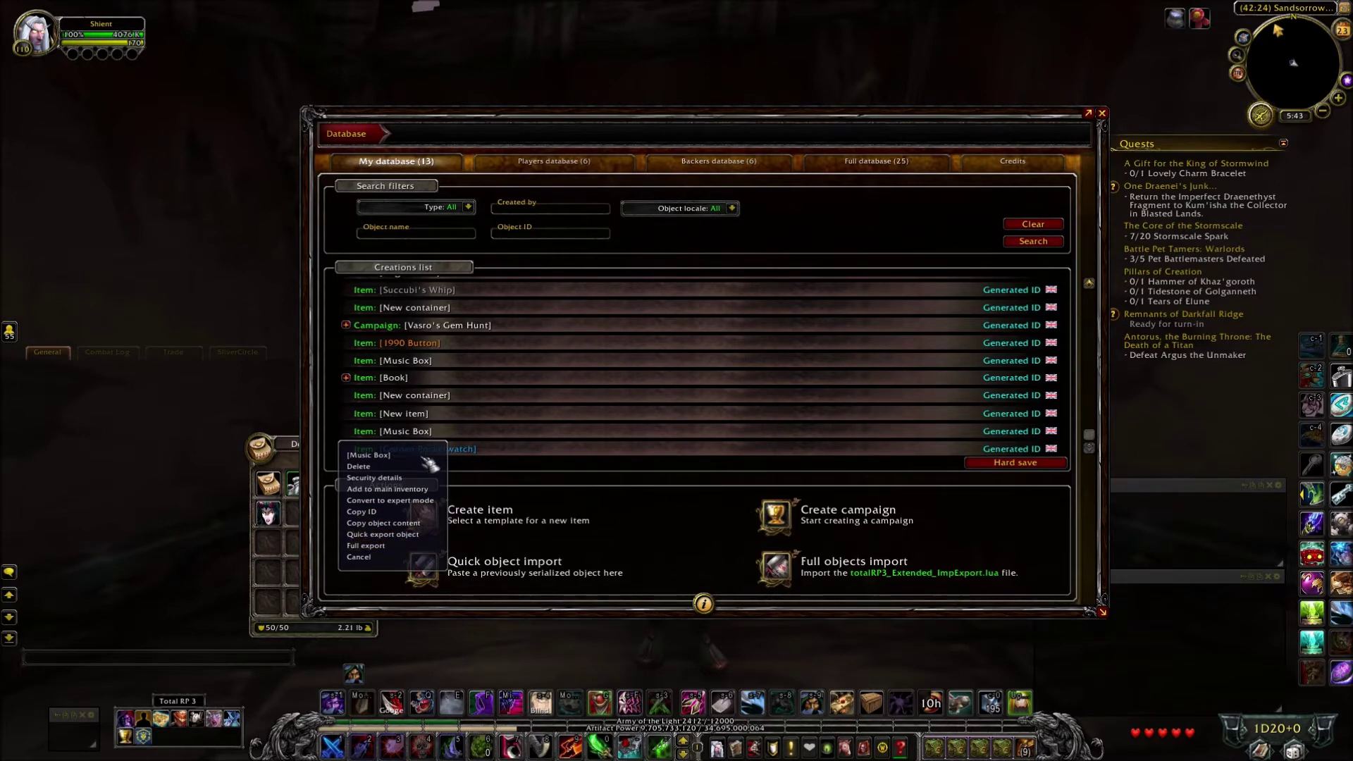
left_click(409, 490)
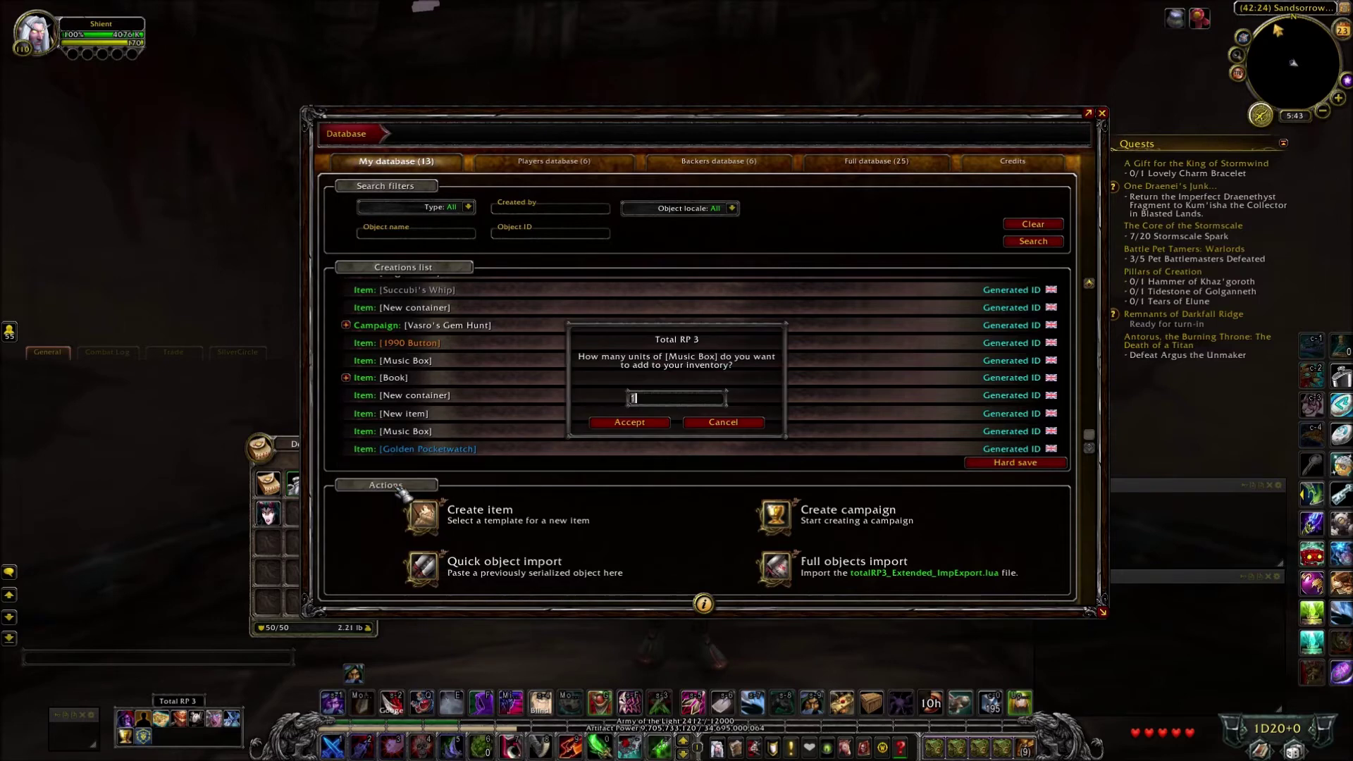
left_click(639, 431)
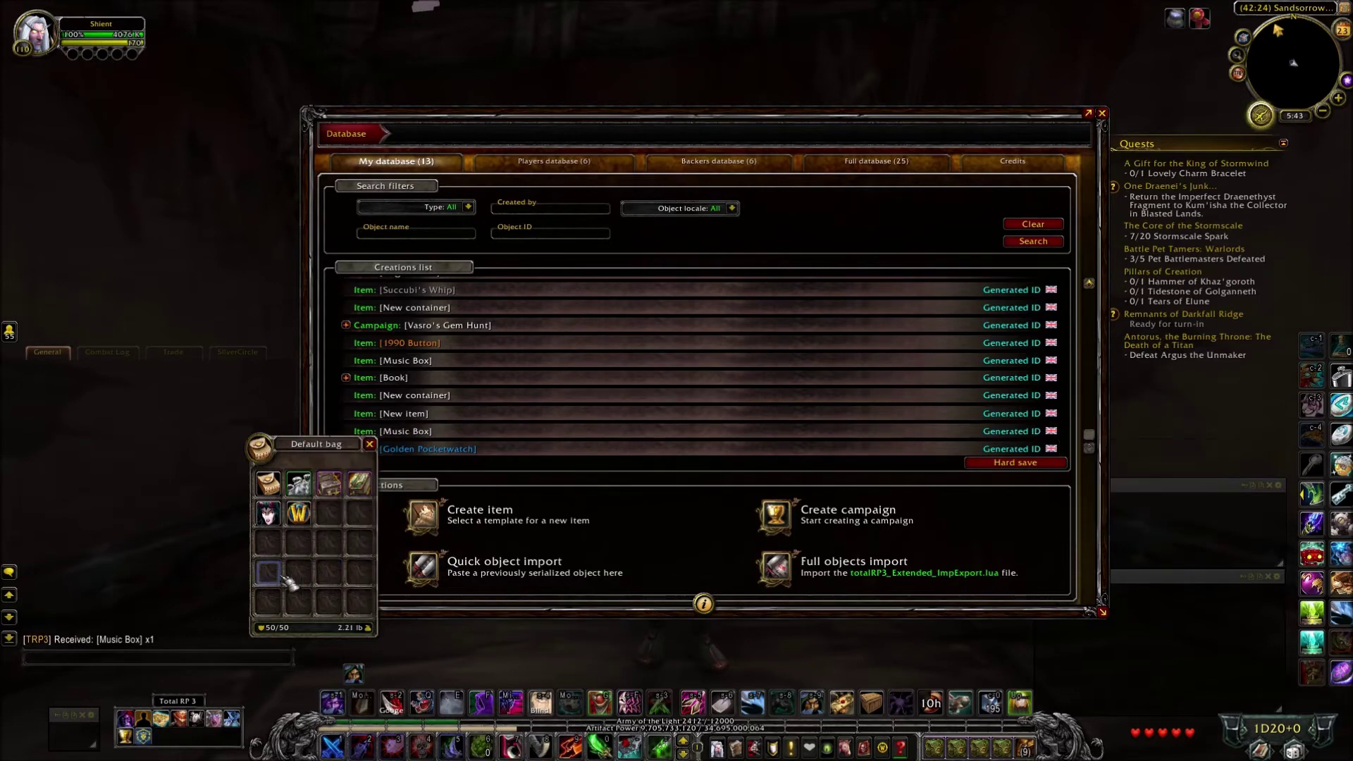
right_click(302, 519)
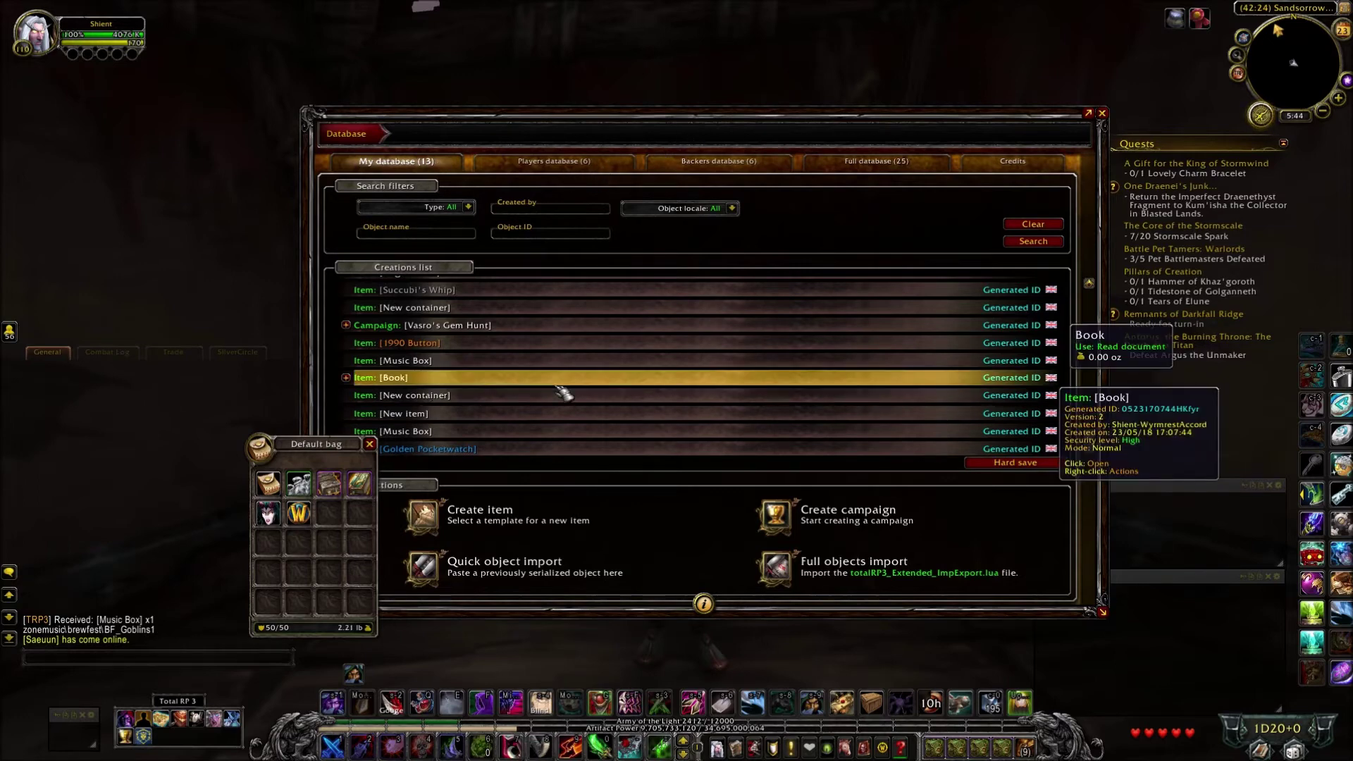
Step: Remove the Stop music, Delay and Play music elements from the new Music Box's on-use workflow
left_click(468, 432)
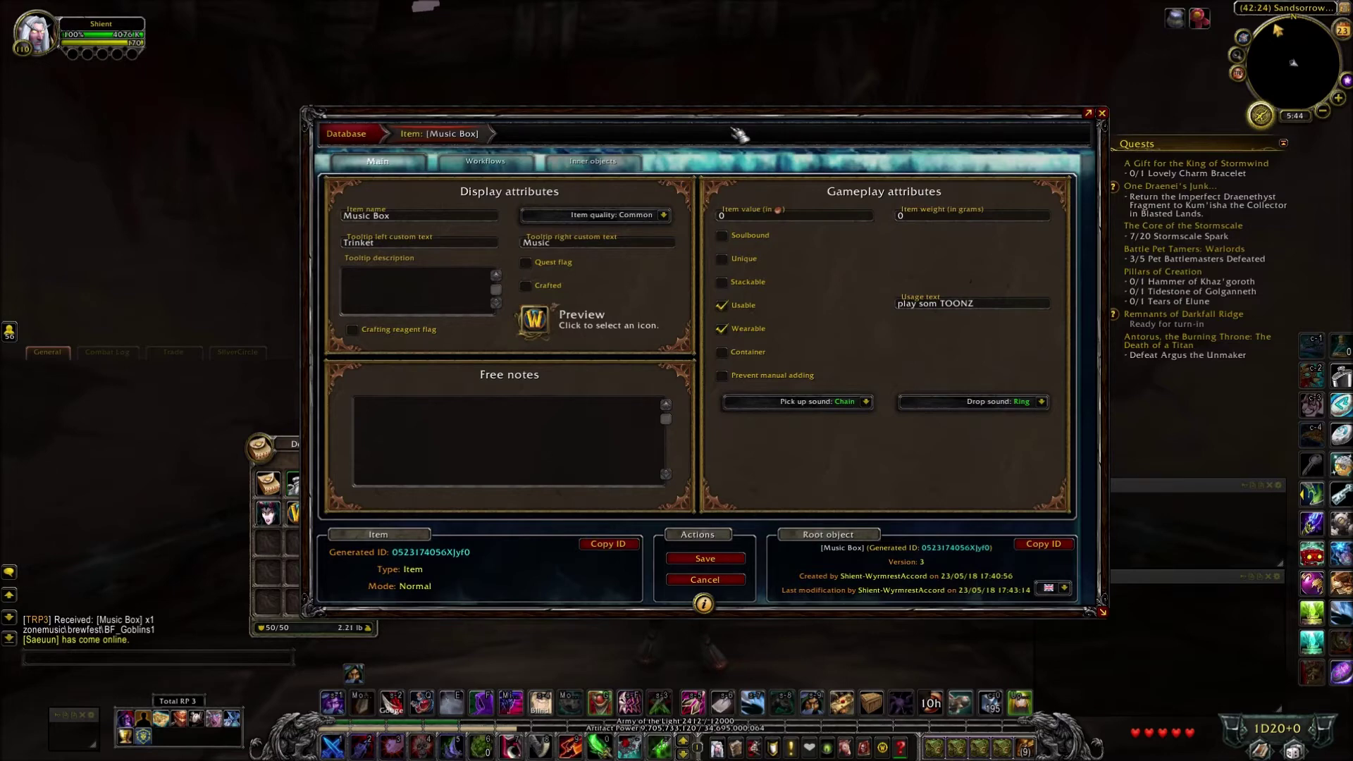
left_click(486, 161)
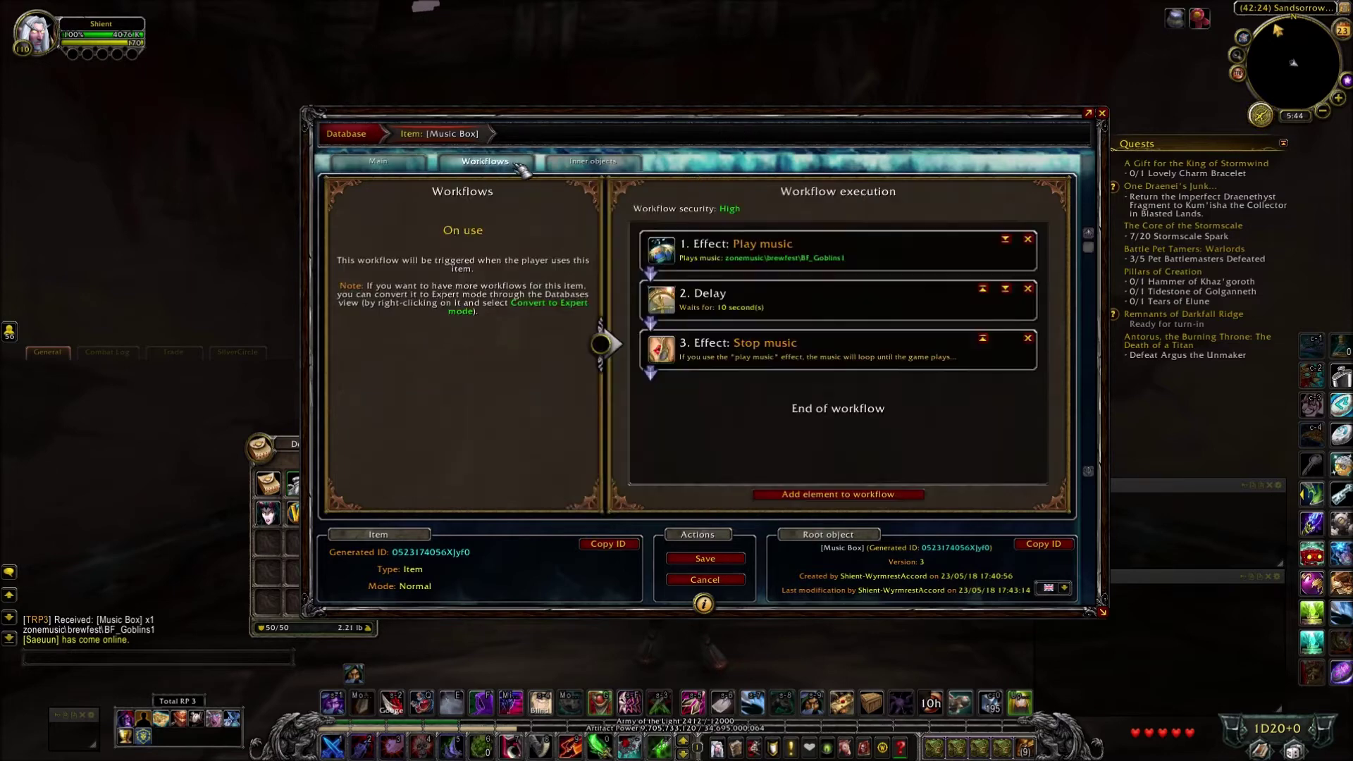
left_click(1027, 338)
left_click(1028, 289)
left_click(1027, 239)
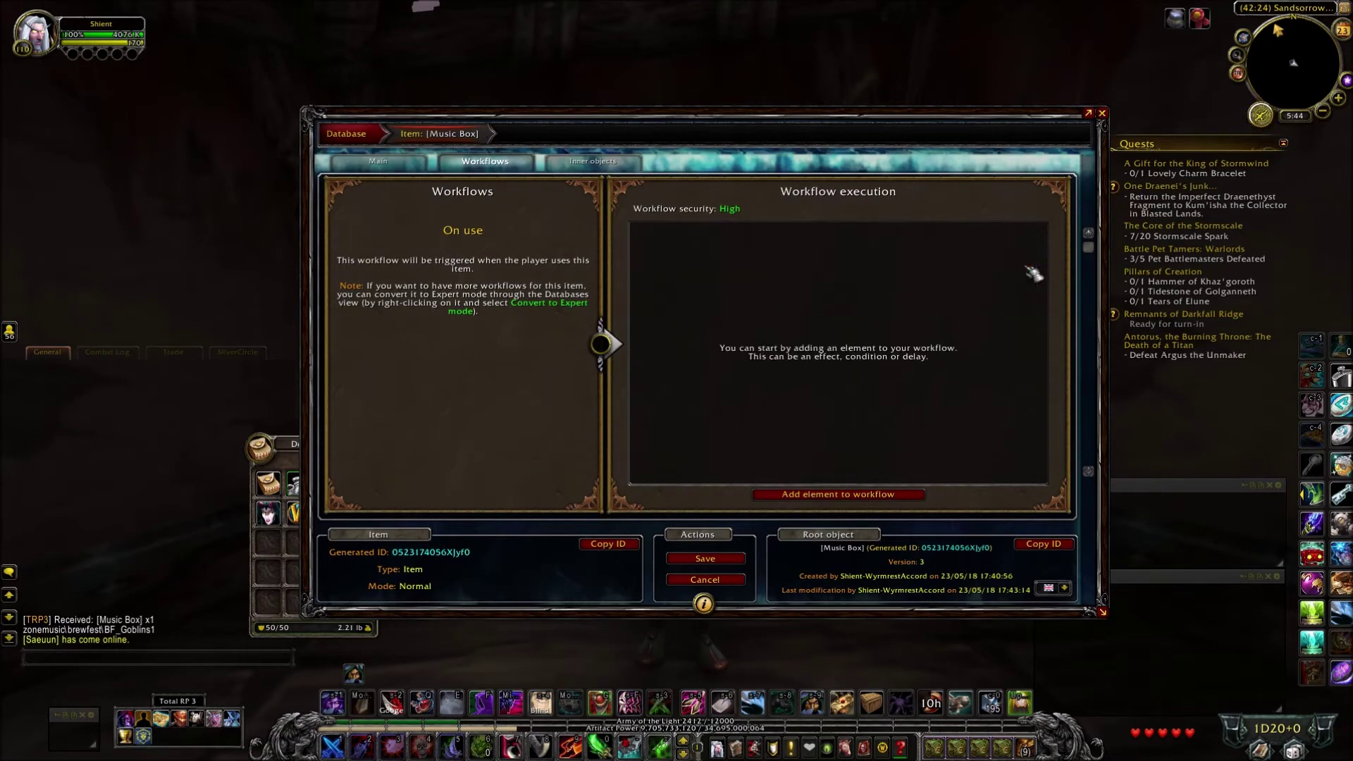
Step: Add a Display text effect with its default text to the empty workflow and save the item
left_click(846, 493)
left_click(575, 305)
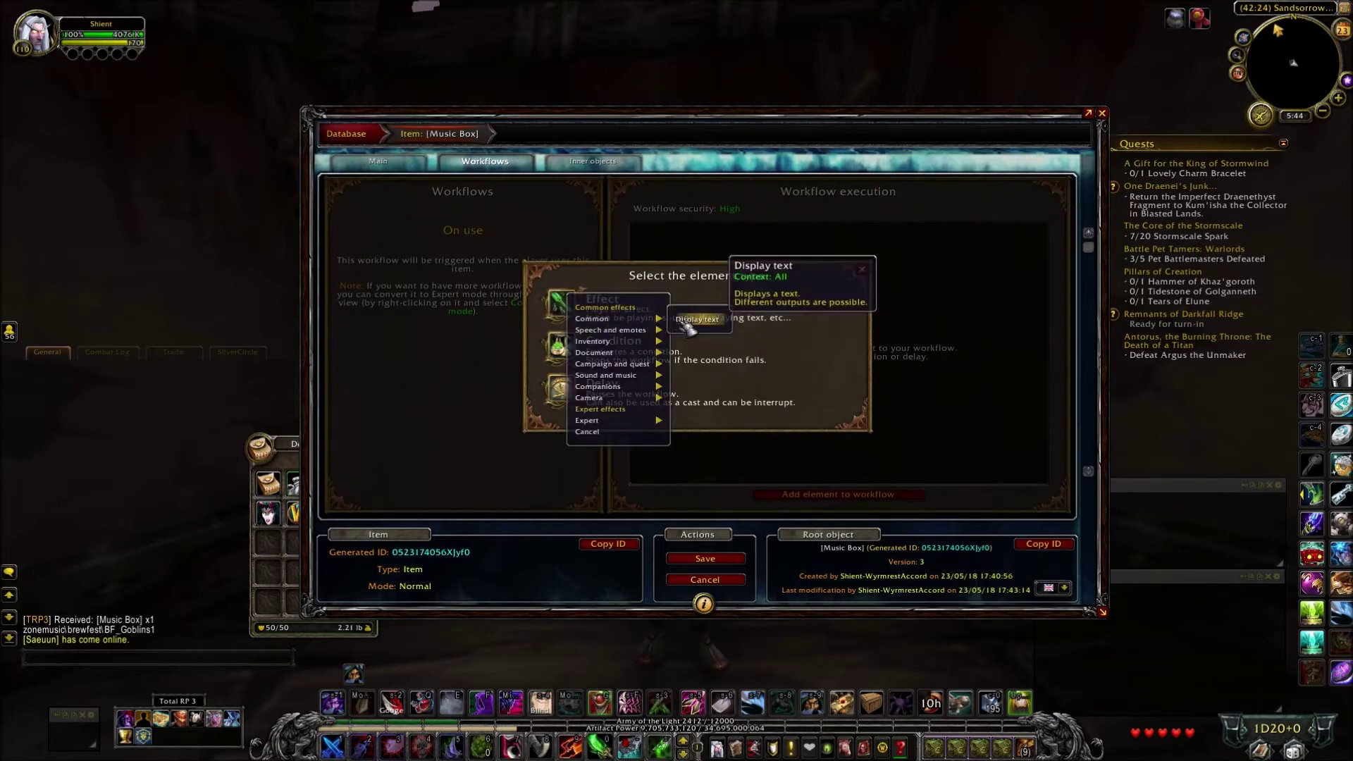
left_click(701, 321)
left_click(695, 417)
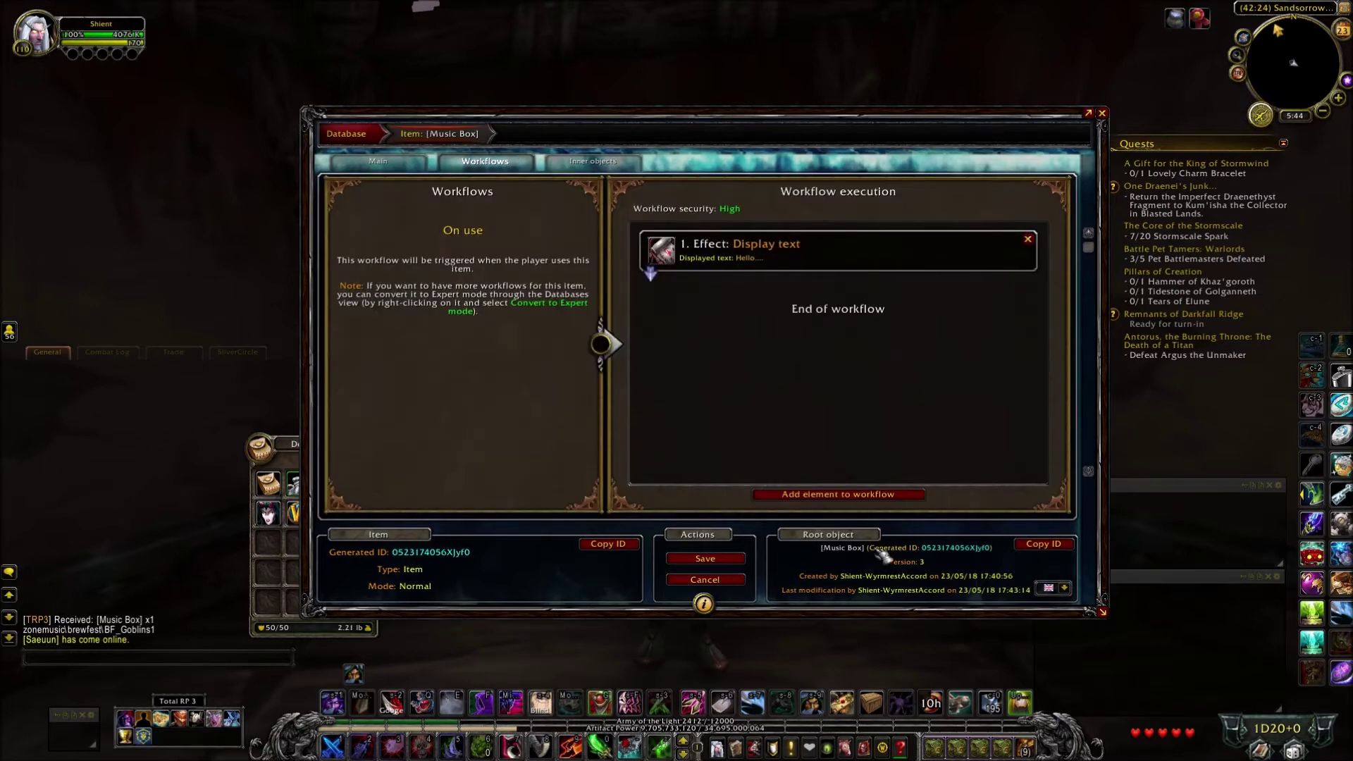
left_click(706, 558)
Step: Move the bag window clear of the item editor and use the Music Box several times to test its text effect
left_click_drag(321, 454, 233, 146)
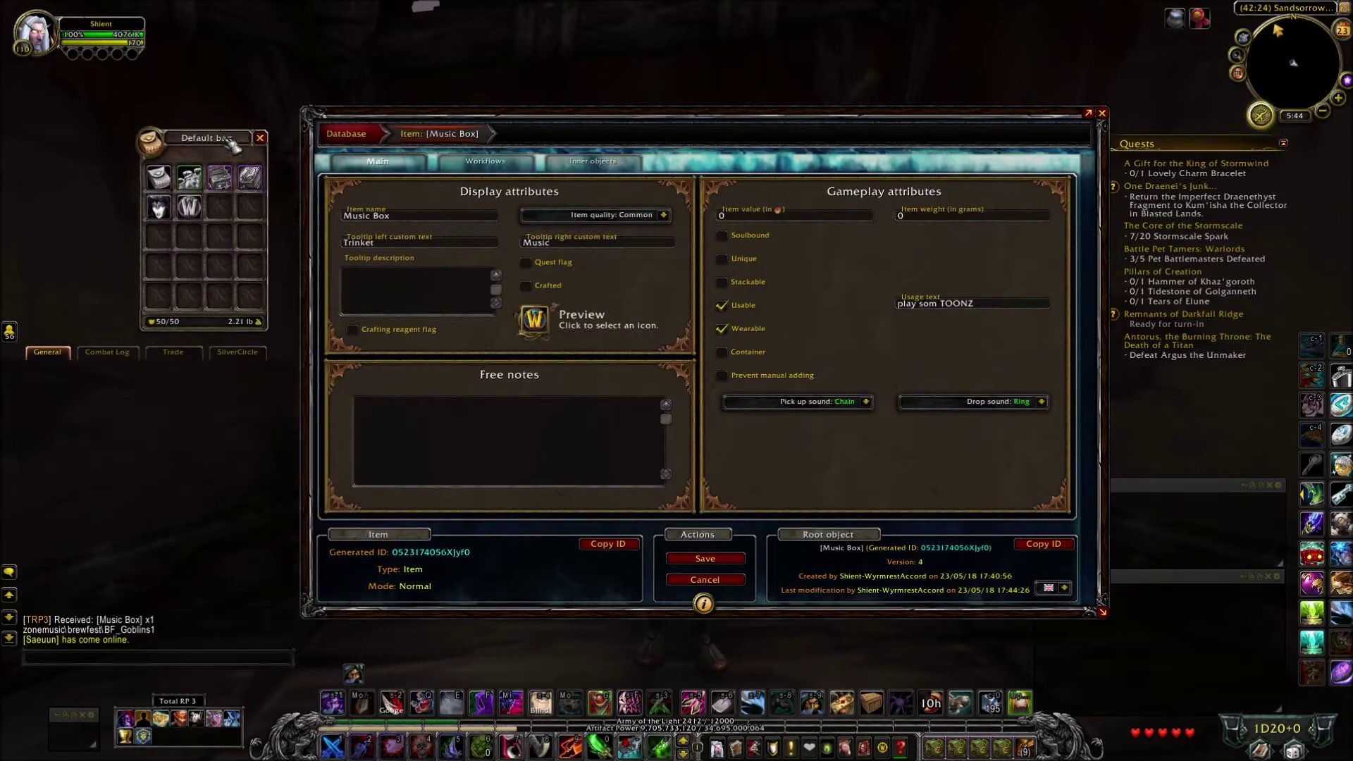
right_click(201, 214)
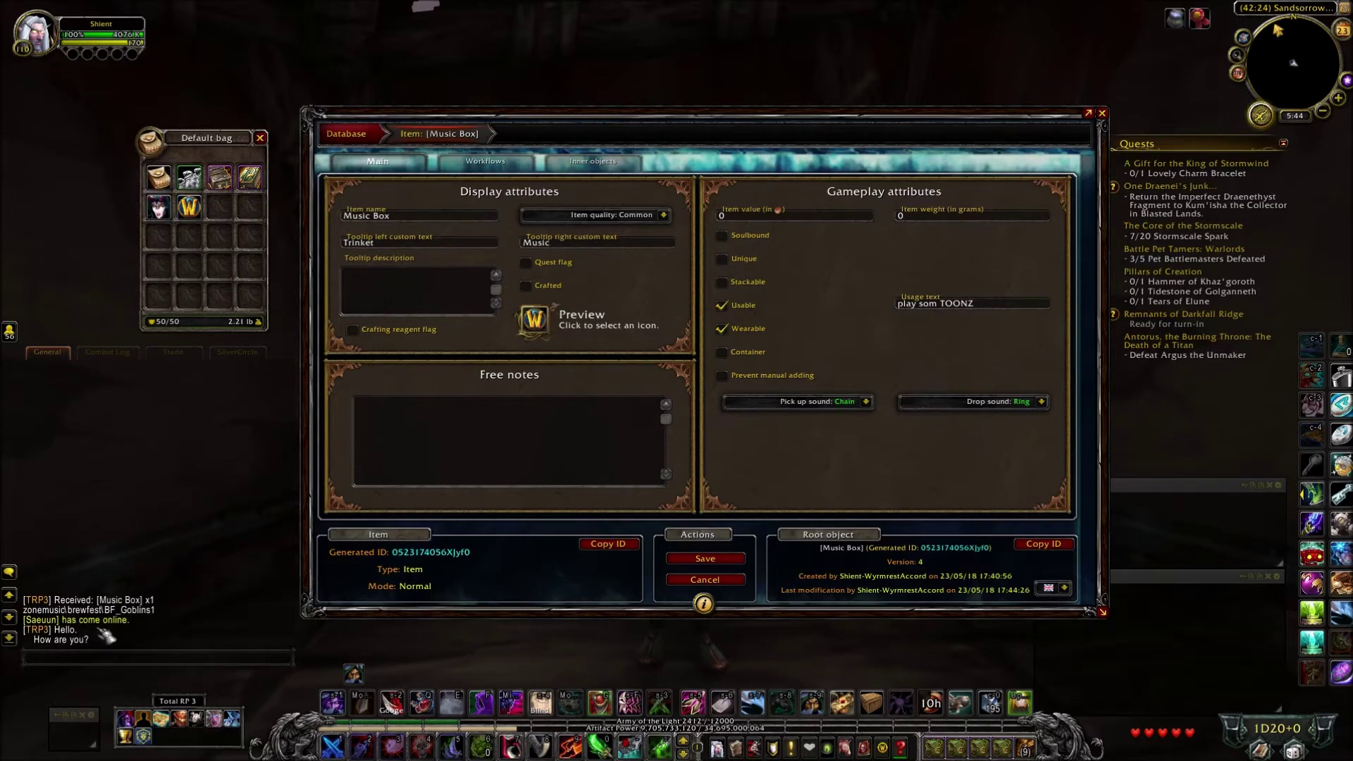
right_click(191, 207)
right_click(190, 208)
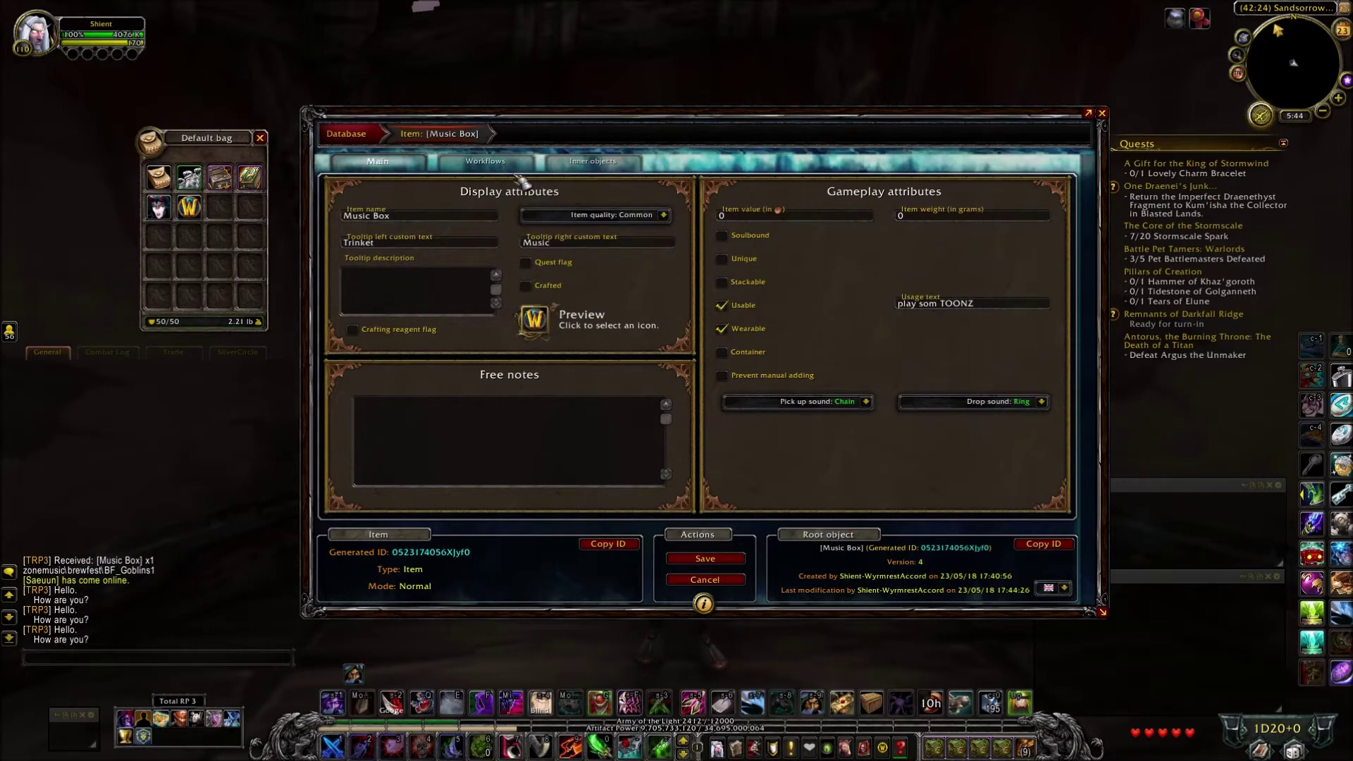
Step: Replace the Display text effect with a Speech: Narration effect using its default text, then save and test the item
left_click(486, 161)
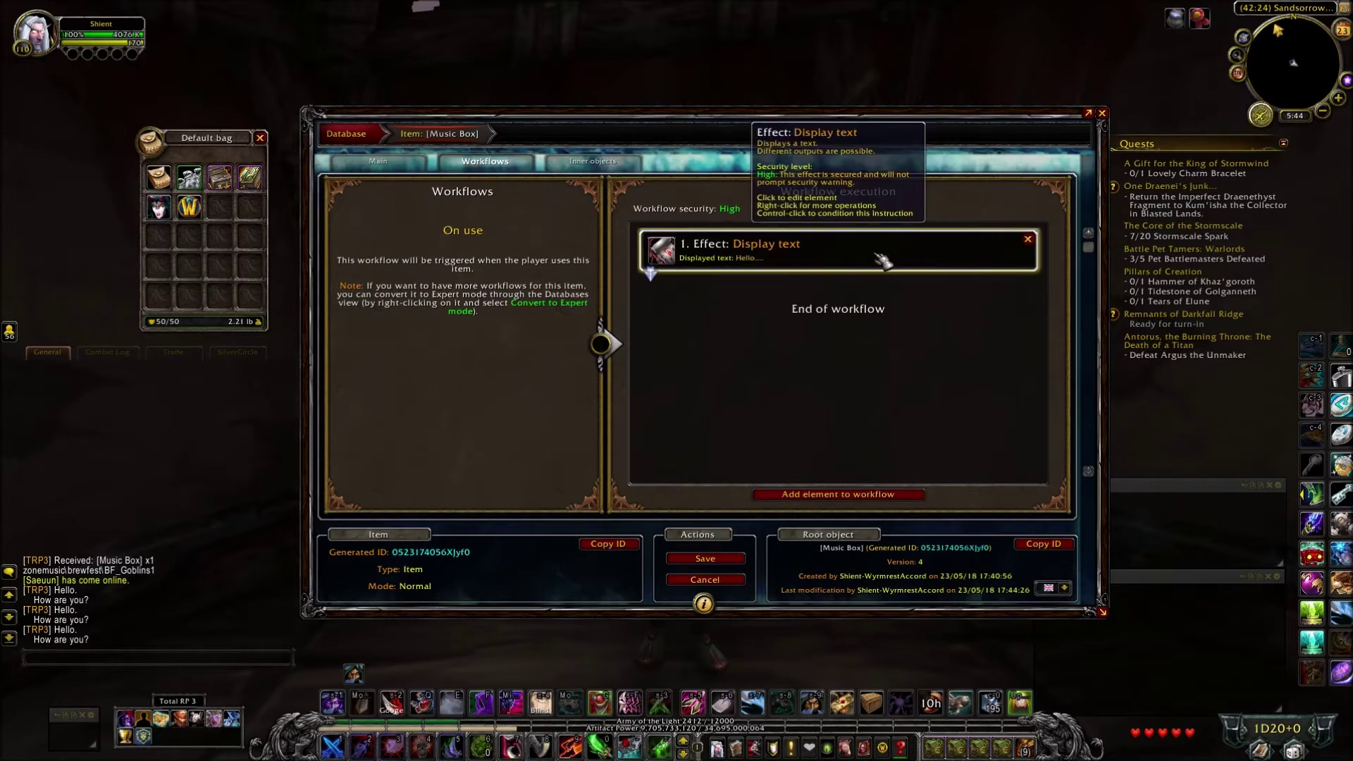
left_click(1027, 239)
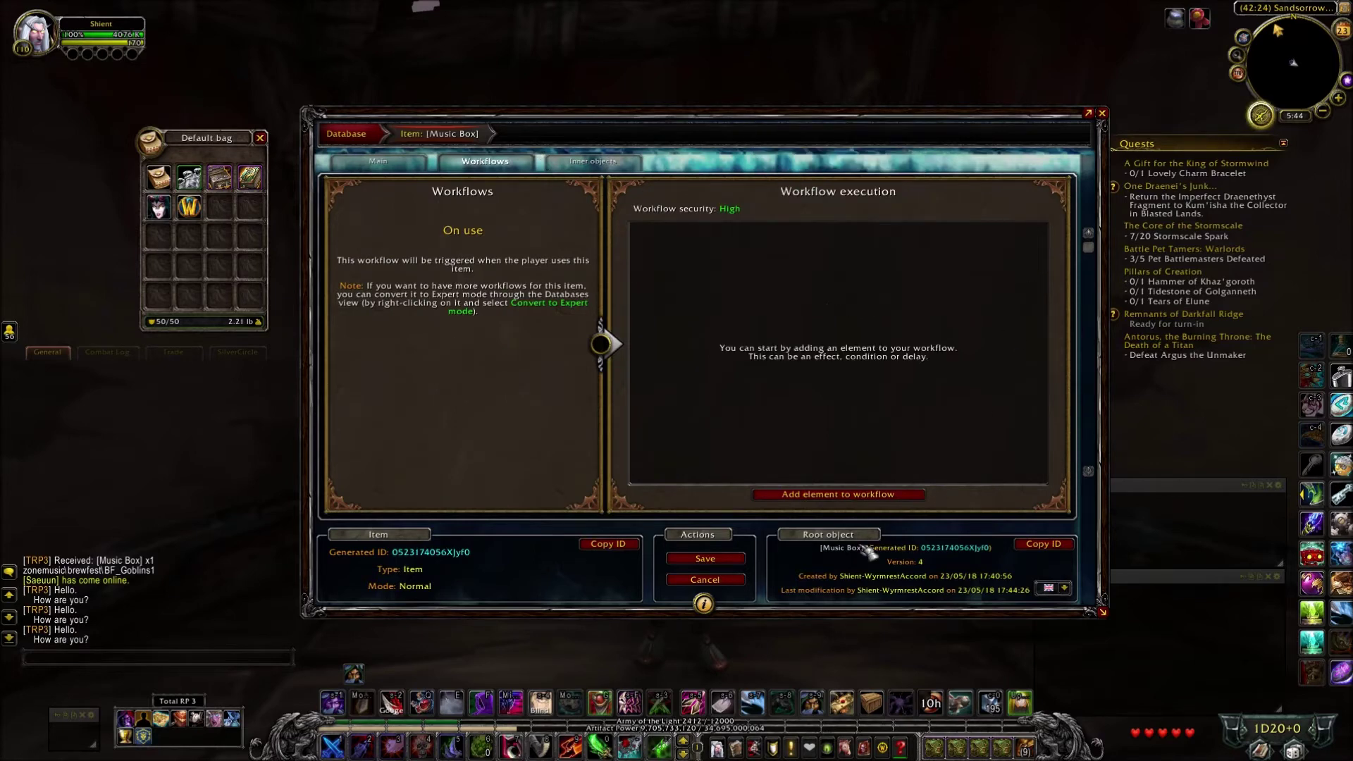
left_click(843, 497)
left_click(615, 307)
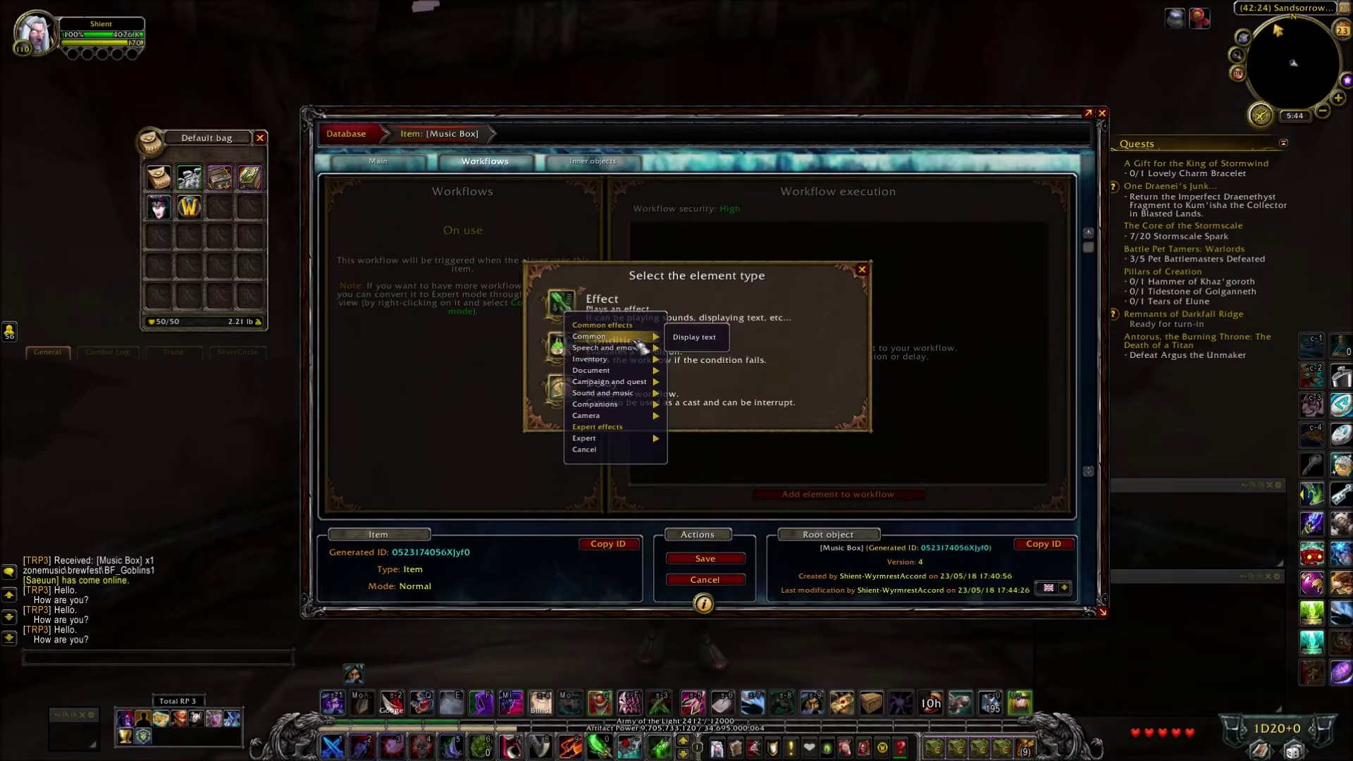
mouse_move(621, 348)
left_click(718, 349)
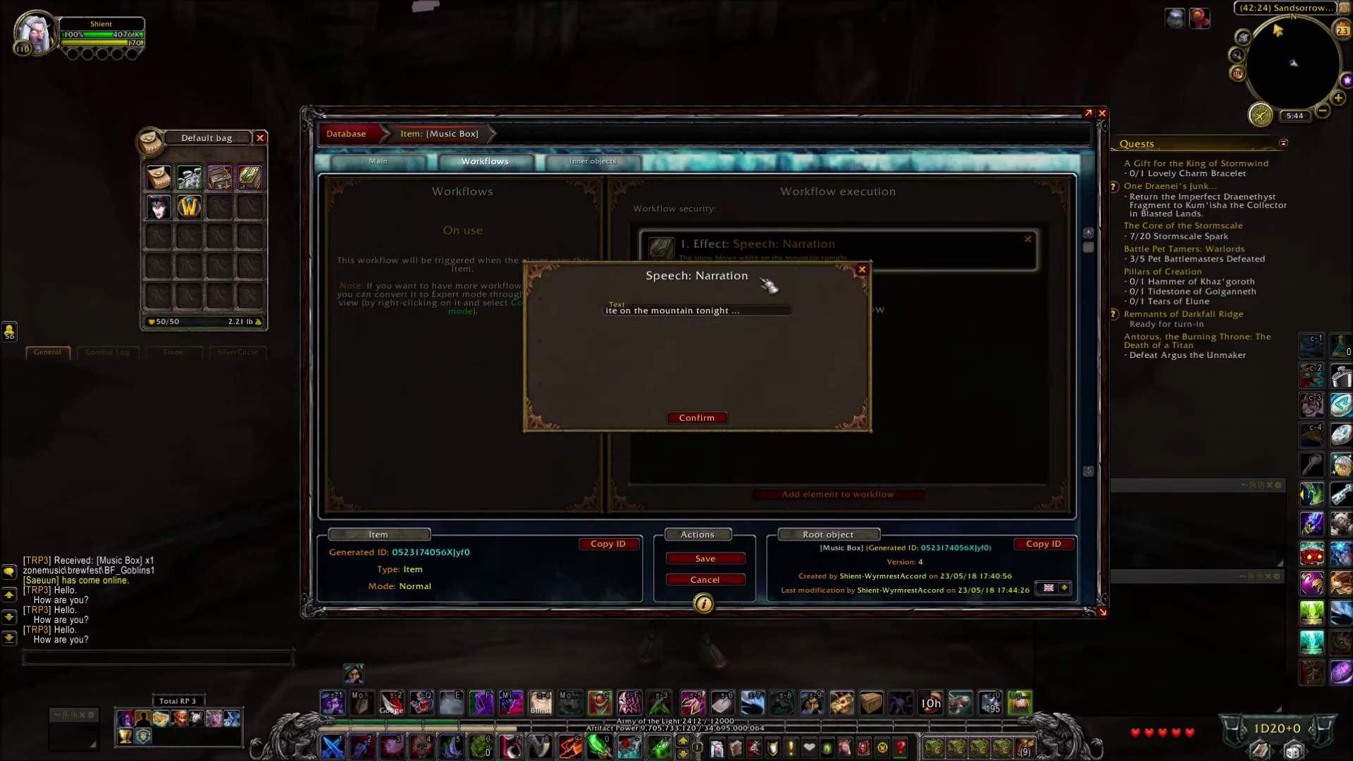
left_click(698, 418)
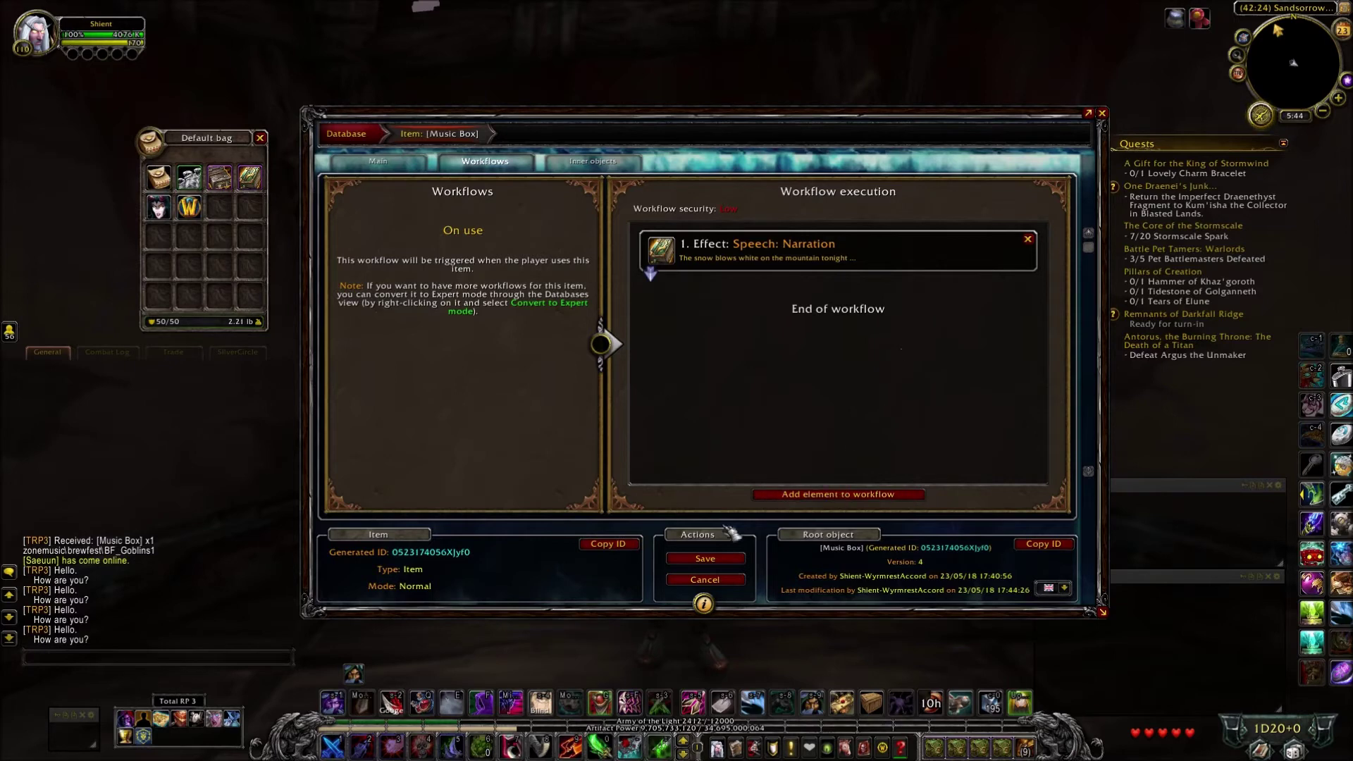
left_click(713, 558)
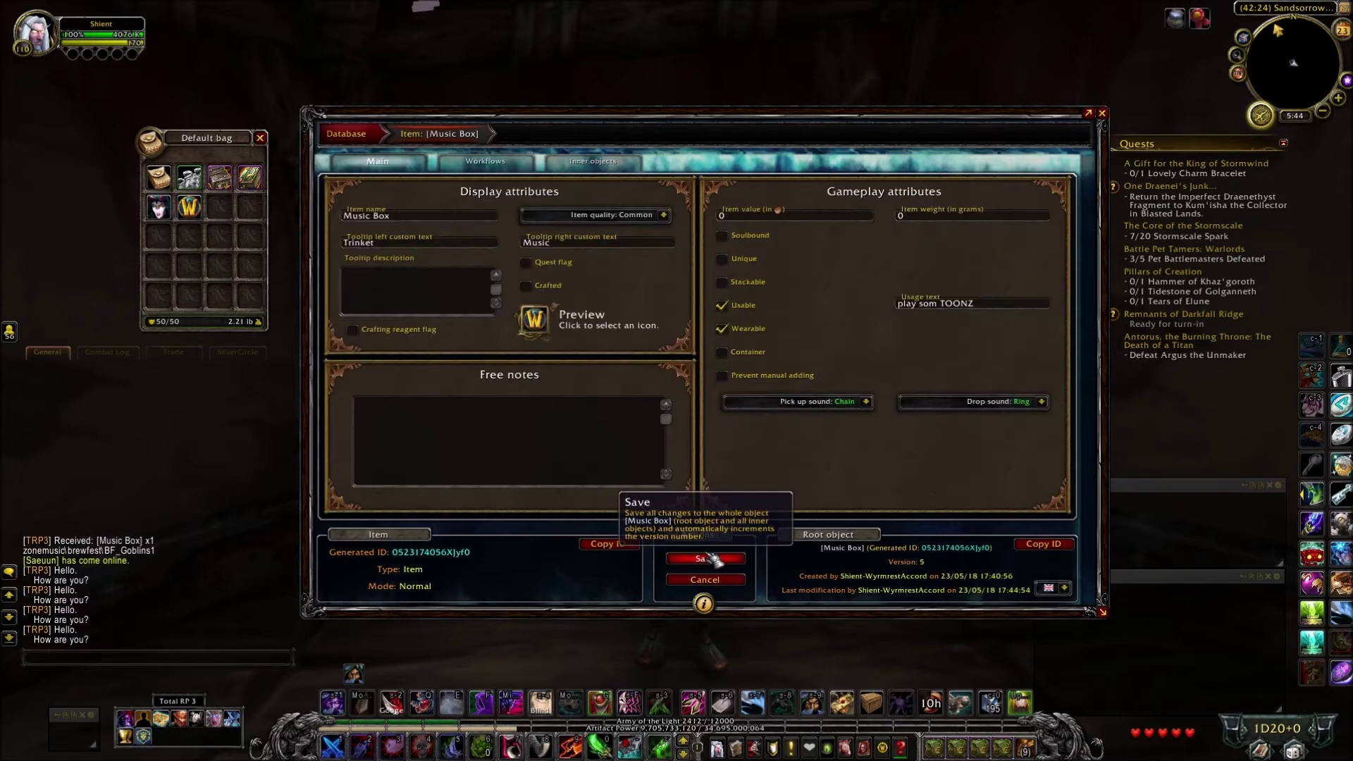
right_click(193, 210)
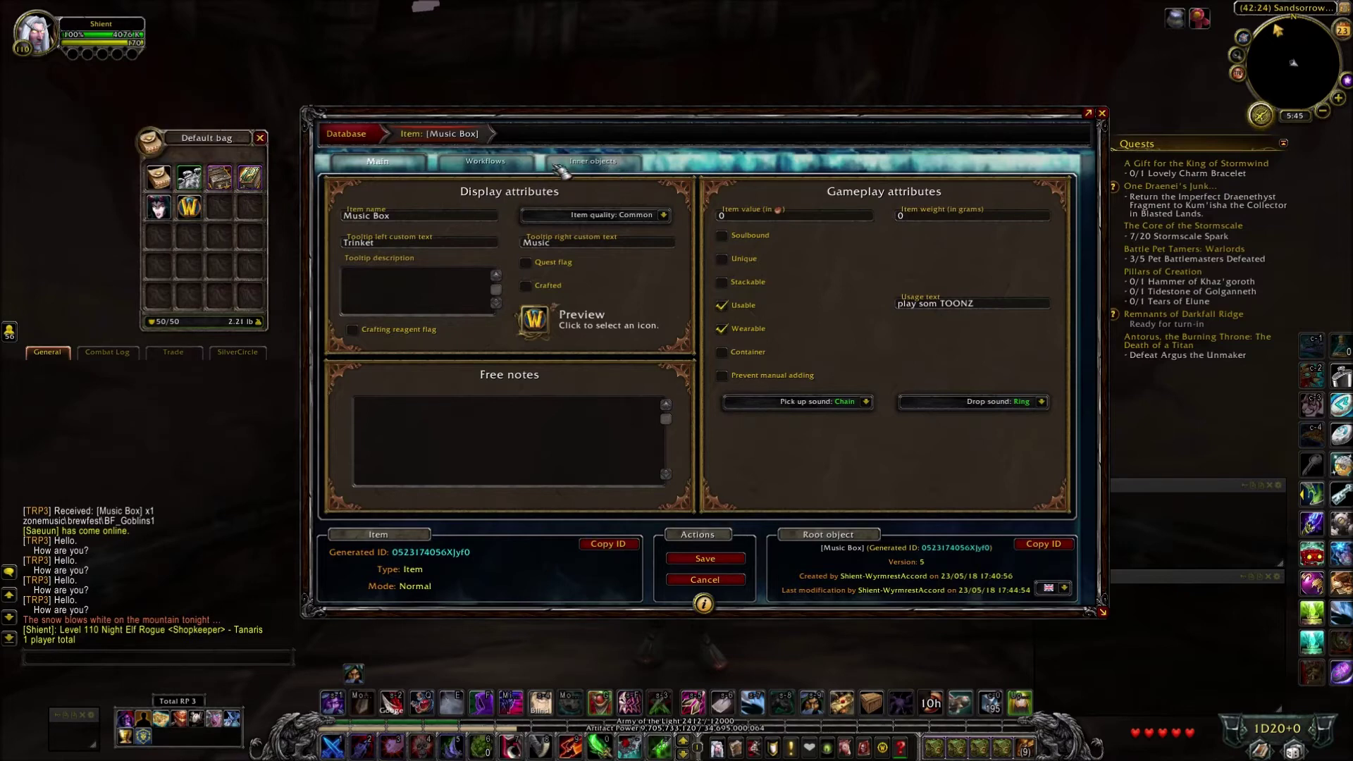
Step: Replace the workflow's Speech: Narration effect with a Speech: NPC effect using its defaults, then save and test the Music Box
left_click(493, 161)
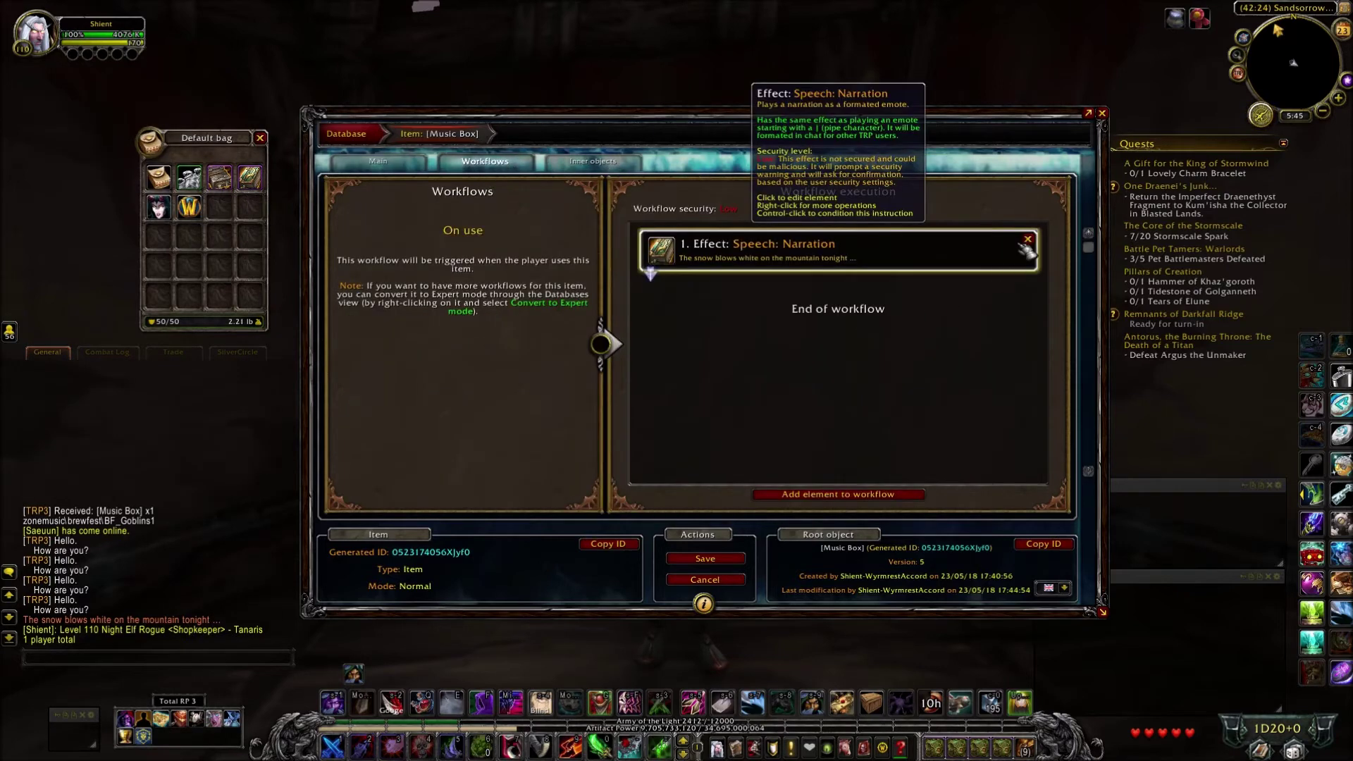
left_click(1034, 240)
left_click(838, 495)
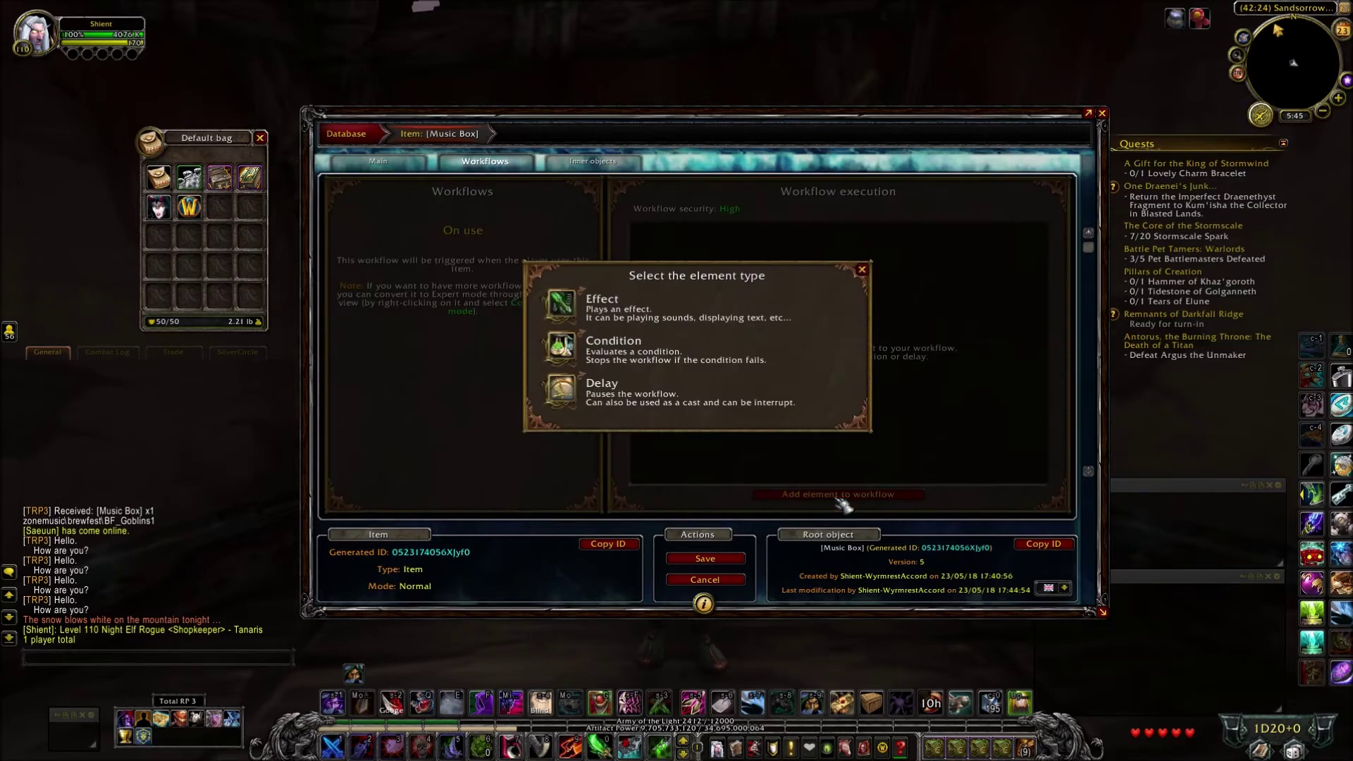
left_click(562, 304)
mouse_move(645, 339)
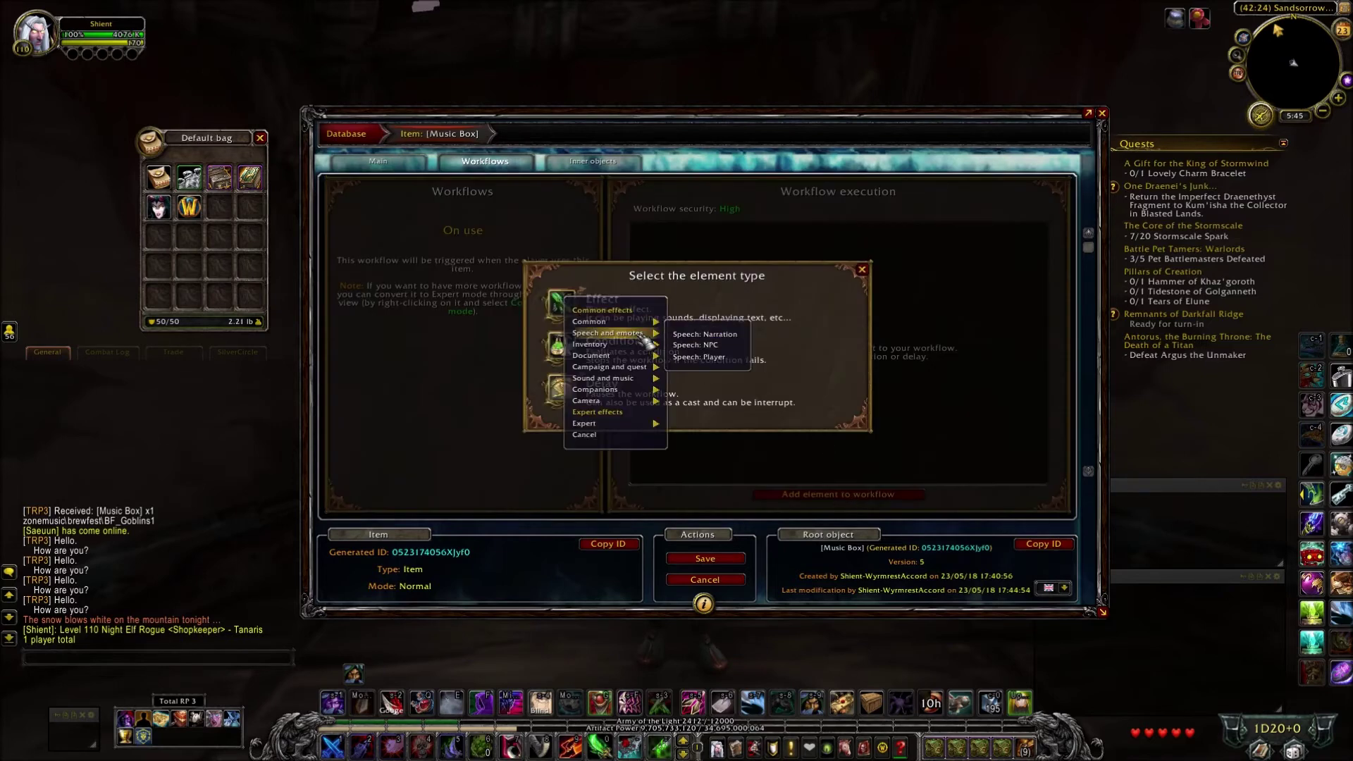
left_click(705, 345)
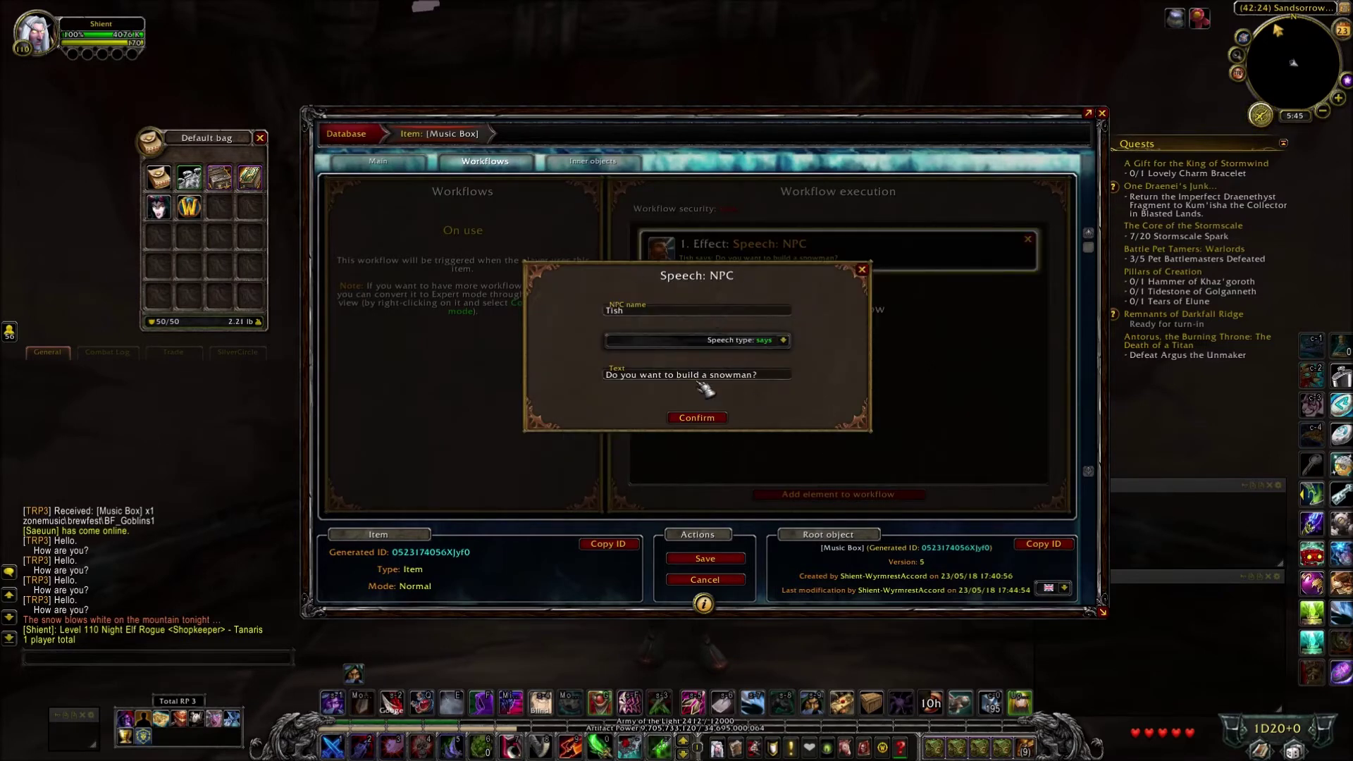
left_click(703, 419)
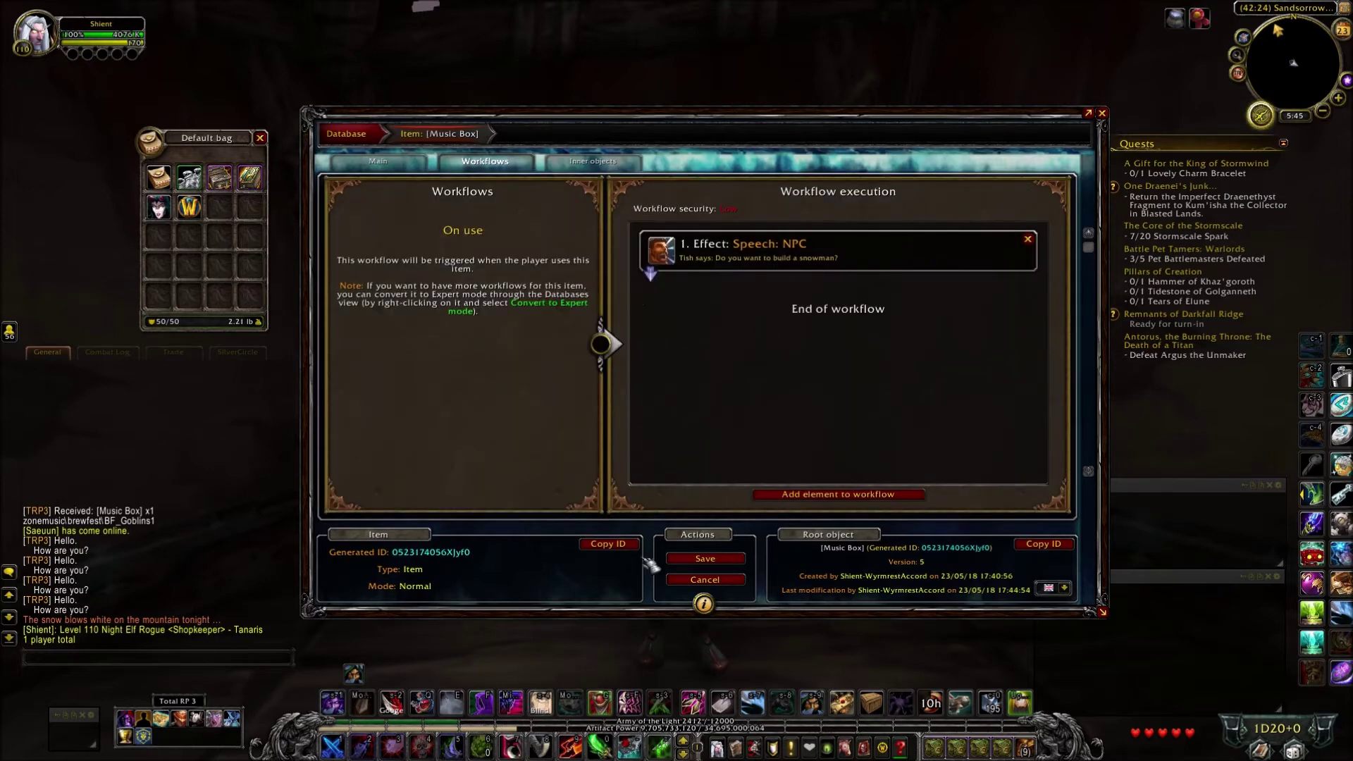
left_click(712, 559)
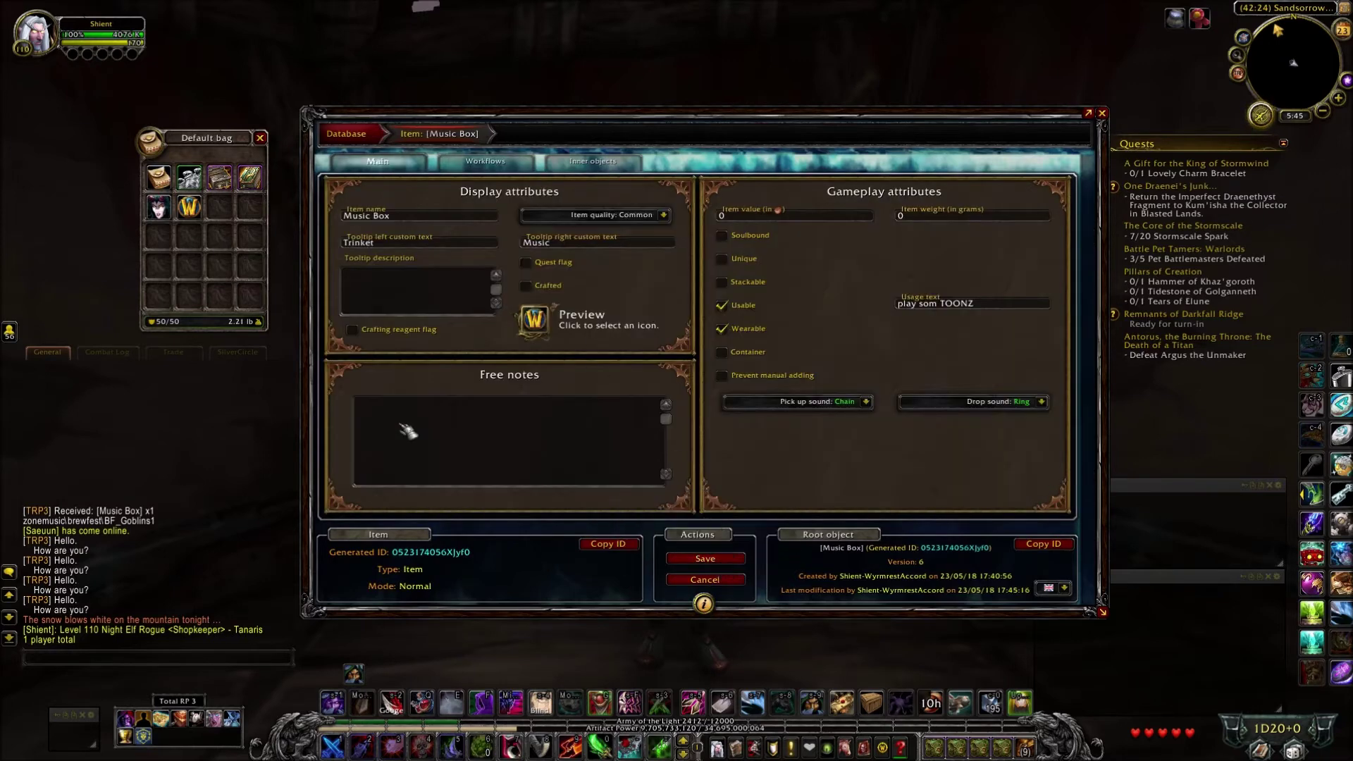
right_click(203, 215)
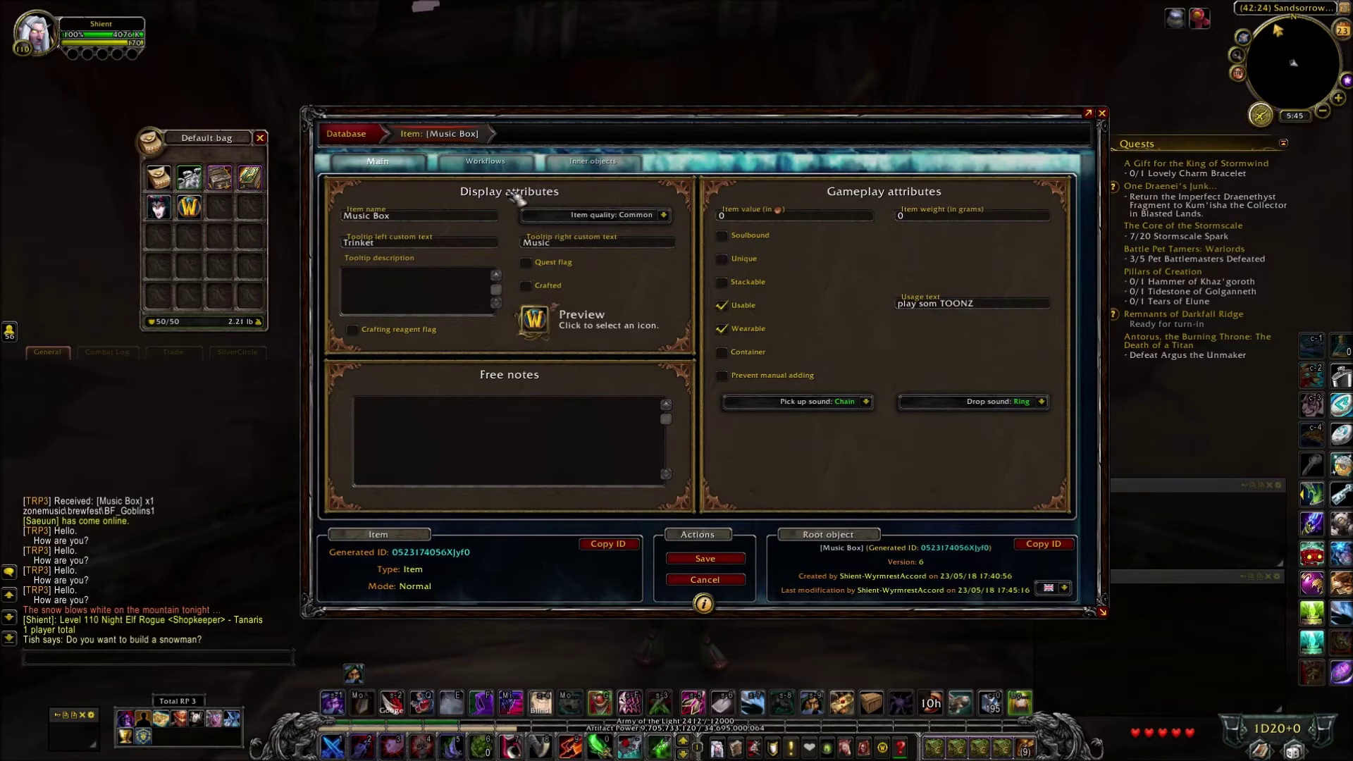
Step: Replace the Speech: NPC effect with a Roll dice effect using the default 1d100 roll, then save and test the item
left_click(485, 161)
mouse_move(1027, 237)
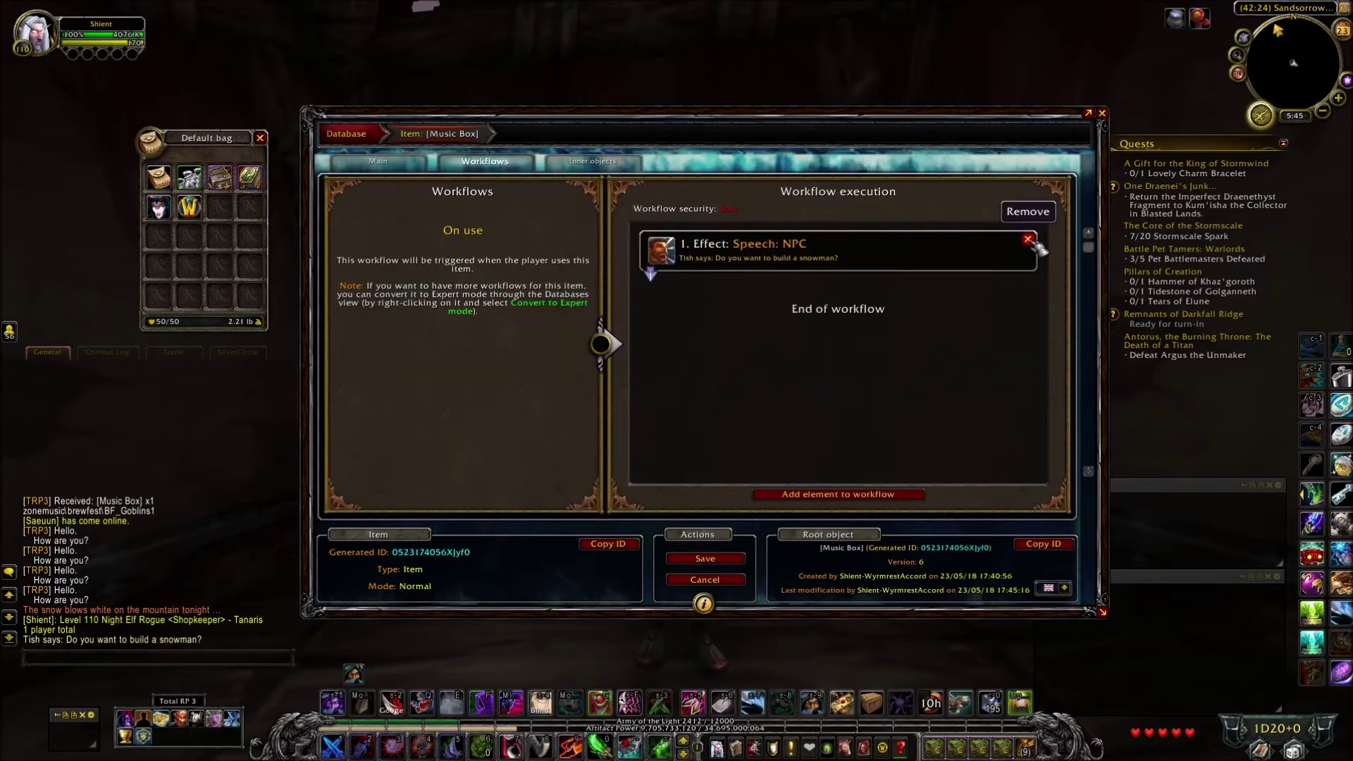
left_click(1028, 212)
left_click(818, 496)
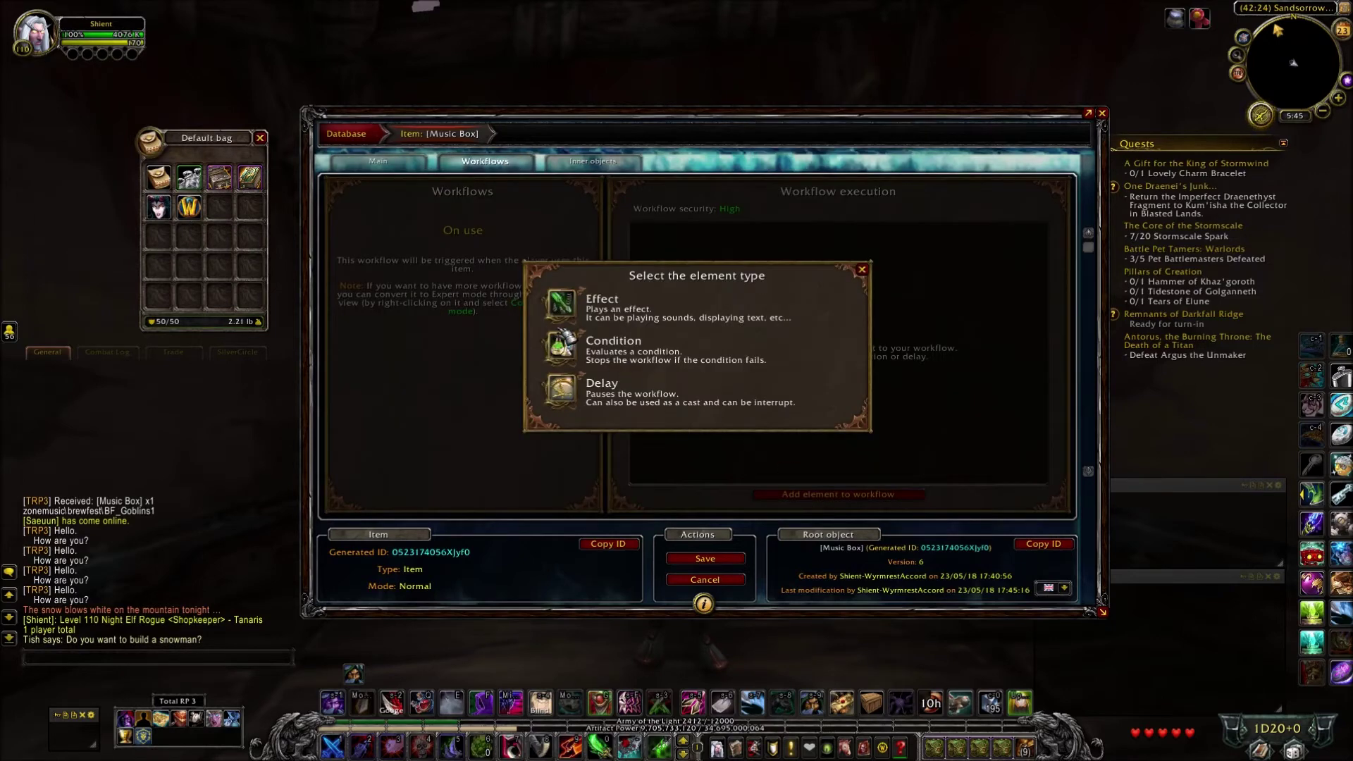
left_click(562, 305)
mouse_move(628, 355)
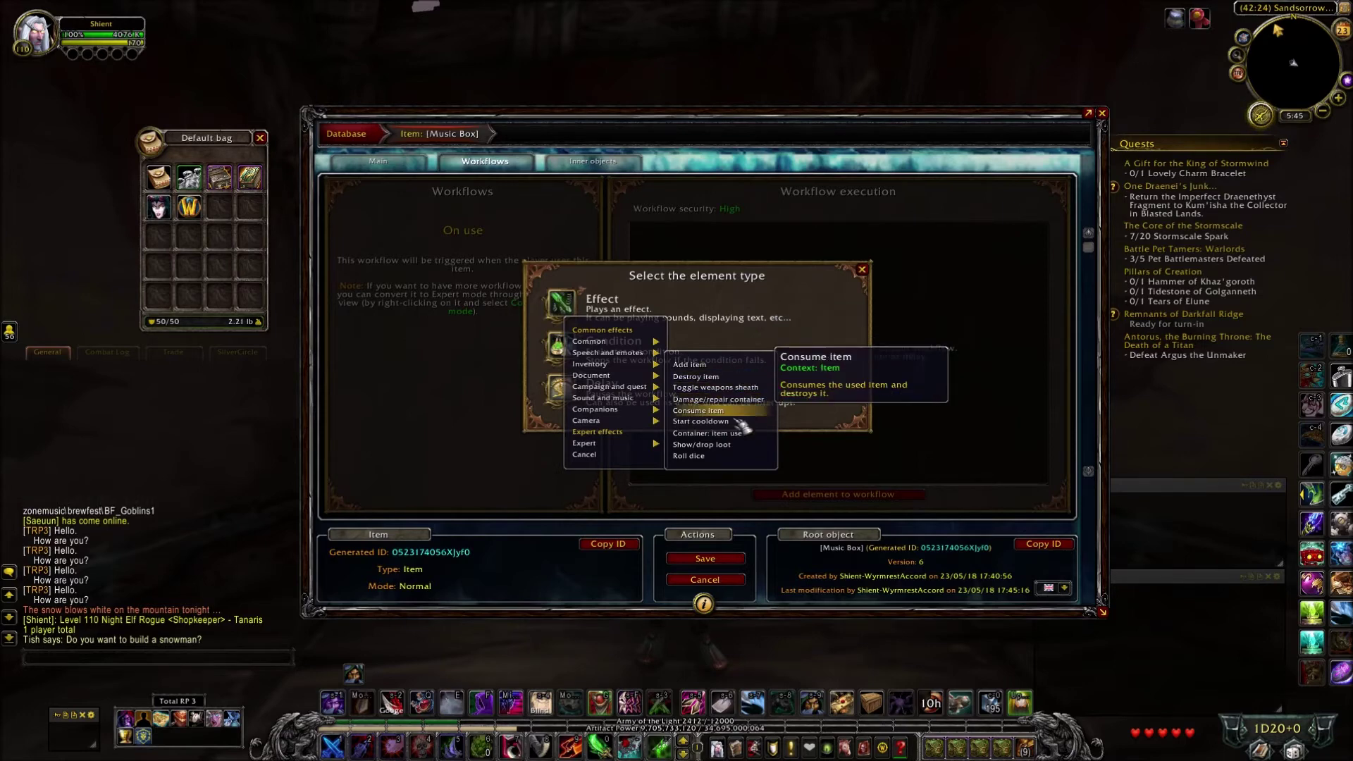
left_click(698, 456)
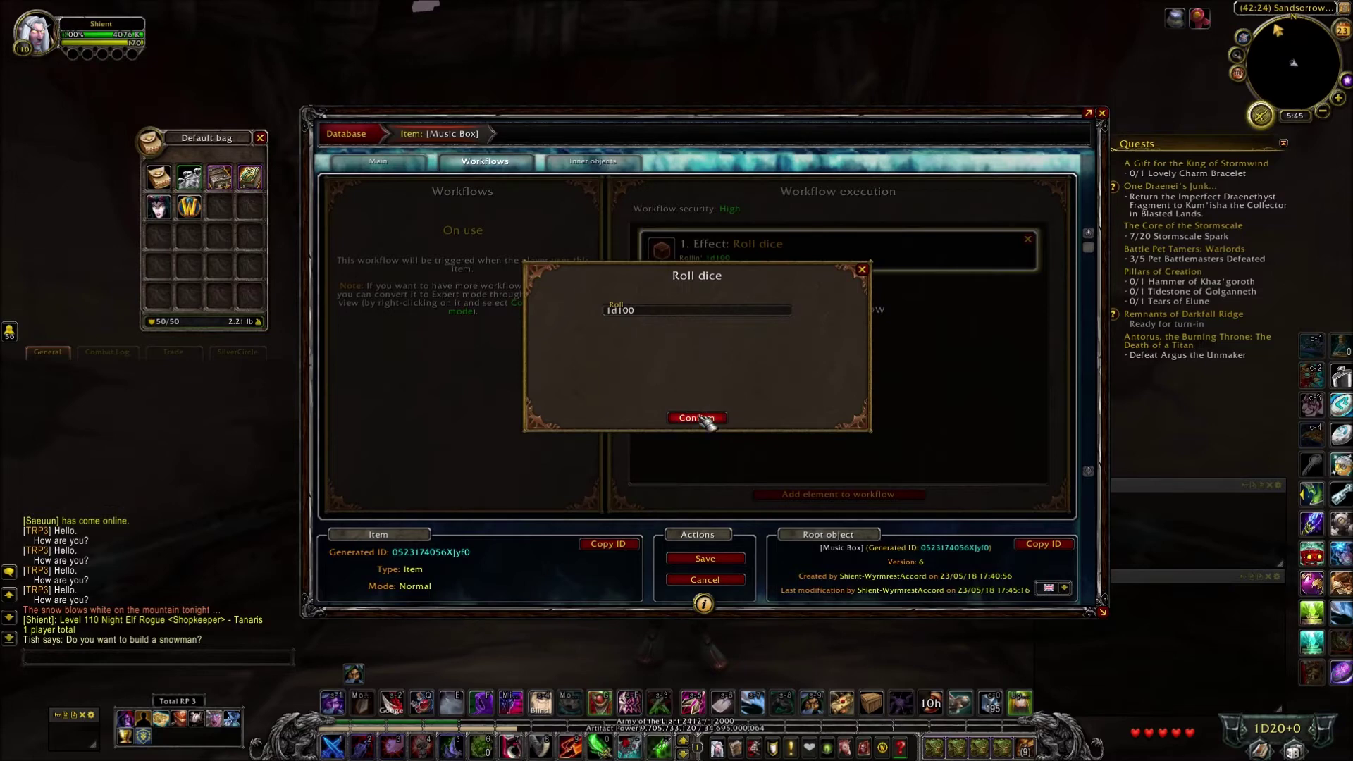
left_click(697, 417)
left_click(709, 559)
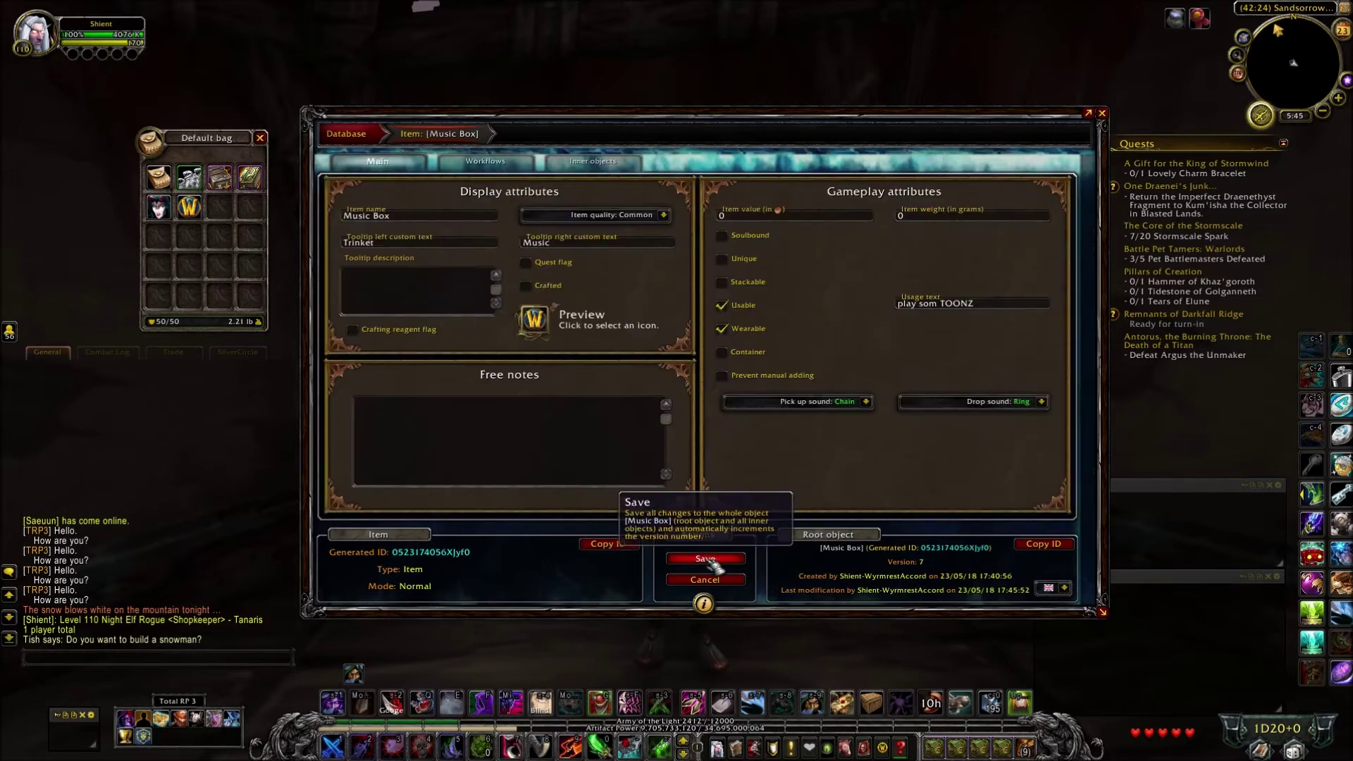
right_click(189, 207)
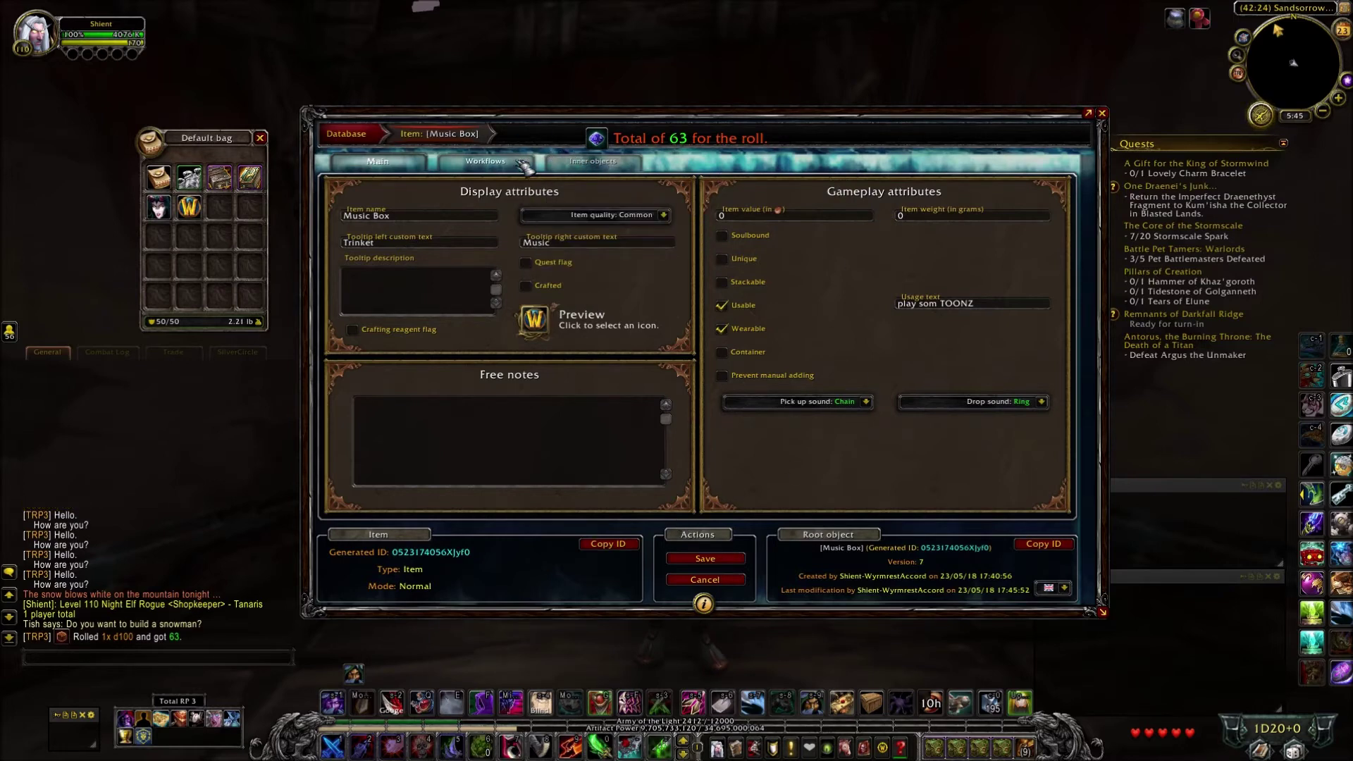
Step: Replace the Roll dice effect with a Play sound ID effect for sound 43569 in the SFX channel
left_click(486, 162)
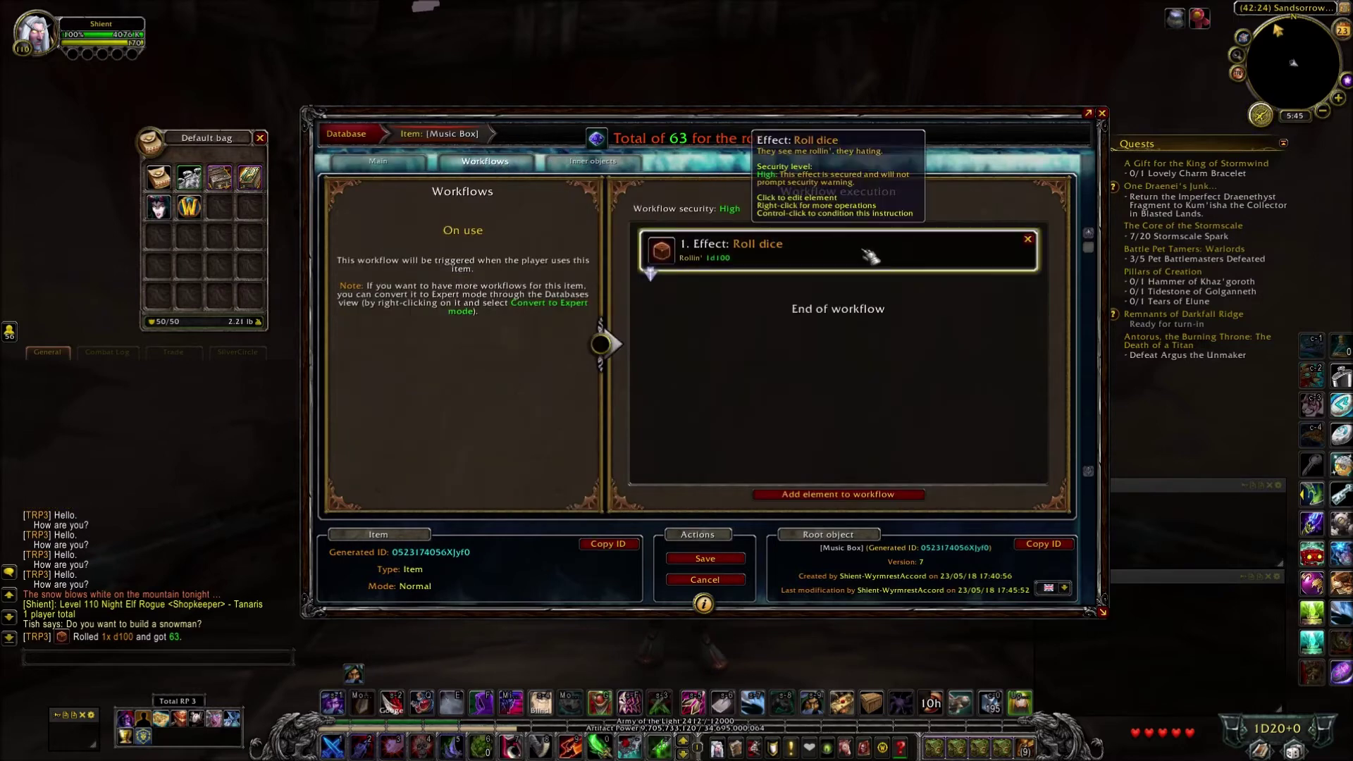
left_click(1028, 239)
left_click(838, 494)
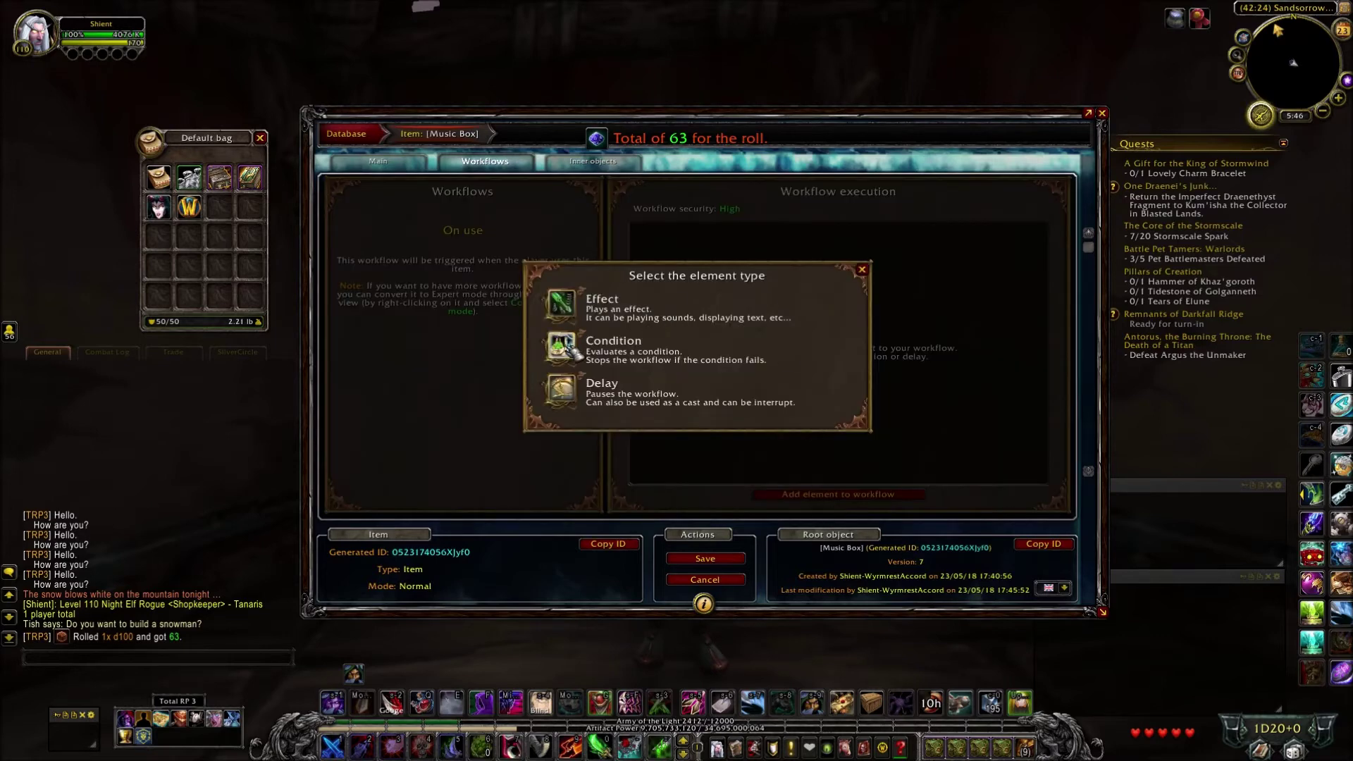
left_click(575, 312)
mouse_move(659, 393)
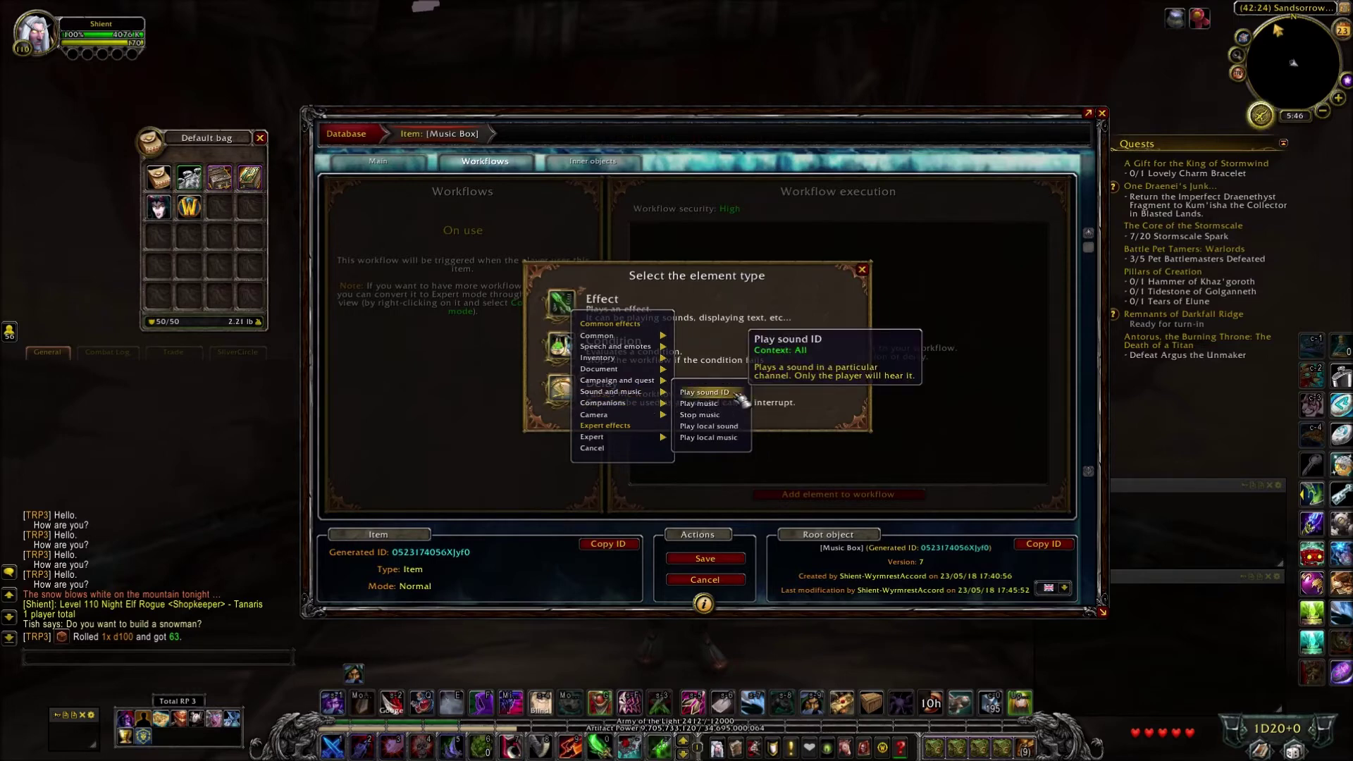
left_click(741, 399)
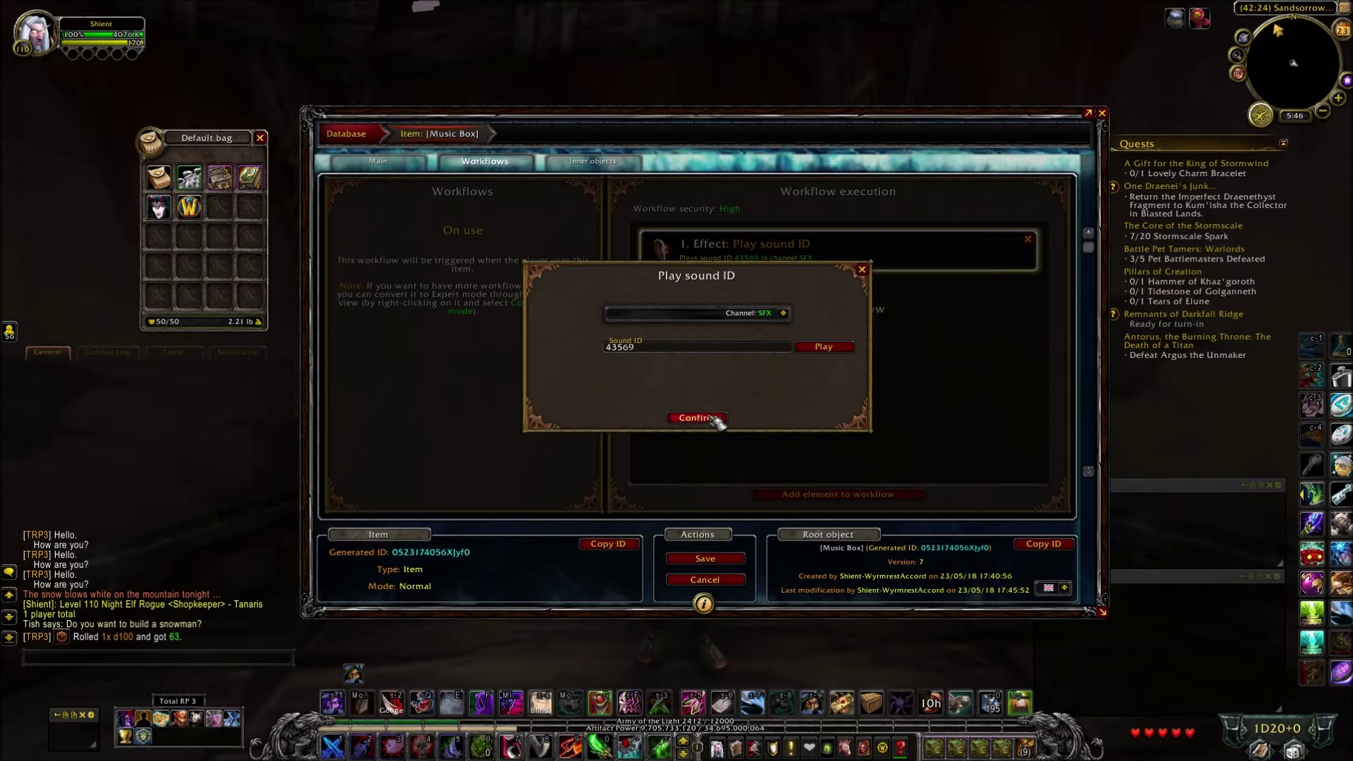
left_click(716, 421)
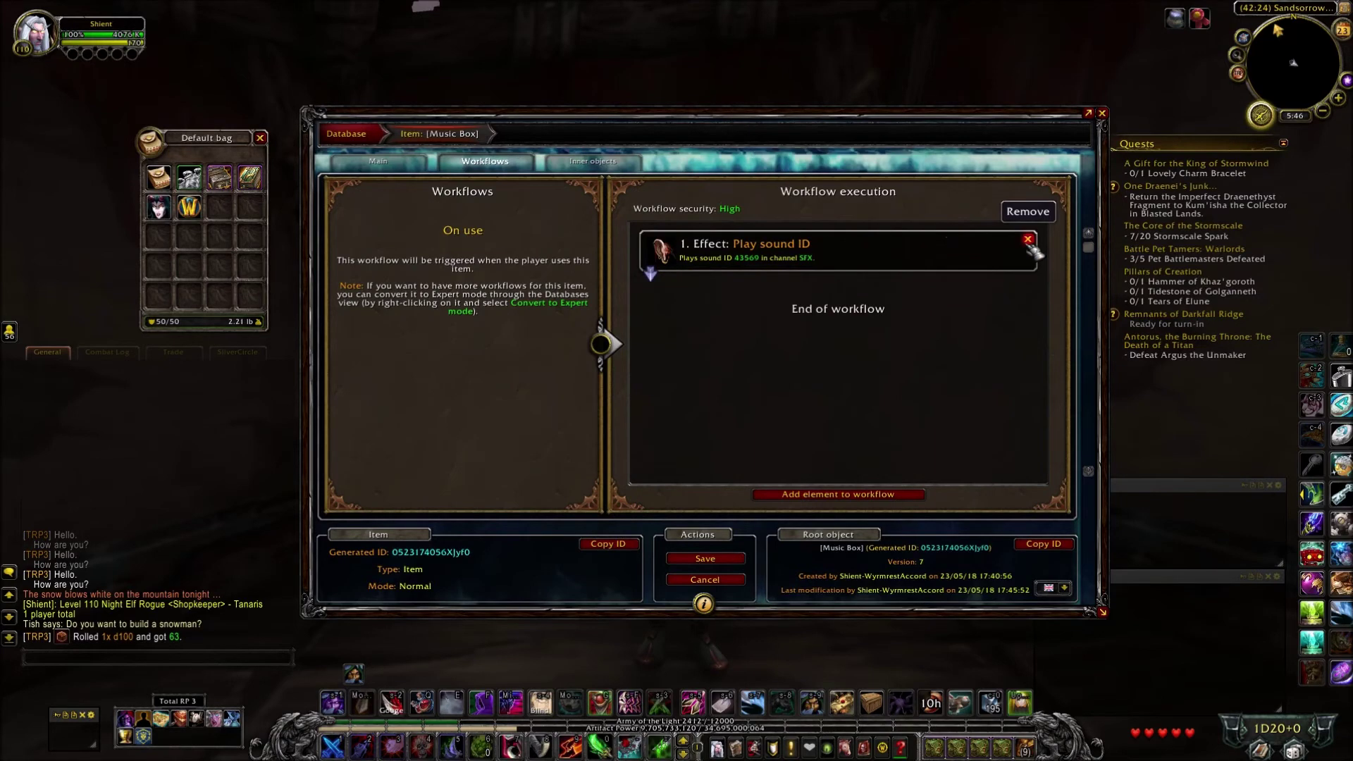
Step: Remove the Play sound ID effect and browse the available effect categories, including the Expert effects, without adding one
left_click(1027, 241)
left_click(821, 495)
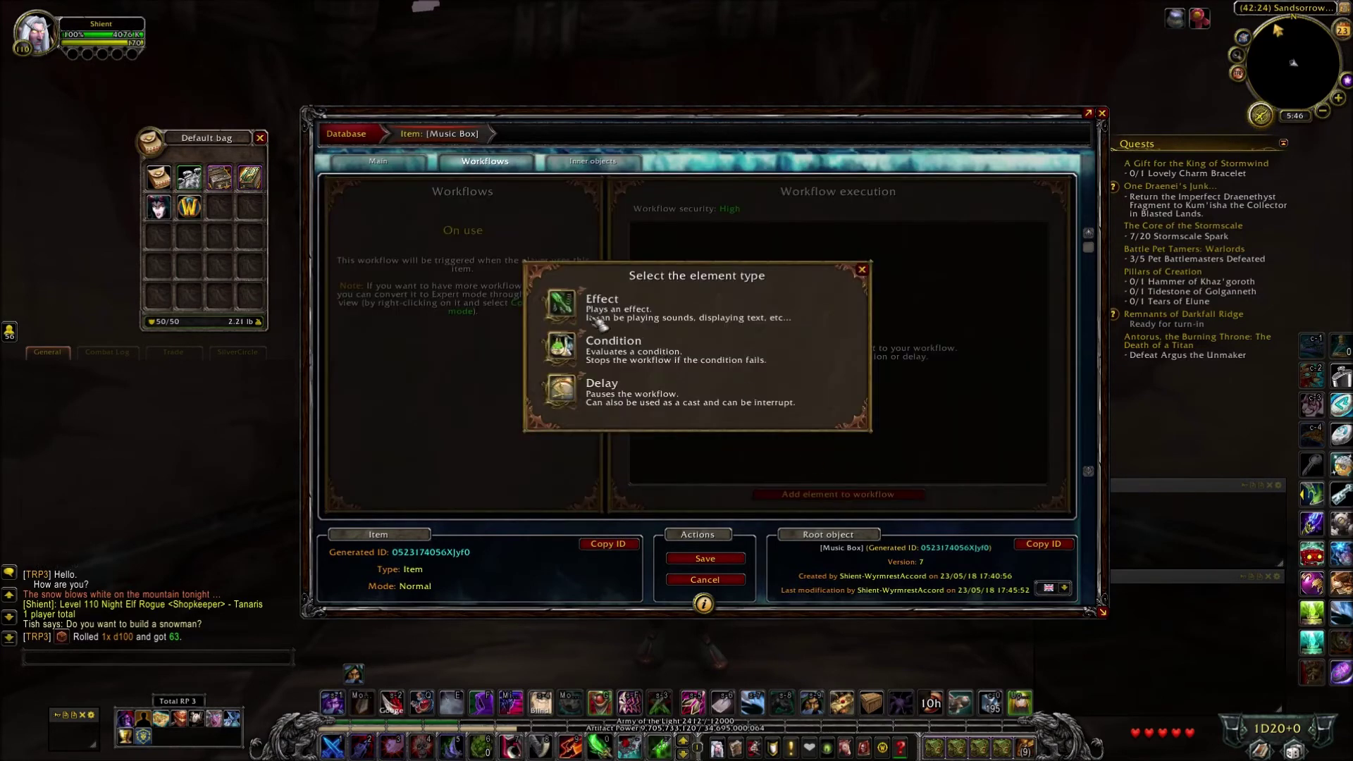
left_click(562, 304)
mouse_move(614, 388)
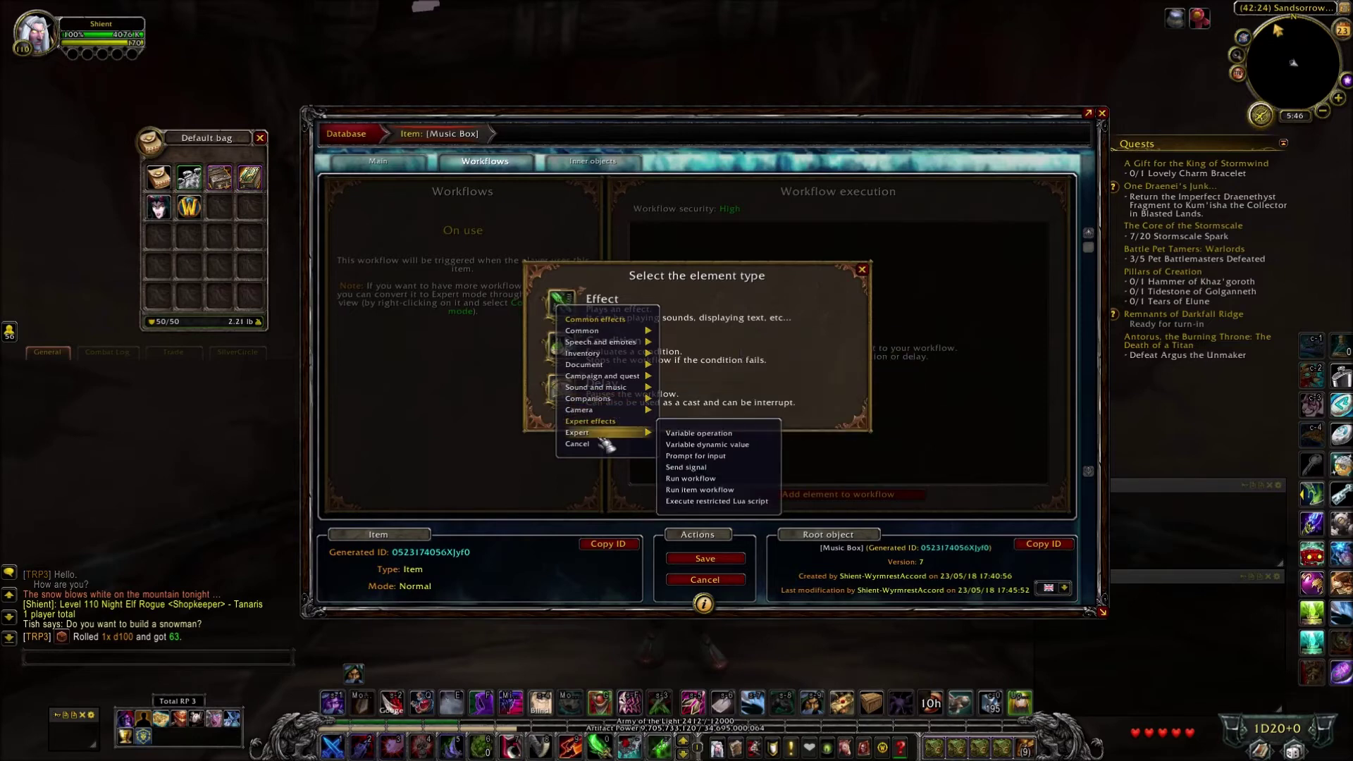
left_click(624, 450)
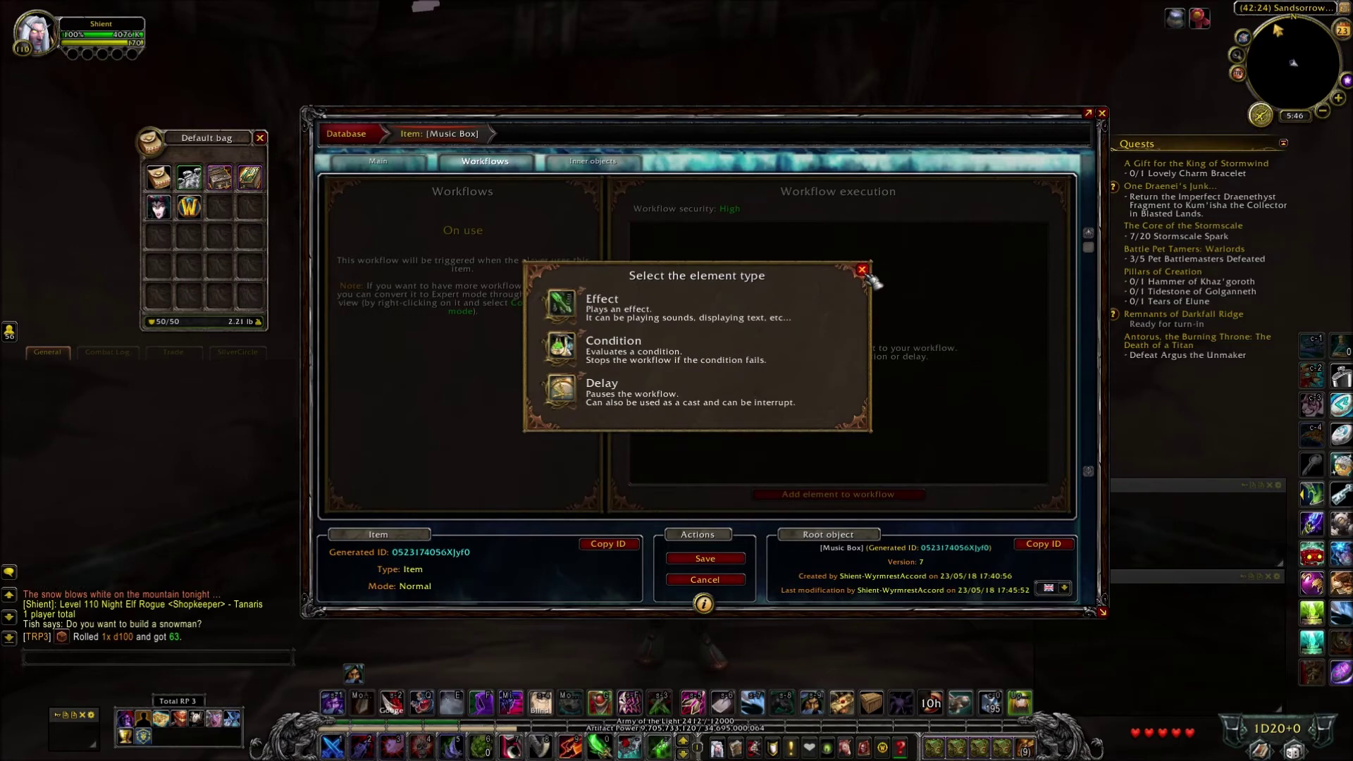
Step: Add a Condition element to view its default target-name test in the condition editor, then remove it from the workflow
left_click(568, 350)
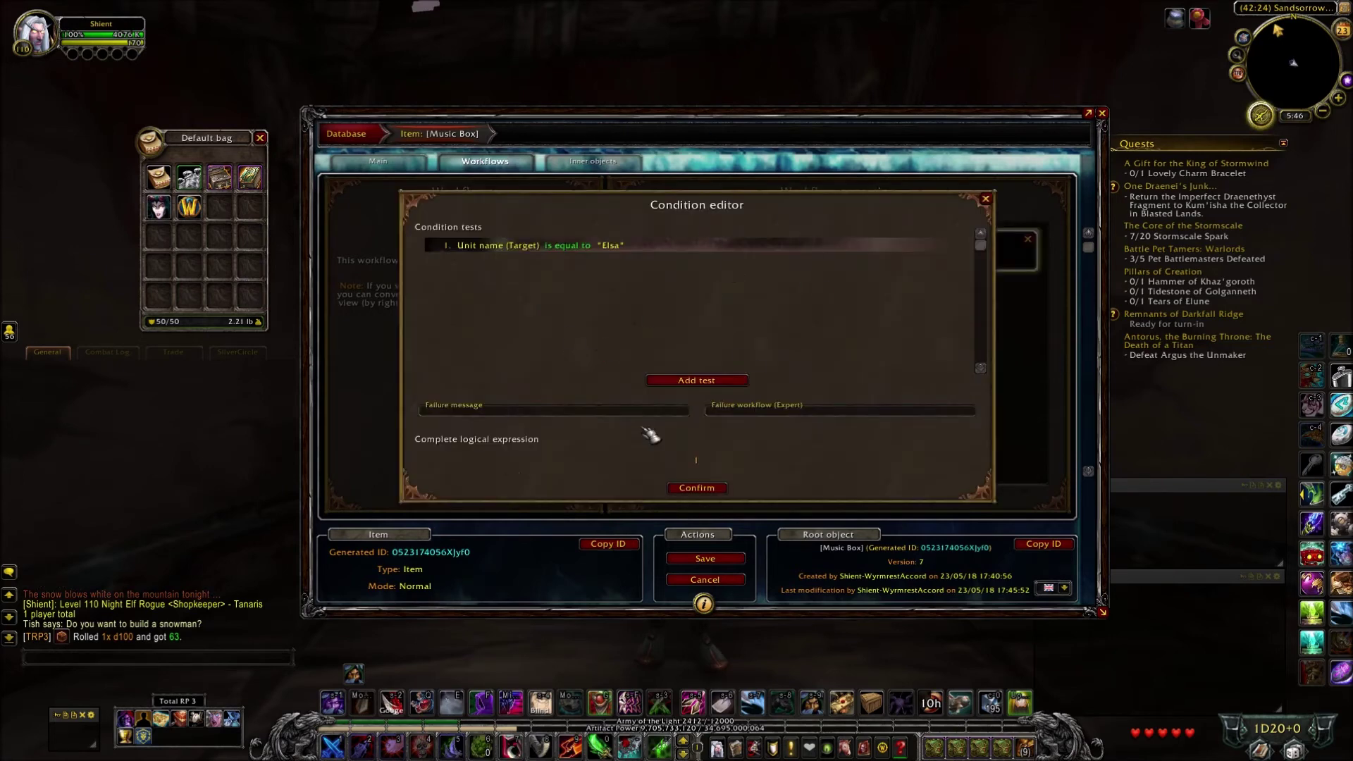
left_click(986, 201)
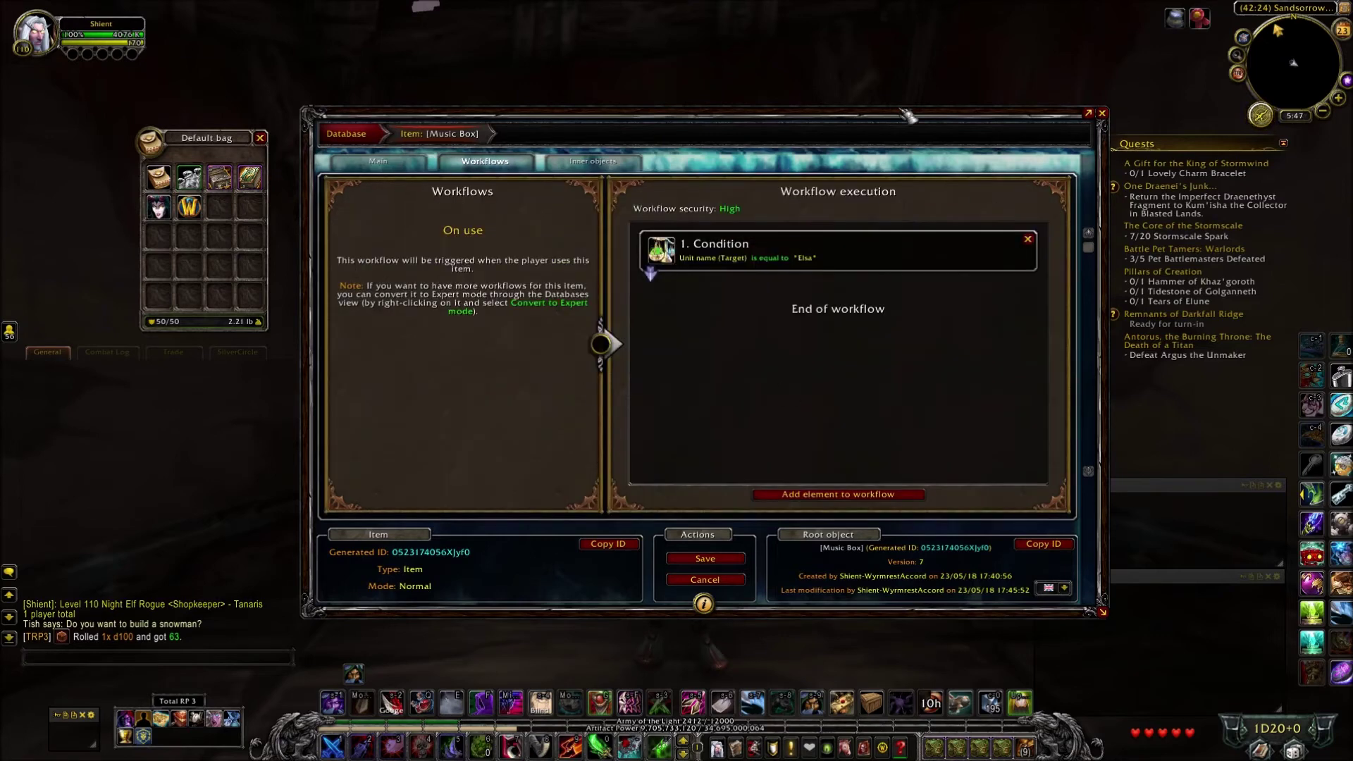
left_click(1028, 240)
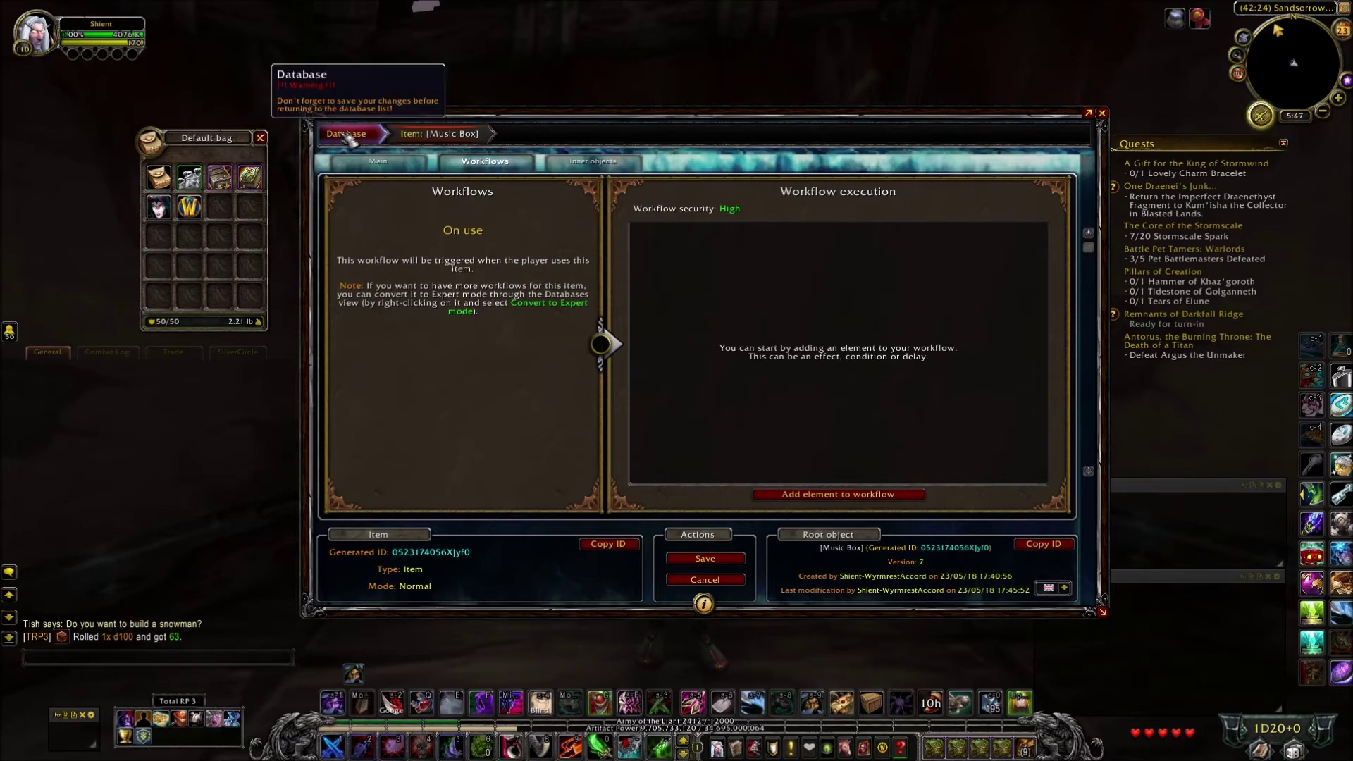
Step: Save the Music Box with its emptied workflow and create a new item in the database from the Document item template
left_click(705, 559)
left_click(373, 161)
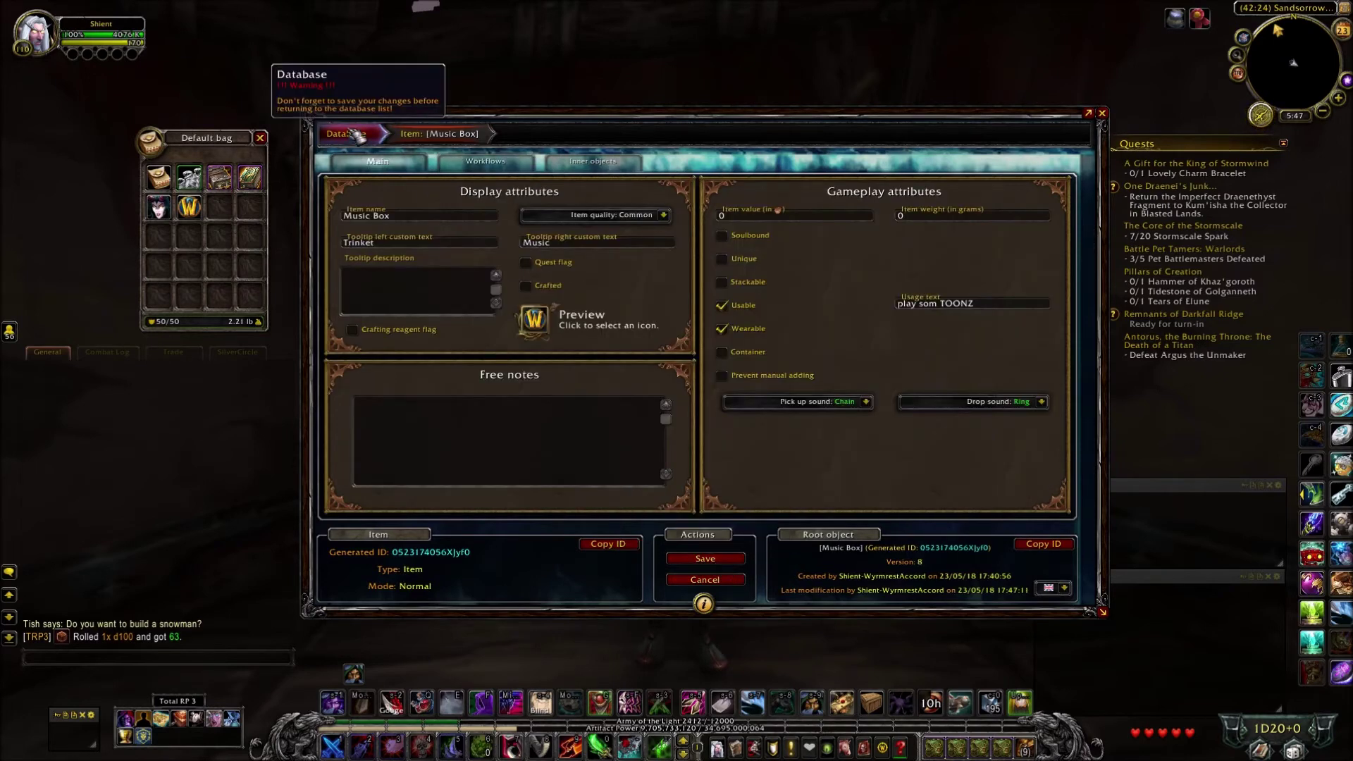
left_click(356, 135)
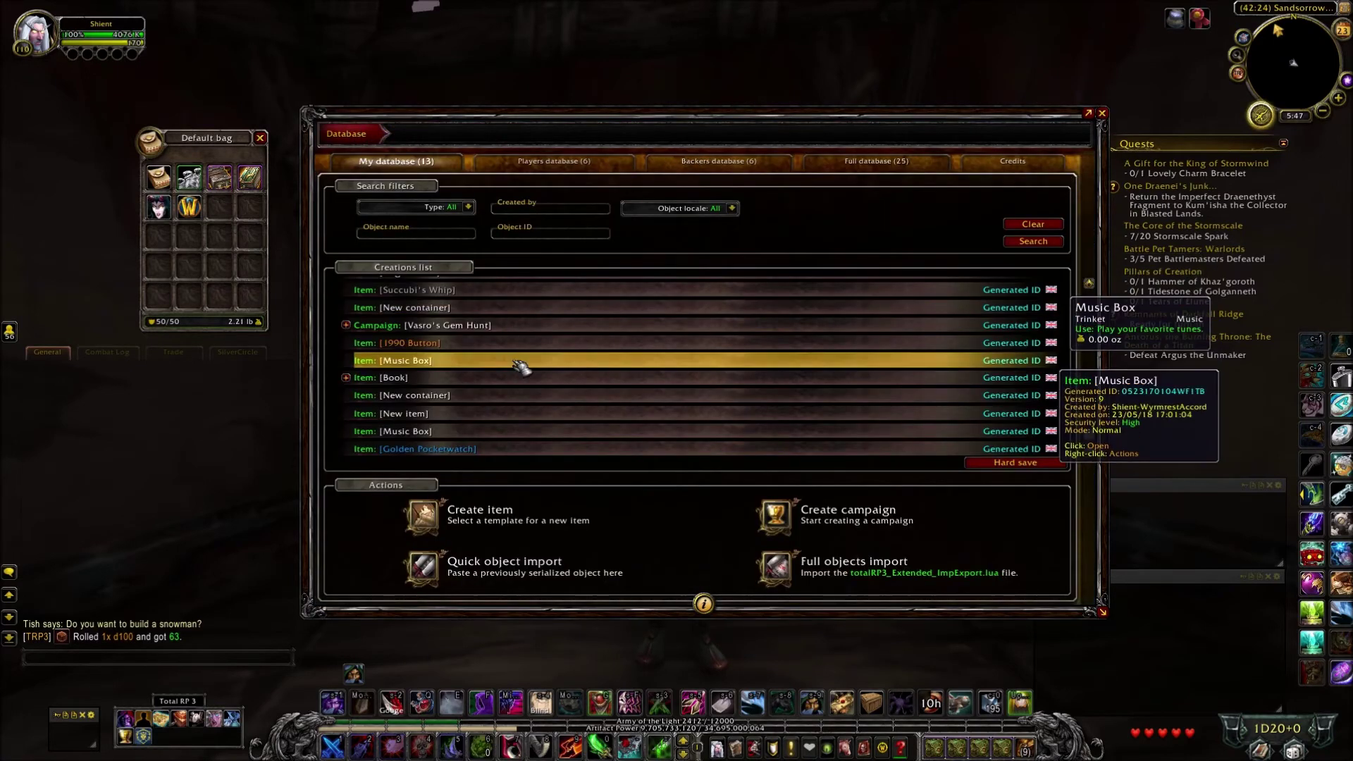
left_click(422, 530)
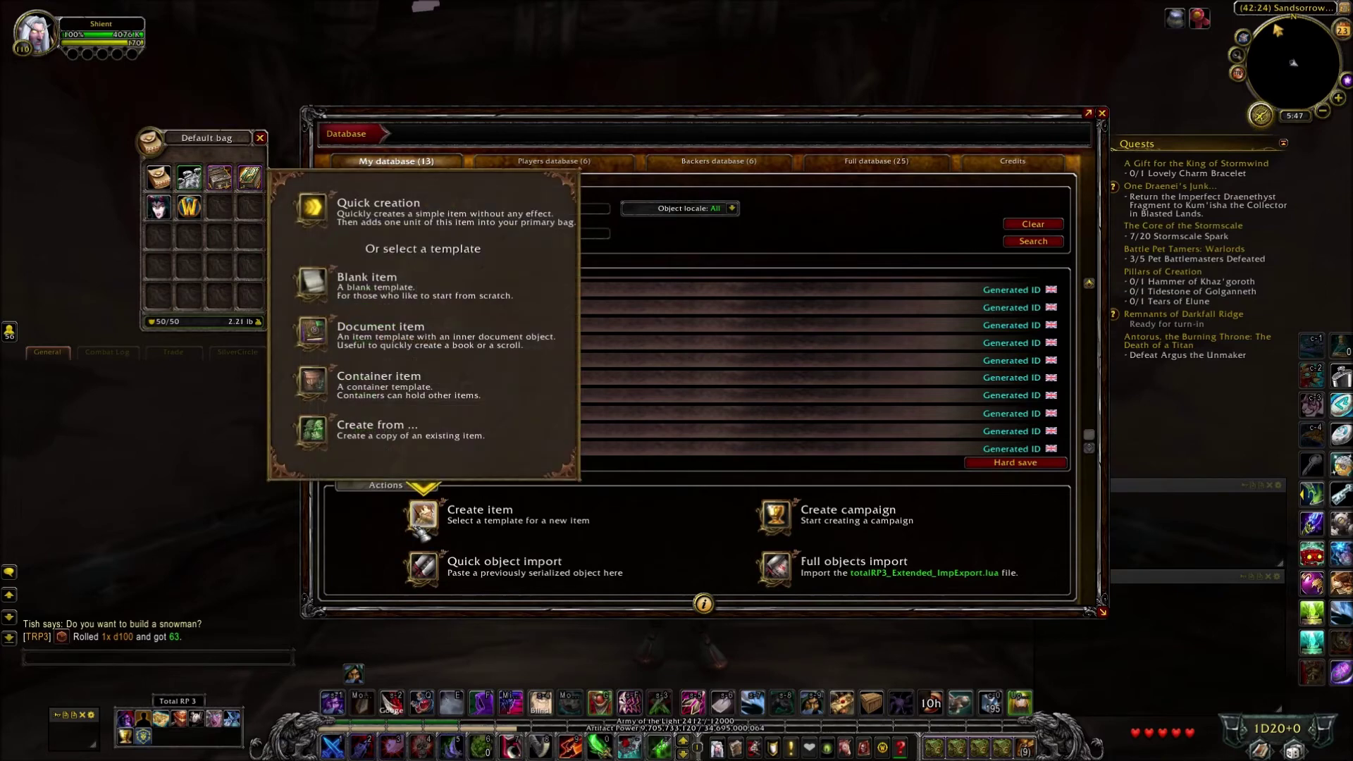
left_click(324, 341)
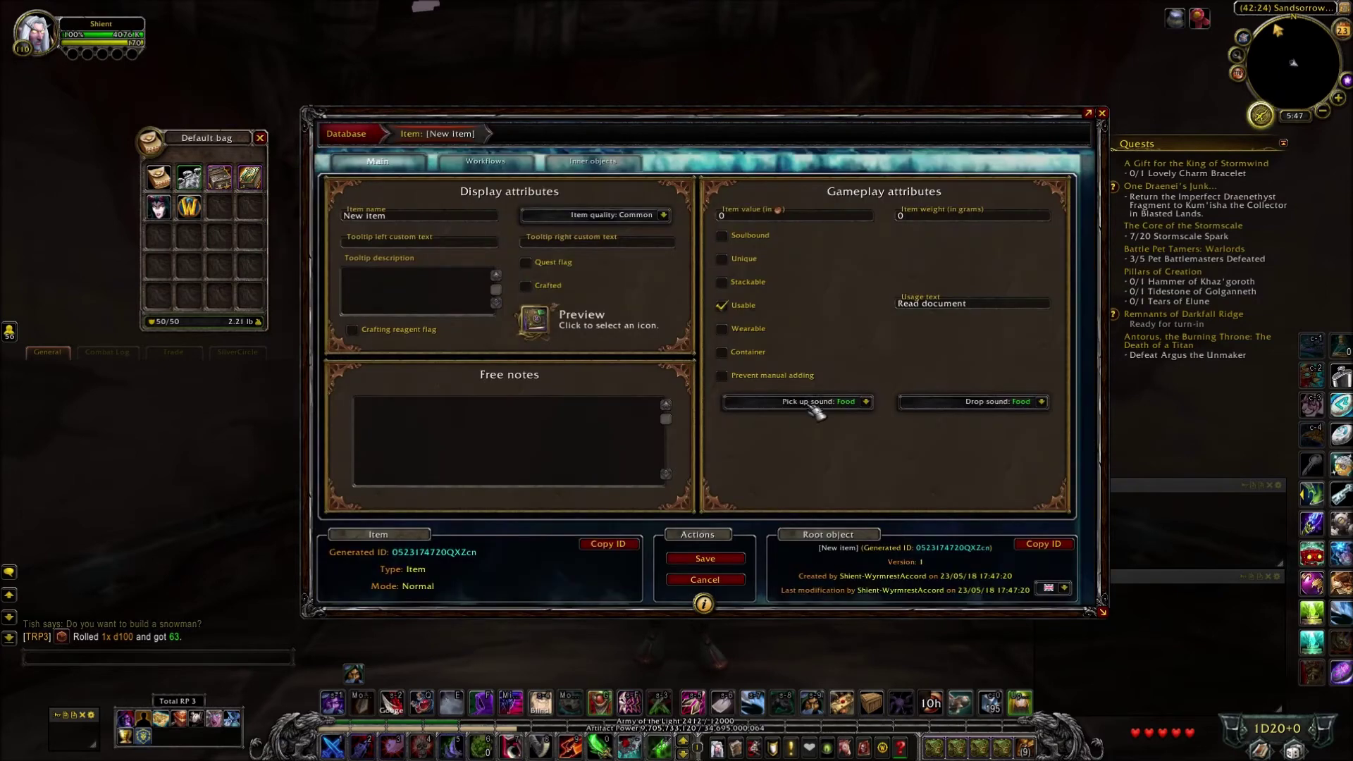
Step: Name the item "bOok", set its left and right tooltip texts to "how to dummy" and "by me :) (for mom)", and make it wearable
left_click(427, 218)
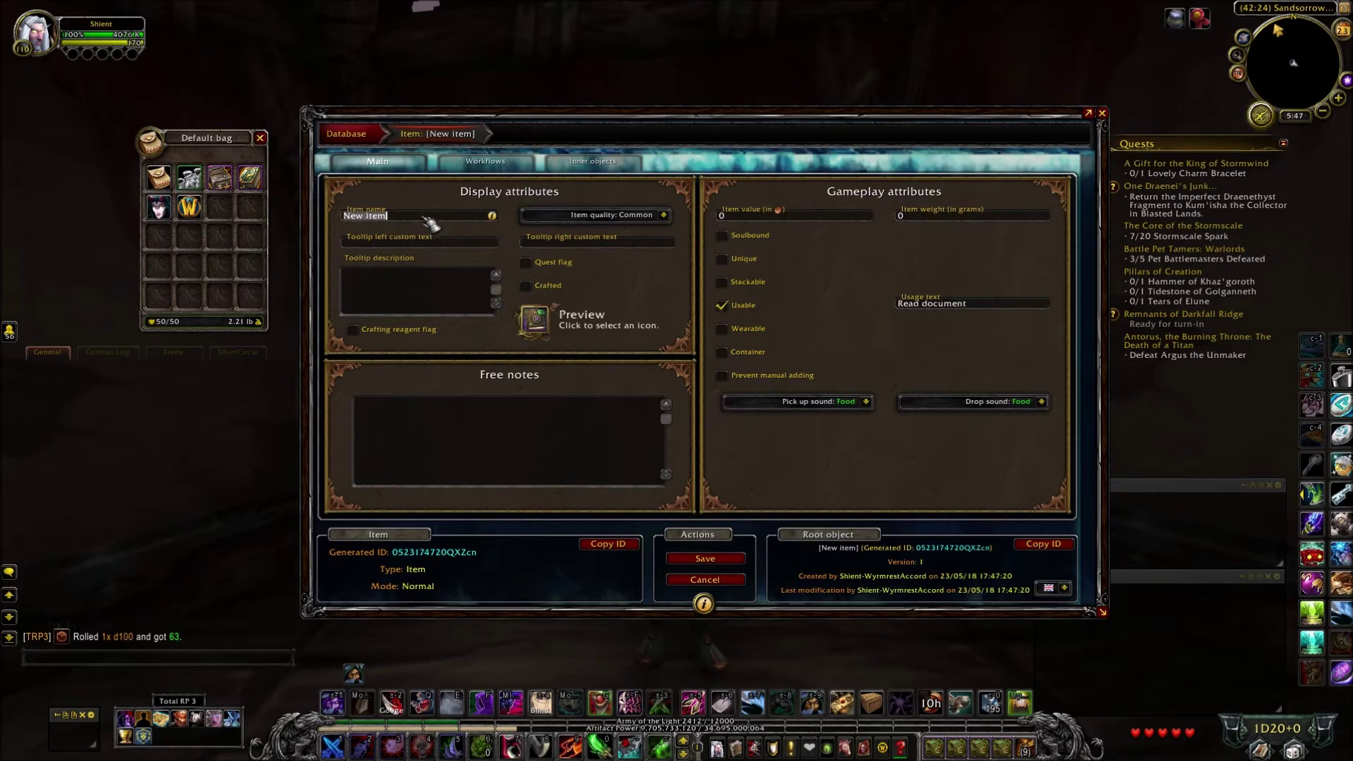
type("bOok")
left_click(438, 244)
type("how to dummy")
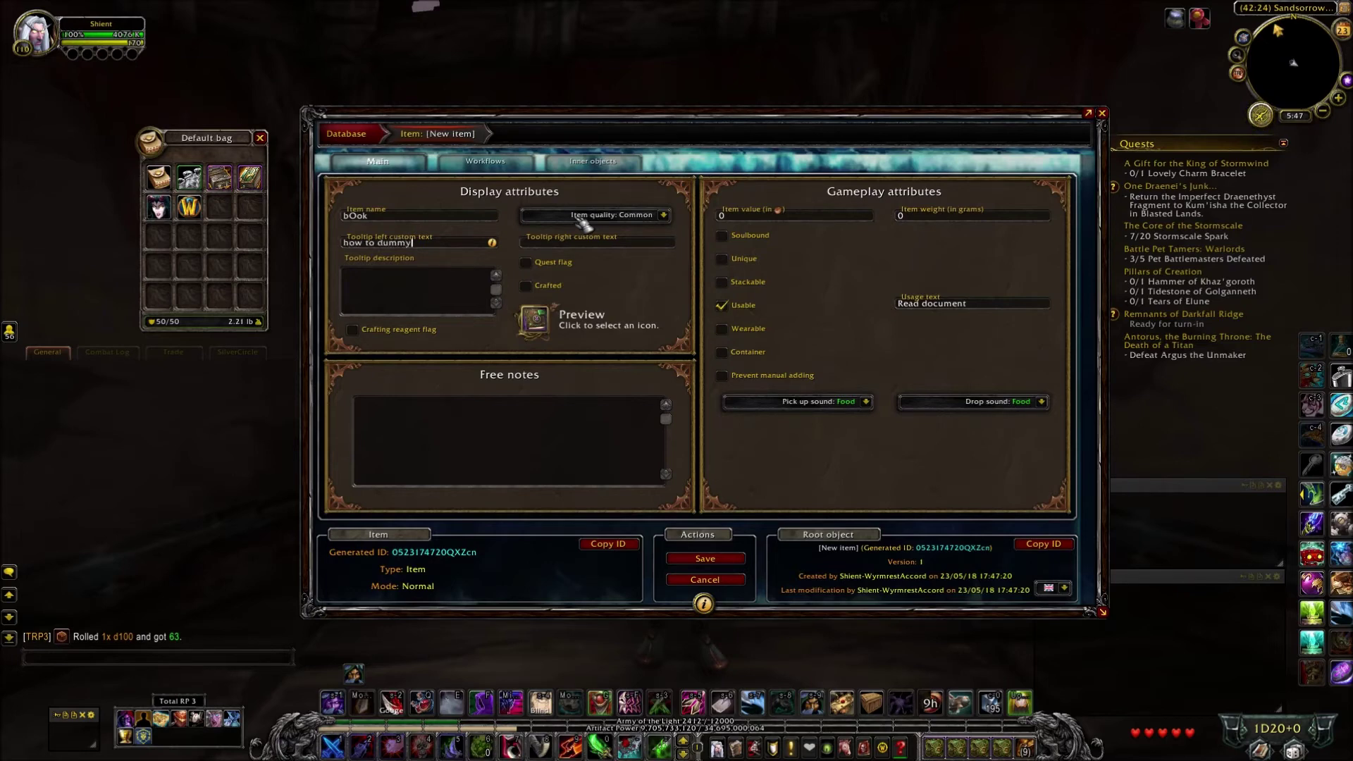
left_click(542, 242)
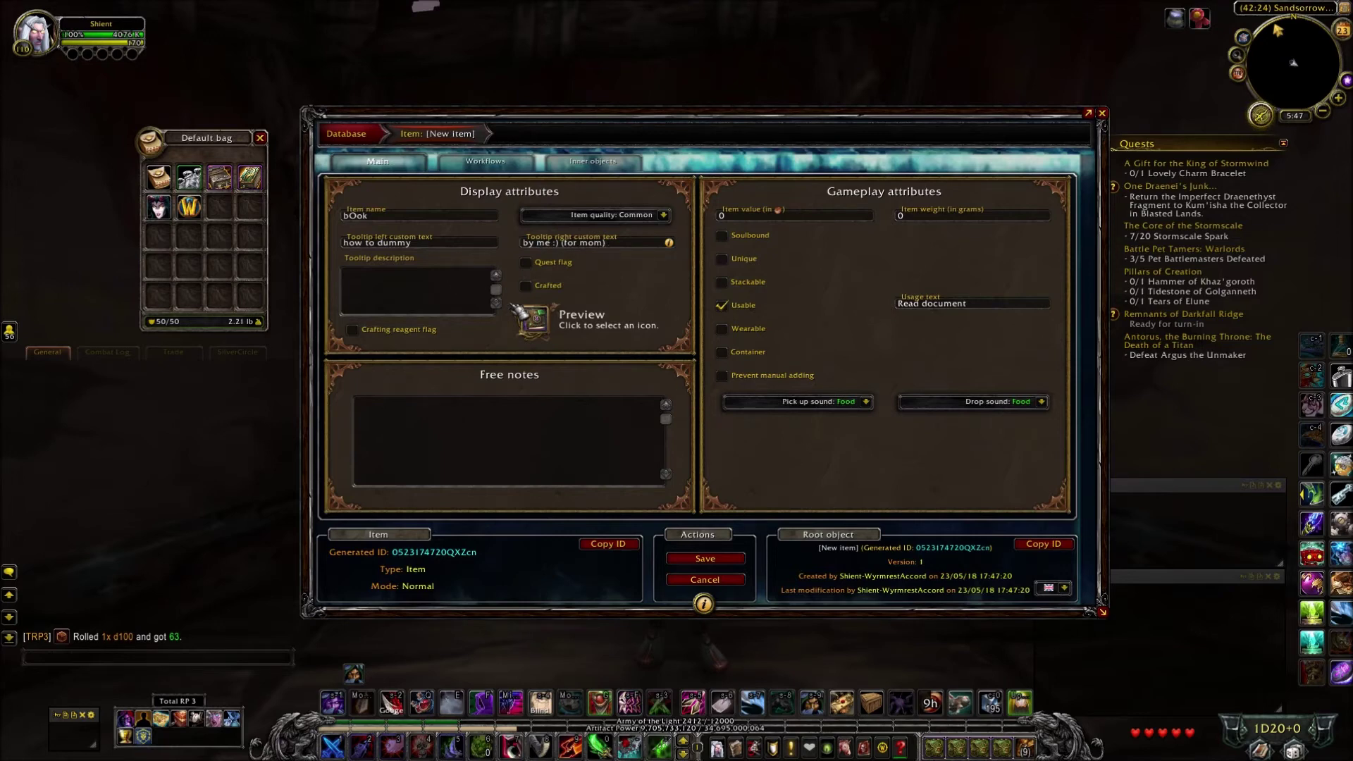
mouse_move(525, 317)
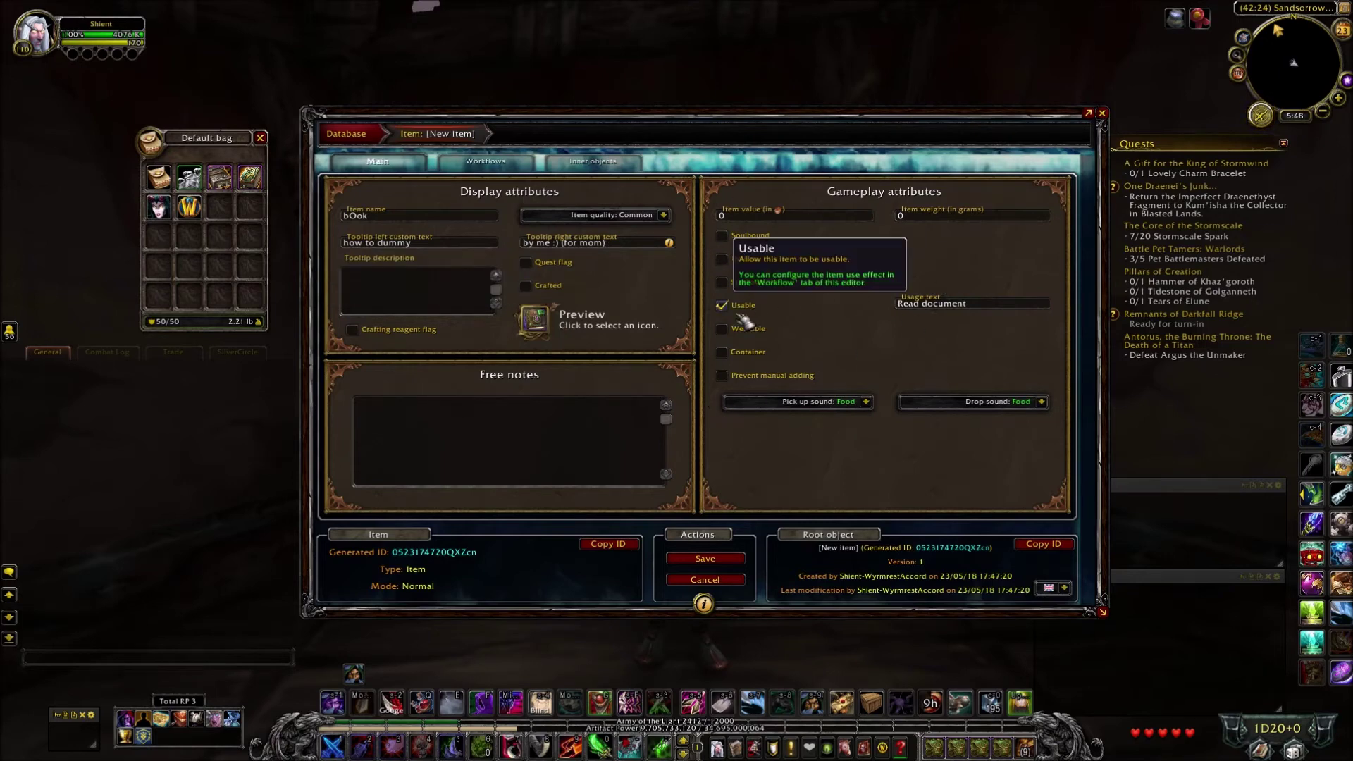
left_click(759, 333)
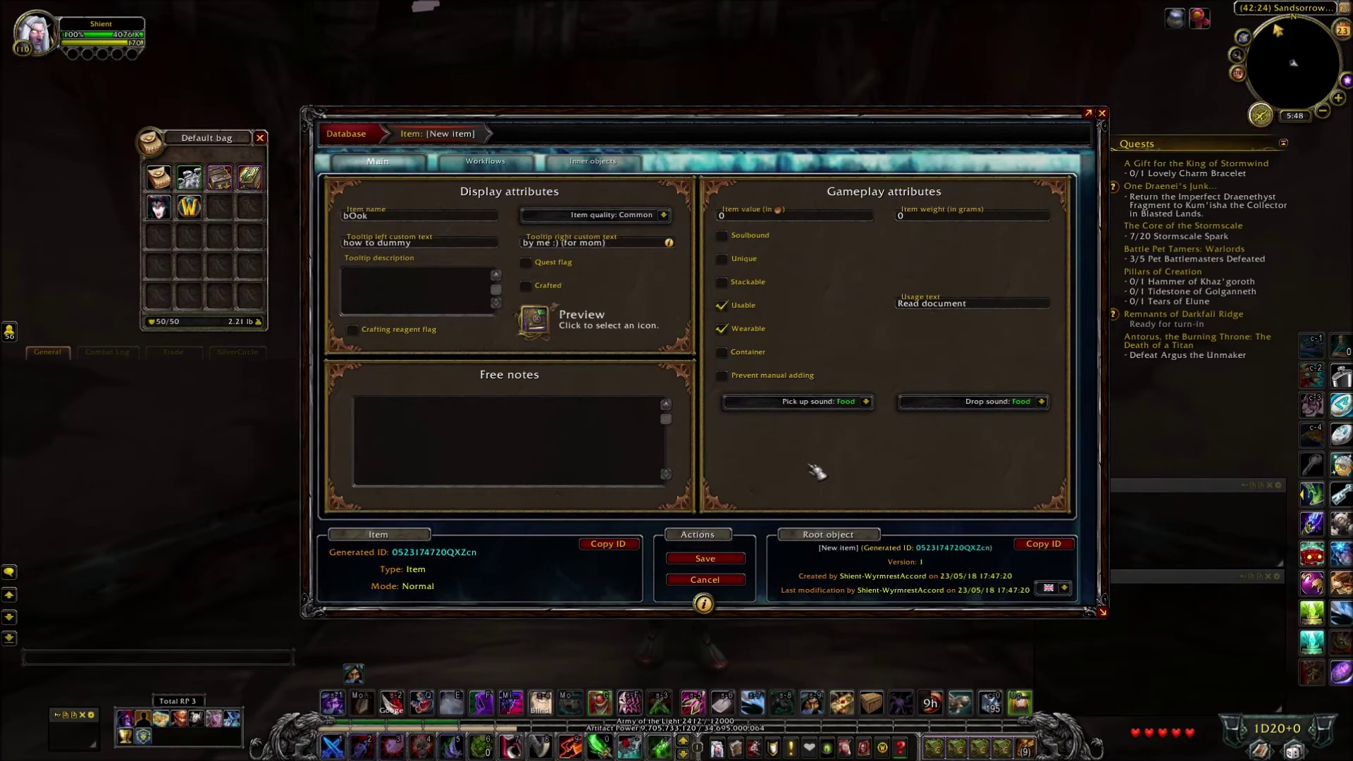
Step: Check the new item's on-use workflow and its list of inner objects
left_click(520, 163)
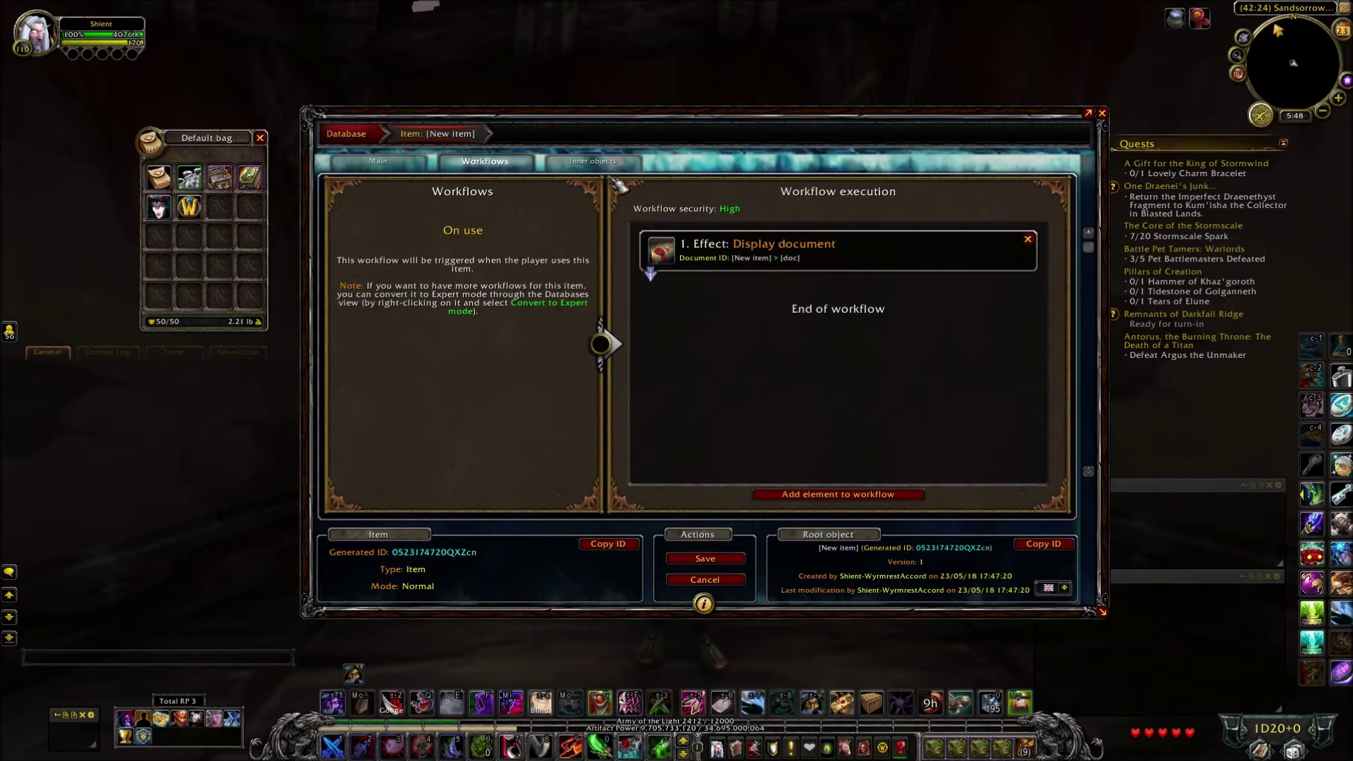
left_click(592, 162)
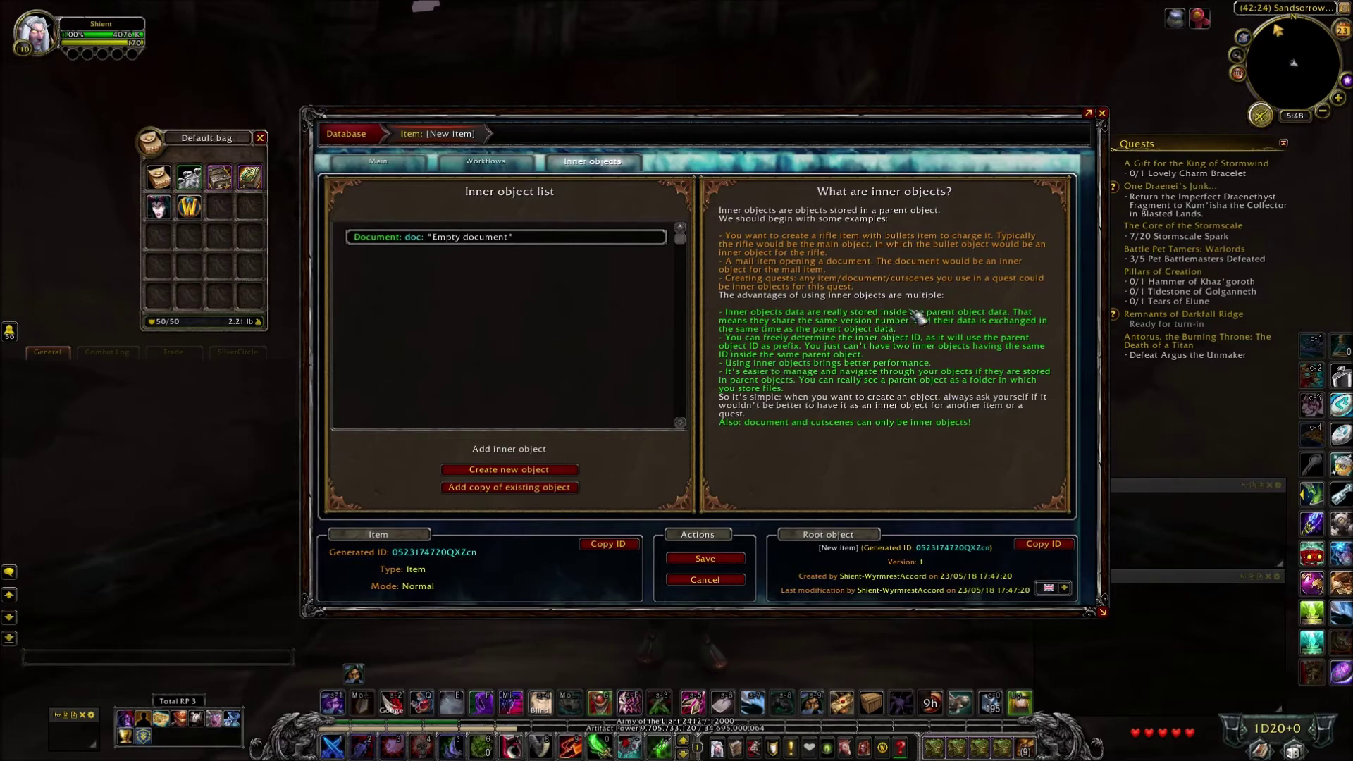
Step: Open the book's inner document and write on page 1 "hello this is how i type to my friendss and I think they respect me a good deal because of it."
left_click(522, 238)
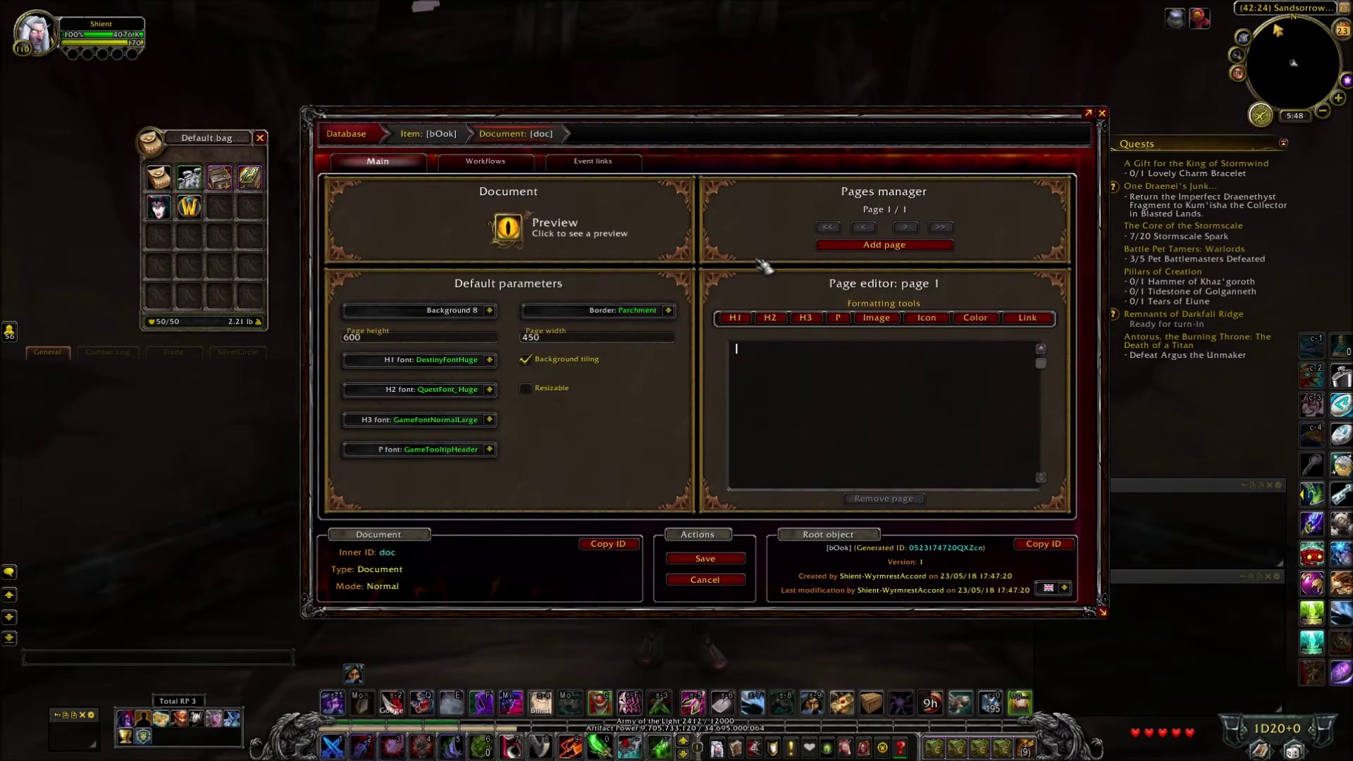
left_click(828, 413)
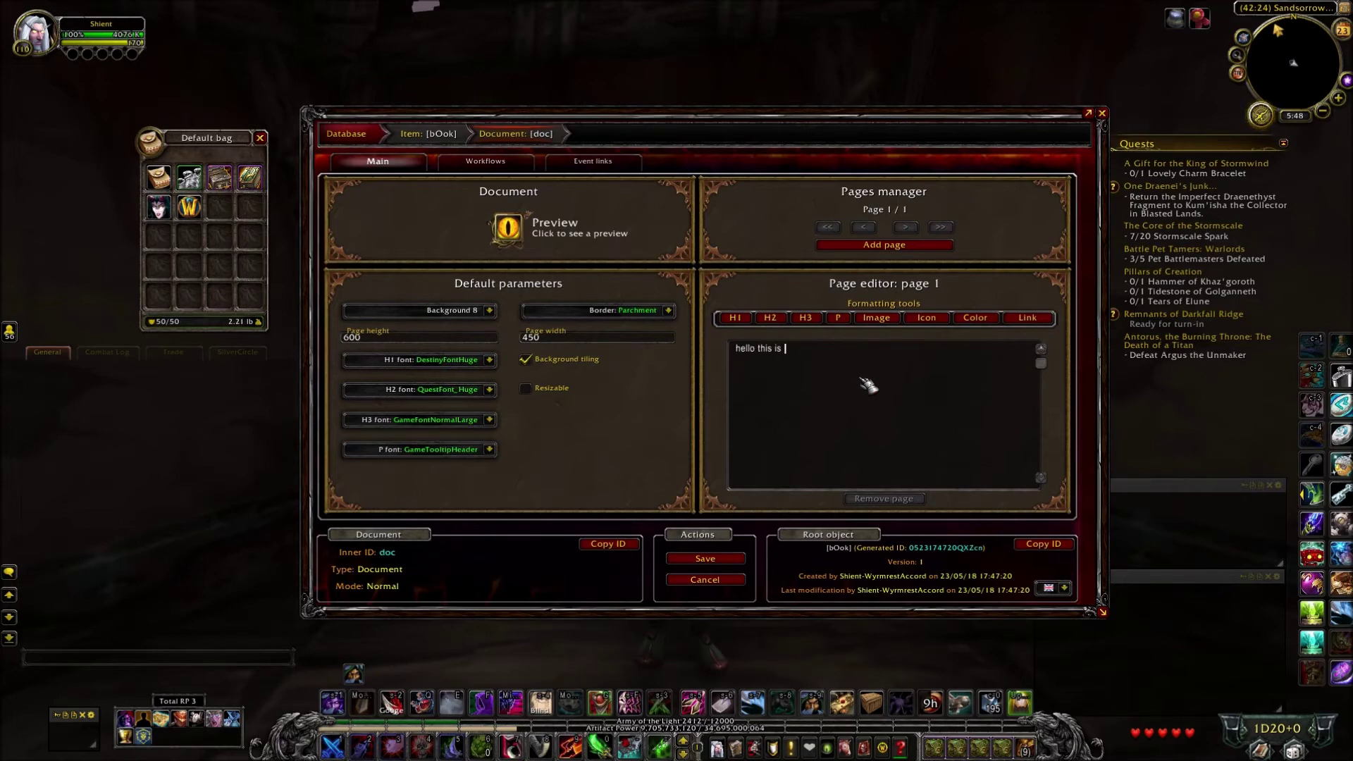
type("my friendss and I think they respect me a good")
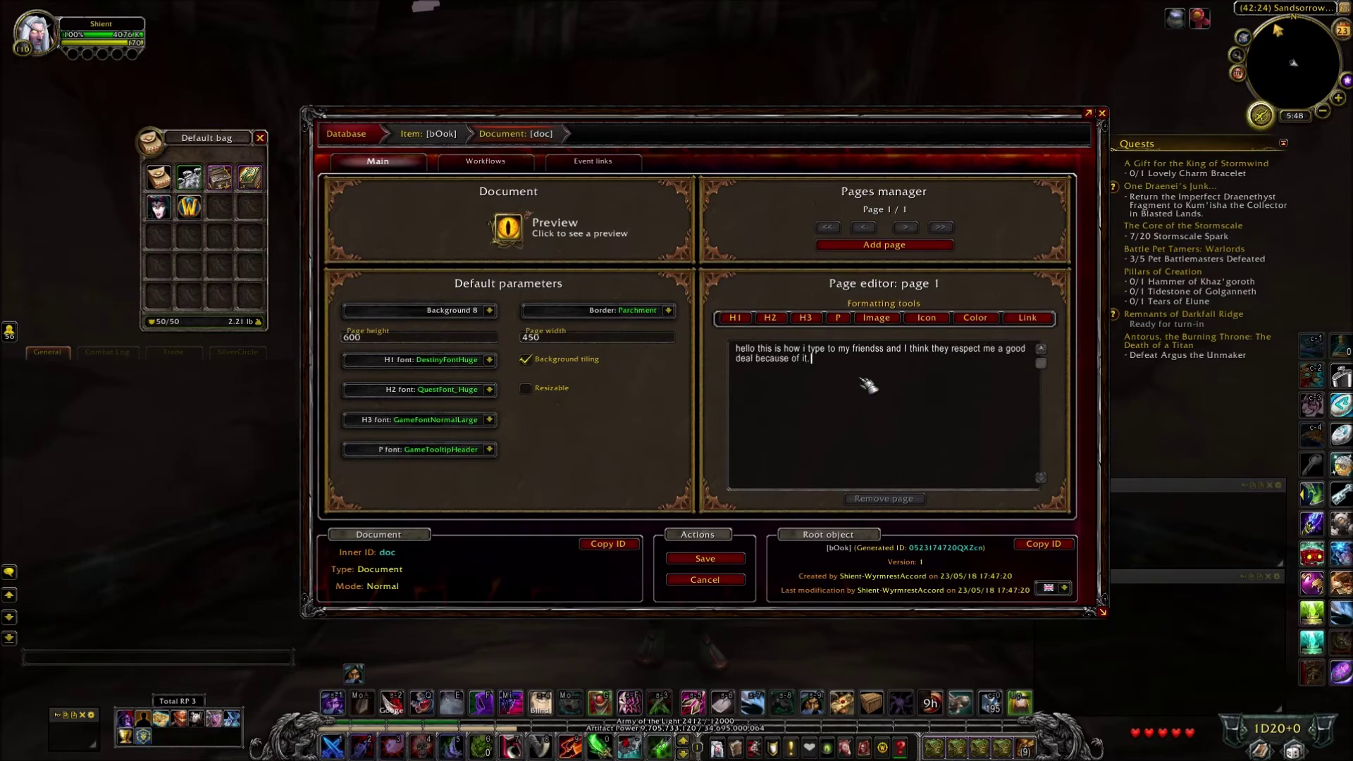
Step: Add three more pages to the document and return to page 1
left_click(876, 245)
left_click(877, 245)
left_click(874, 245)
left_click(862, 227)
left_click(863, 227)
left_click(862, 227)
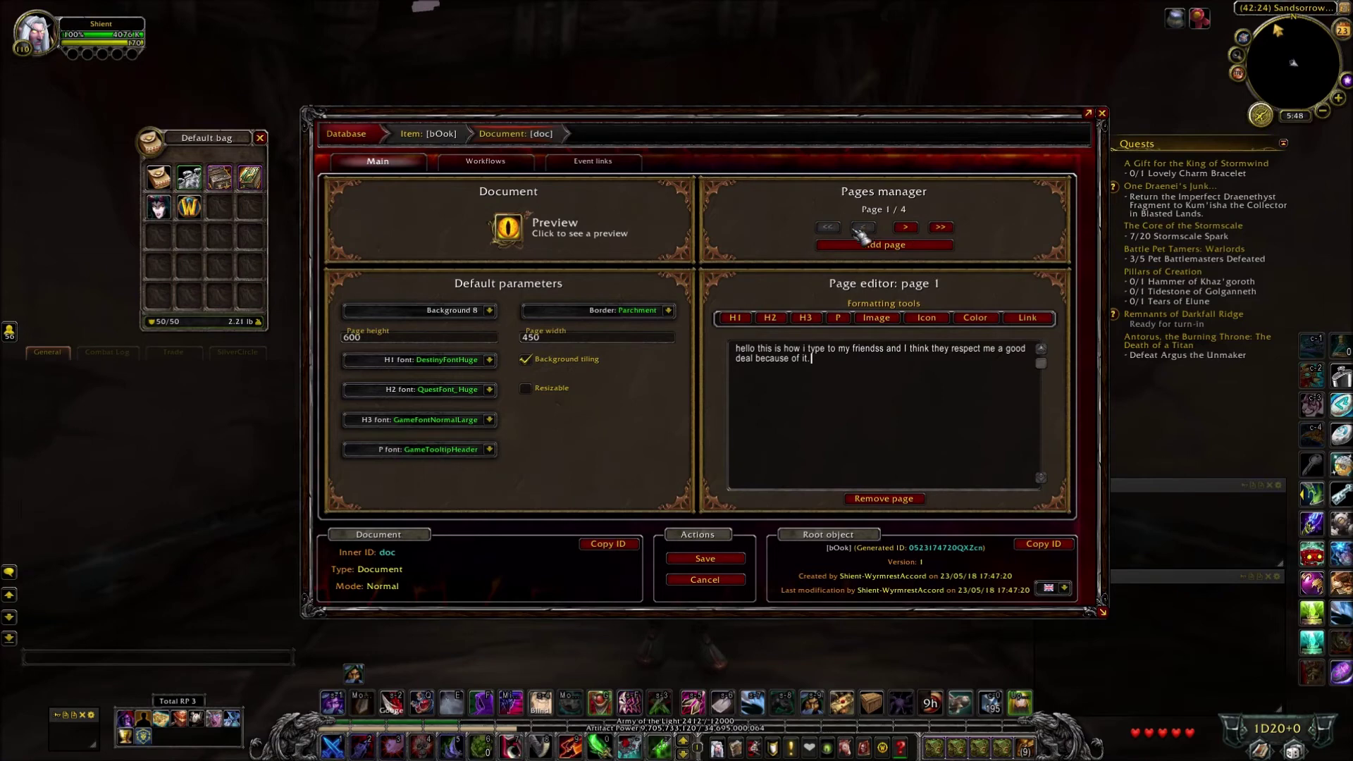
Step: Preview the document, and look through the alignment choices of the text tags and the font choices for H1, H2 and H3
left_click(508, 227)
left_click(820, 188)
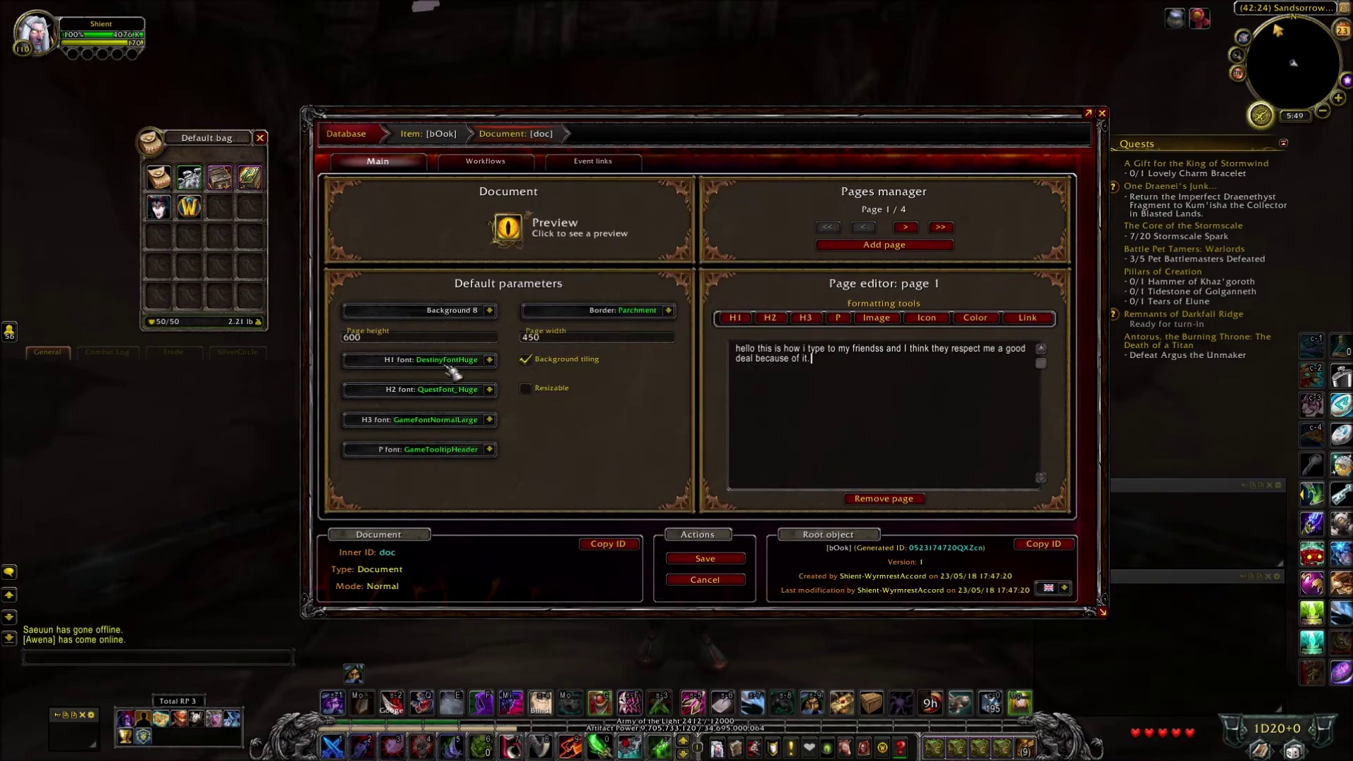
left_click(490, 361)
left_click(740, 318)
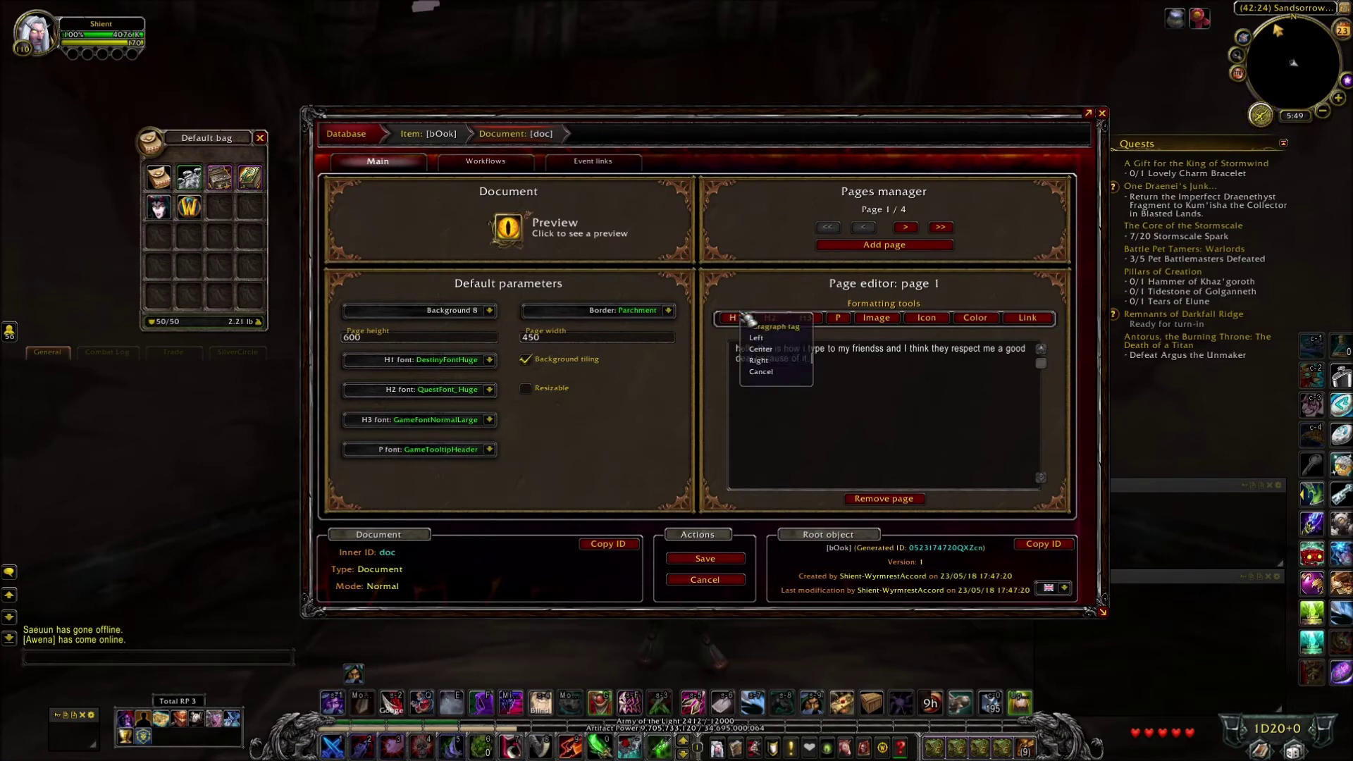
left_click(776, 372)
left_click(842, 321)
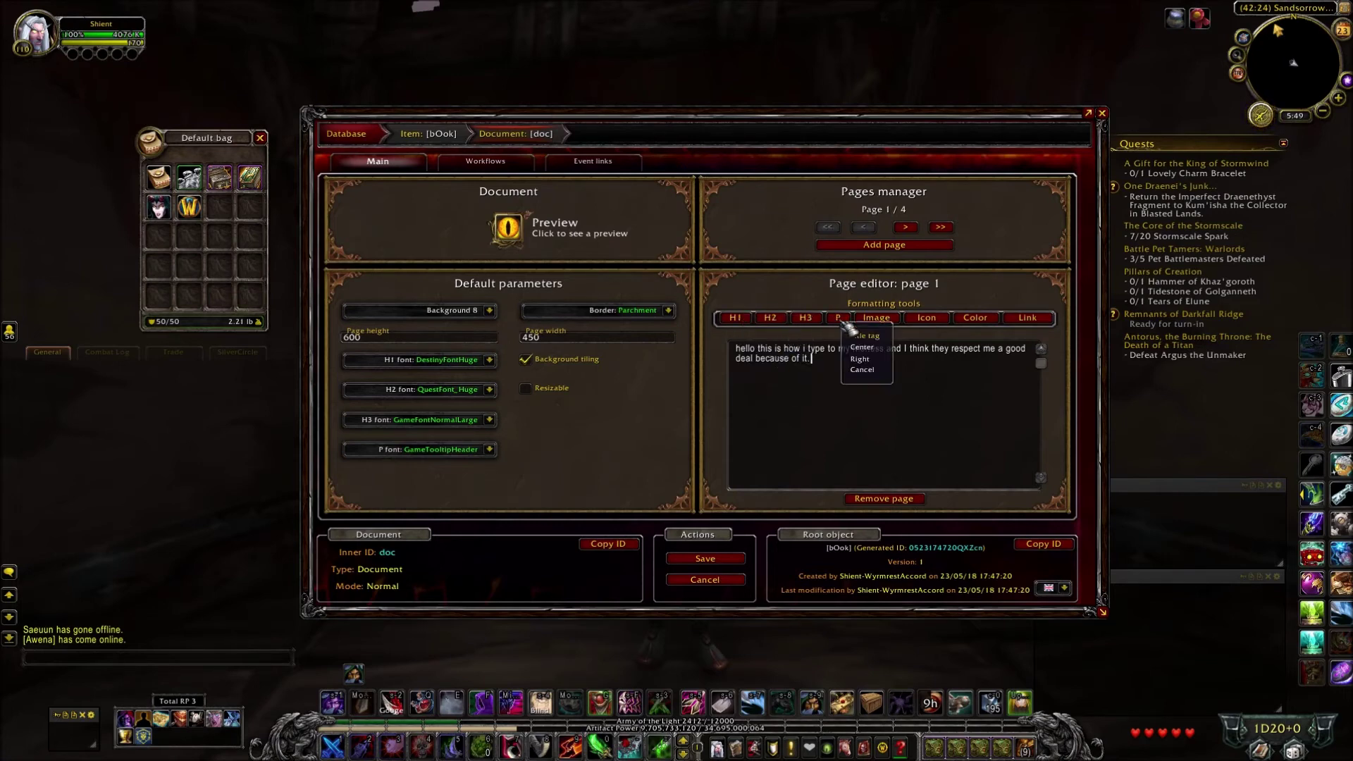
left_click(865, 370)
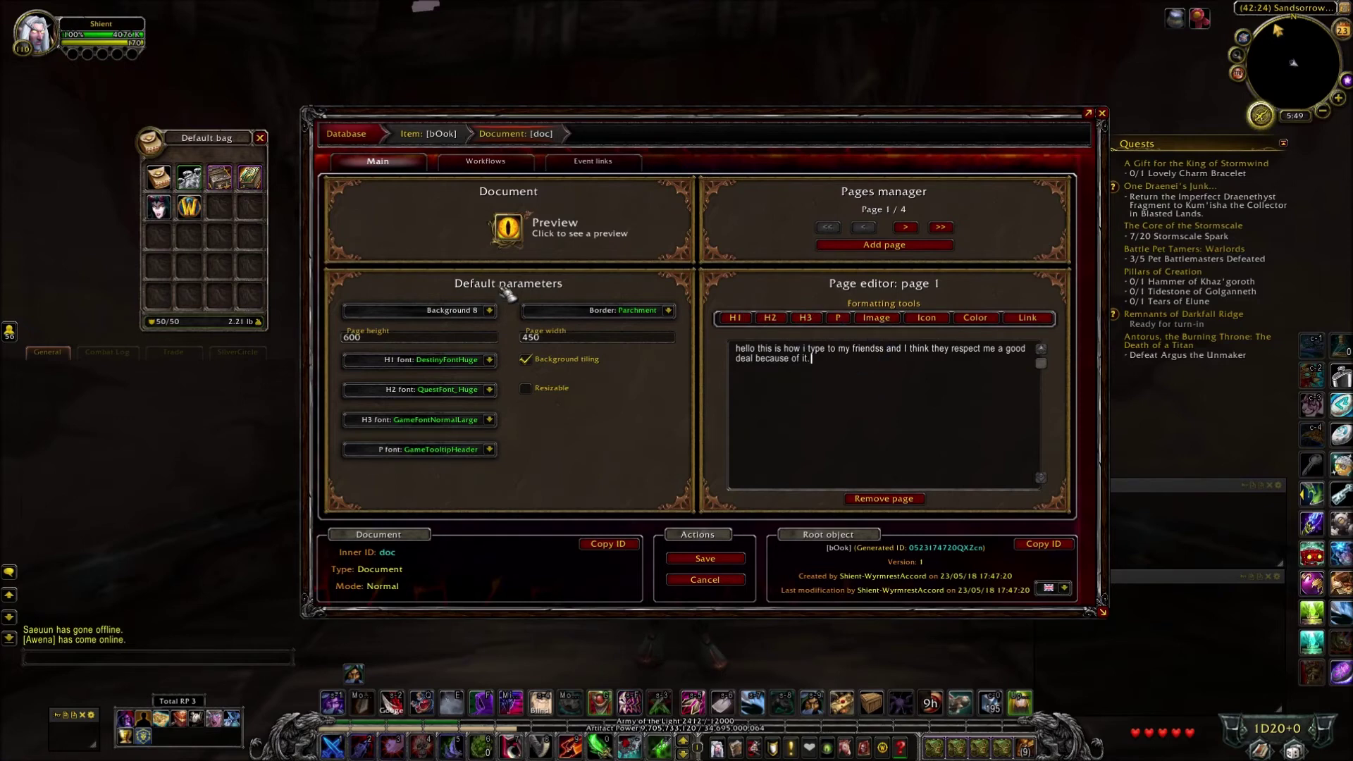
left_click(489, 420)
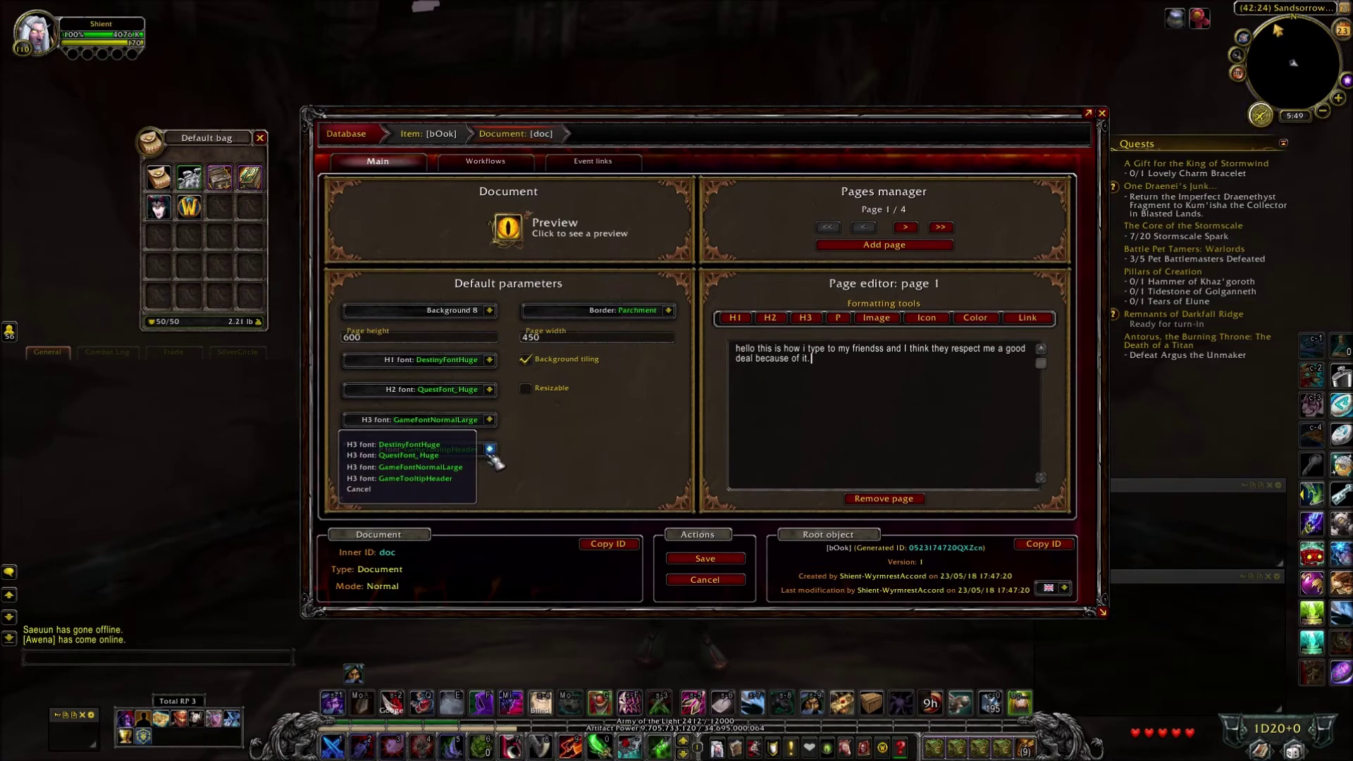
left_click(489, 389)
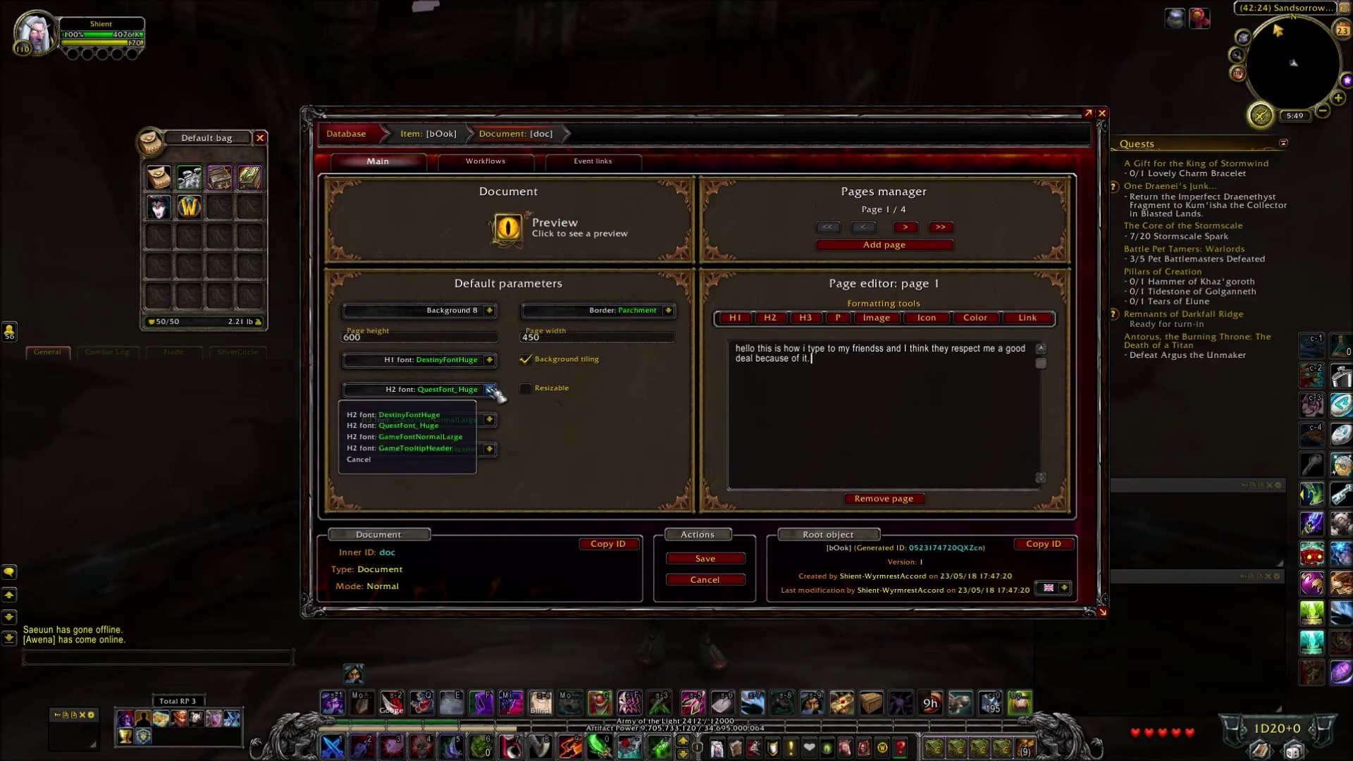
left_click(489, 360)
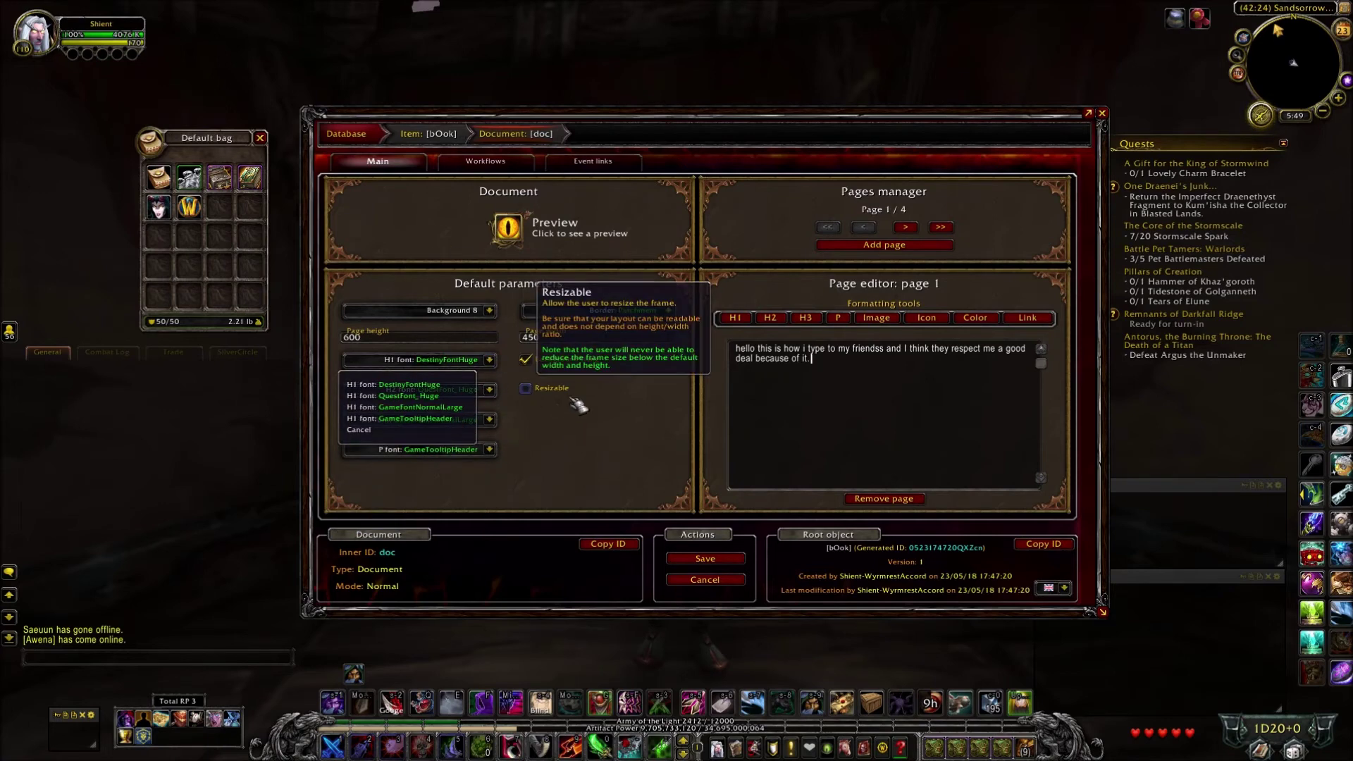
left_click(433, 429)
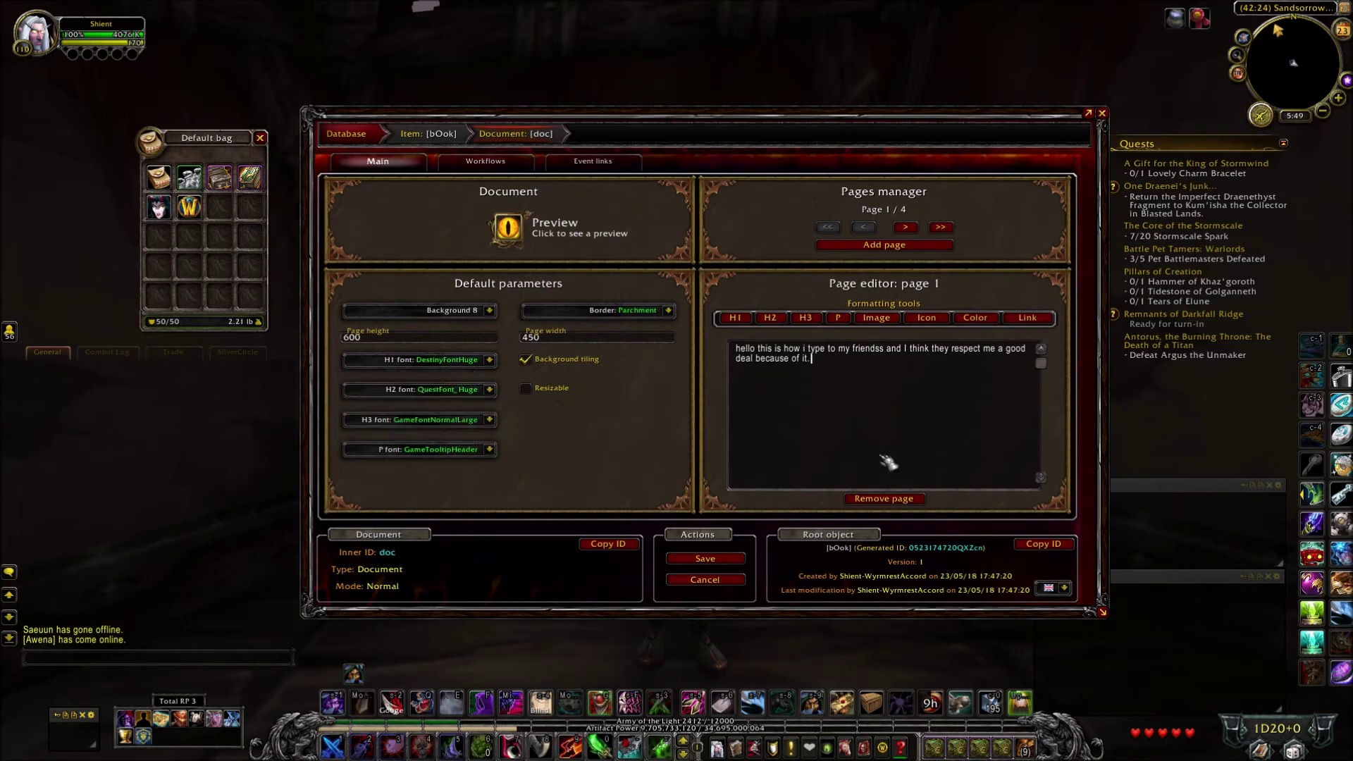
Step: Save the document and create a new container item in the database, naming it "Bag"
left_click(705, 558)
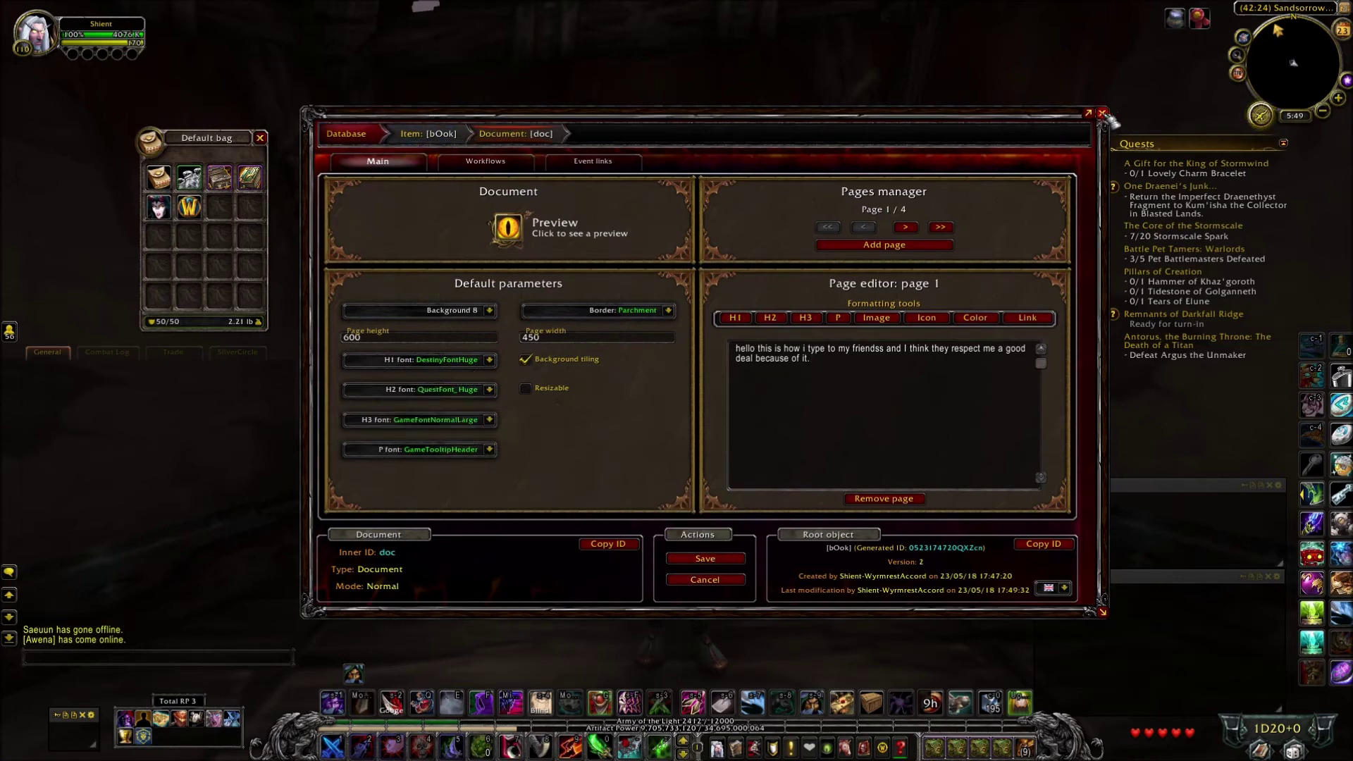
left_click(346, 133)
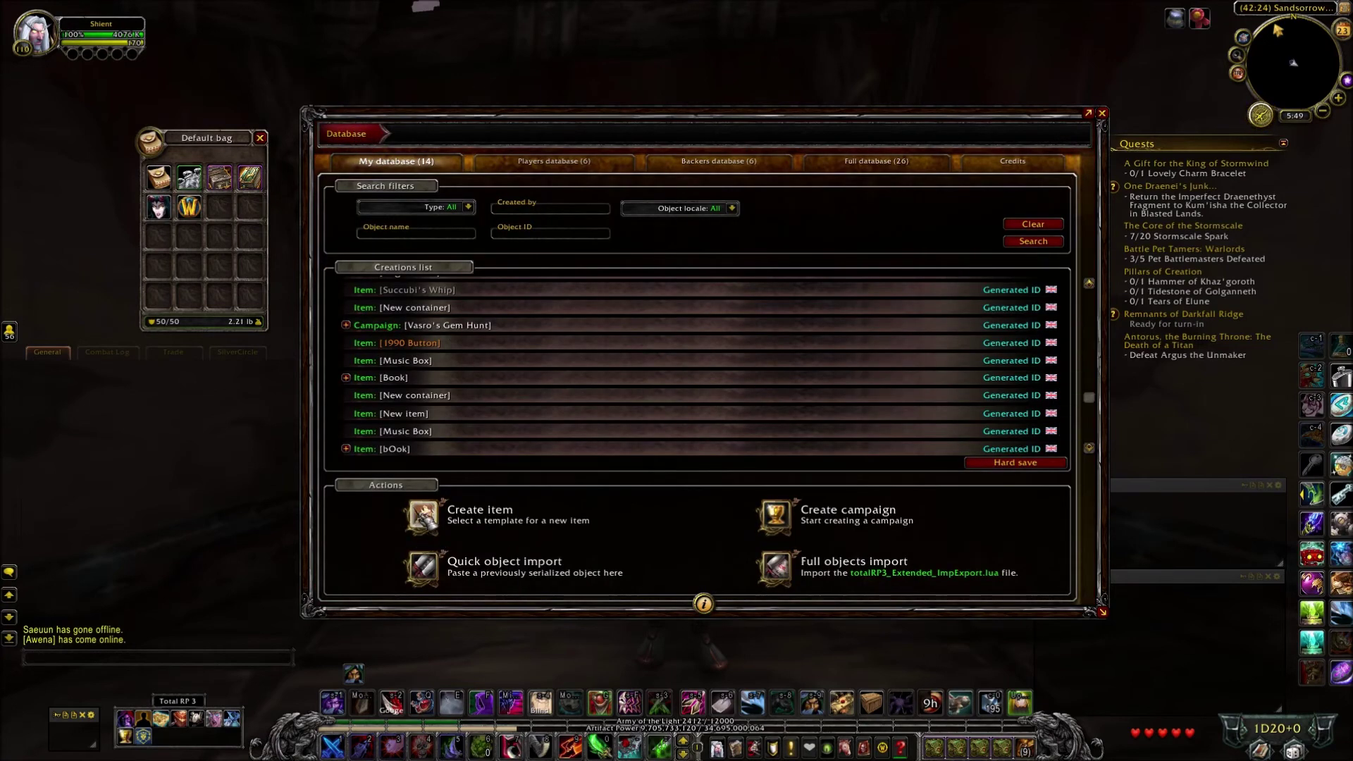
left_click(422, 514)
left_click(313, 382)
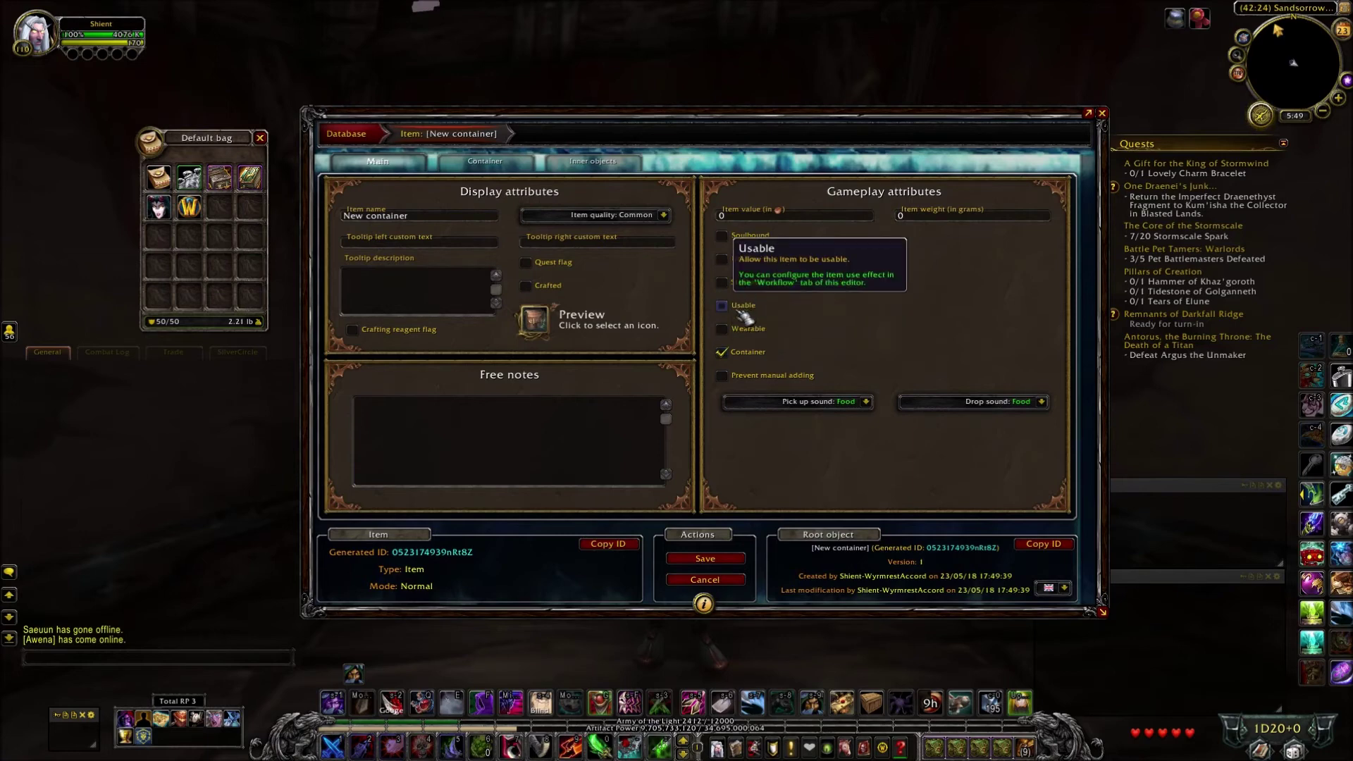
left_click(488, 216)
type("Bag")
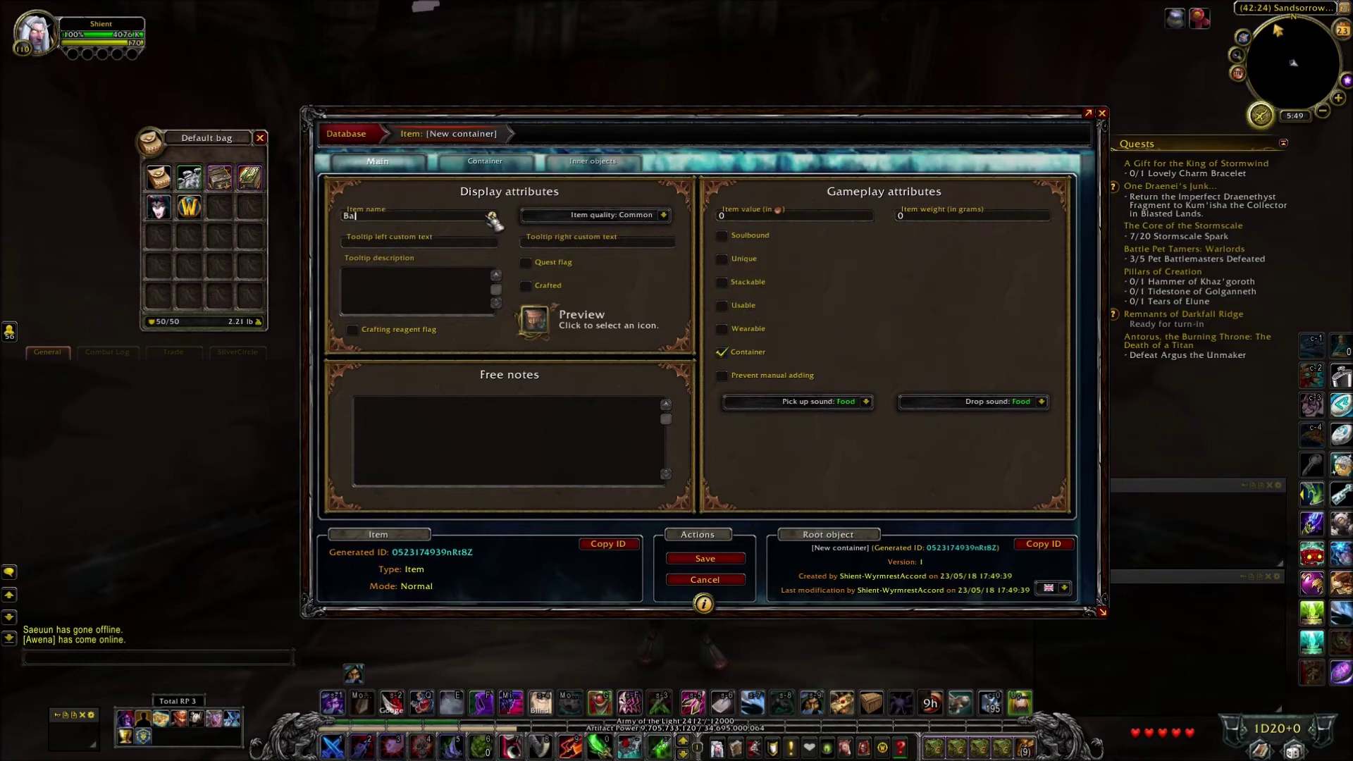
Step: Try smaller container sizes for the Bag, such as 1 row by 4 columns, and set it back to 5 rows by 4 columns
left_click(487, 162)
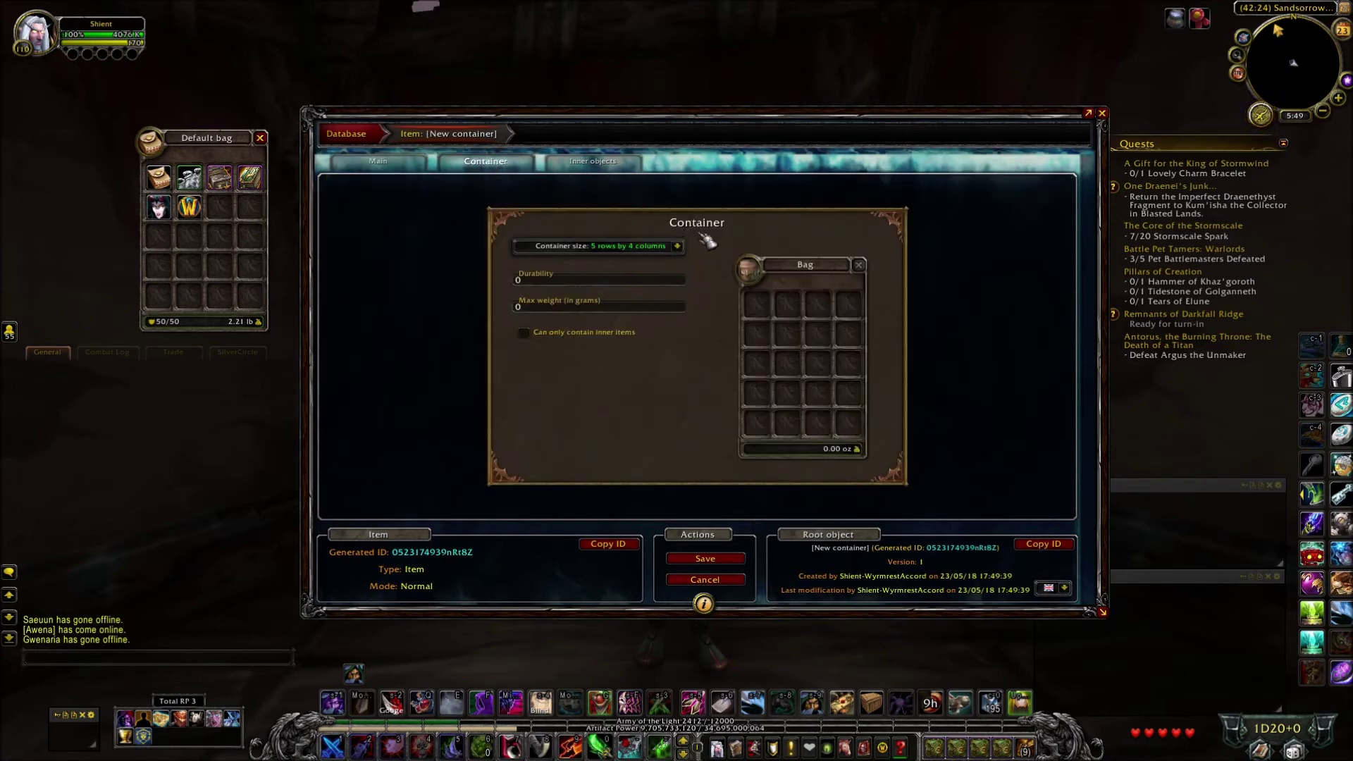
left_click_drag(648, 208, 687, 242)
left_click_drag(731, 164, 719, 122)
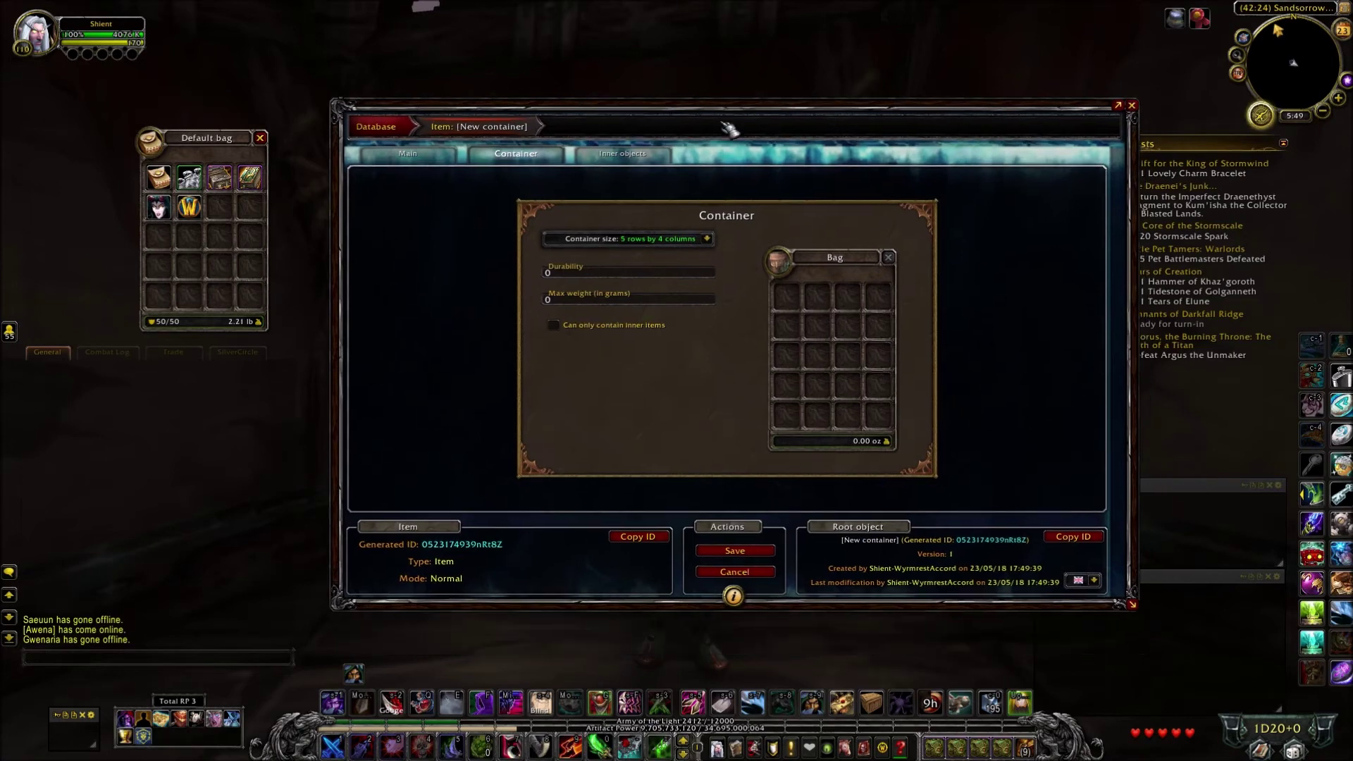
left_click(704, 239)
left_click(698, 254)
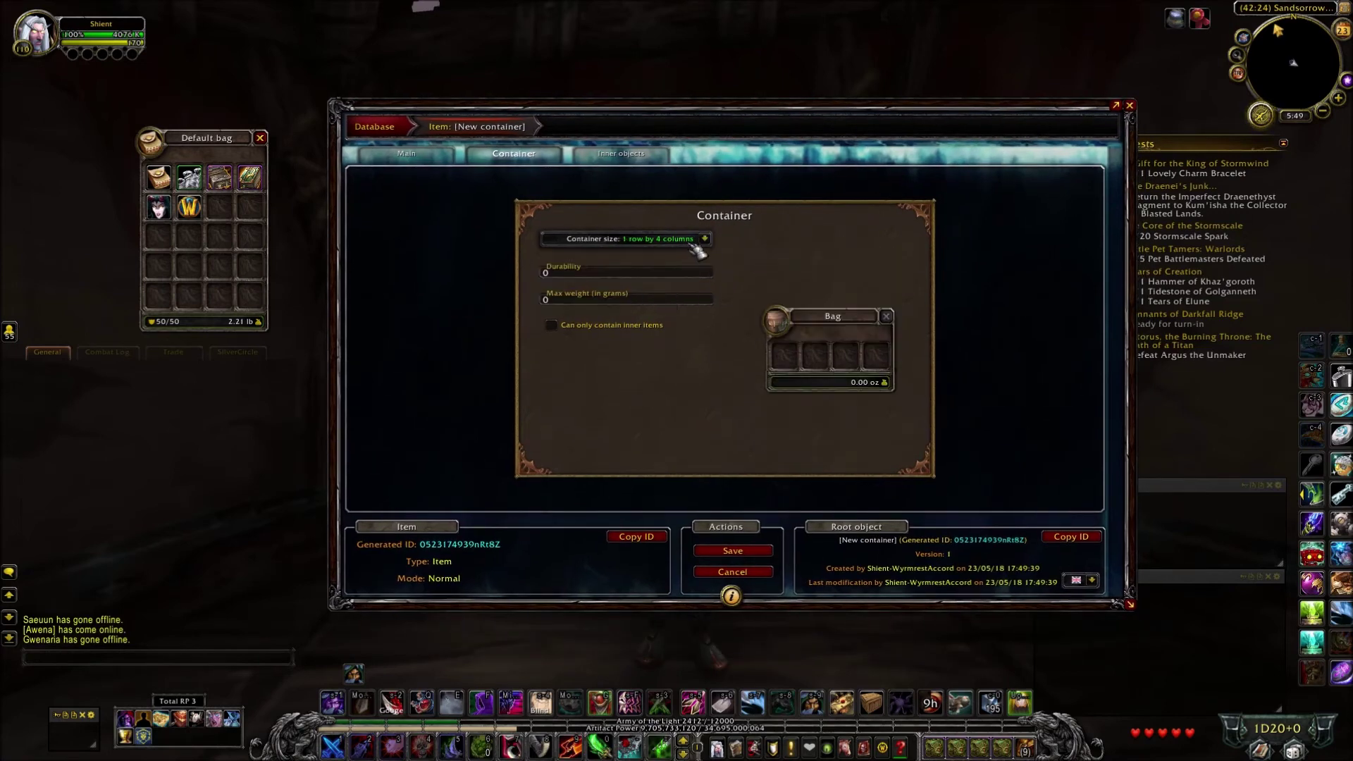
left_click(705, 239)
left_click(684, 274)
left_click(705, 239)
left_click(679, 264)
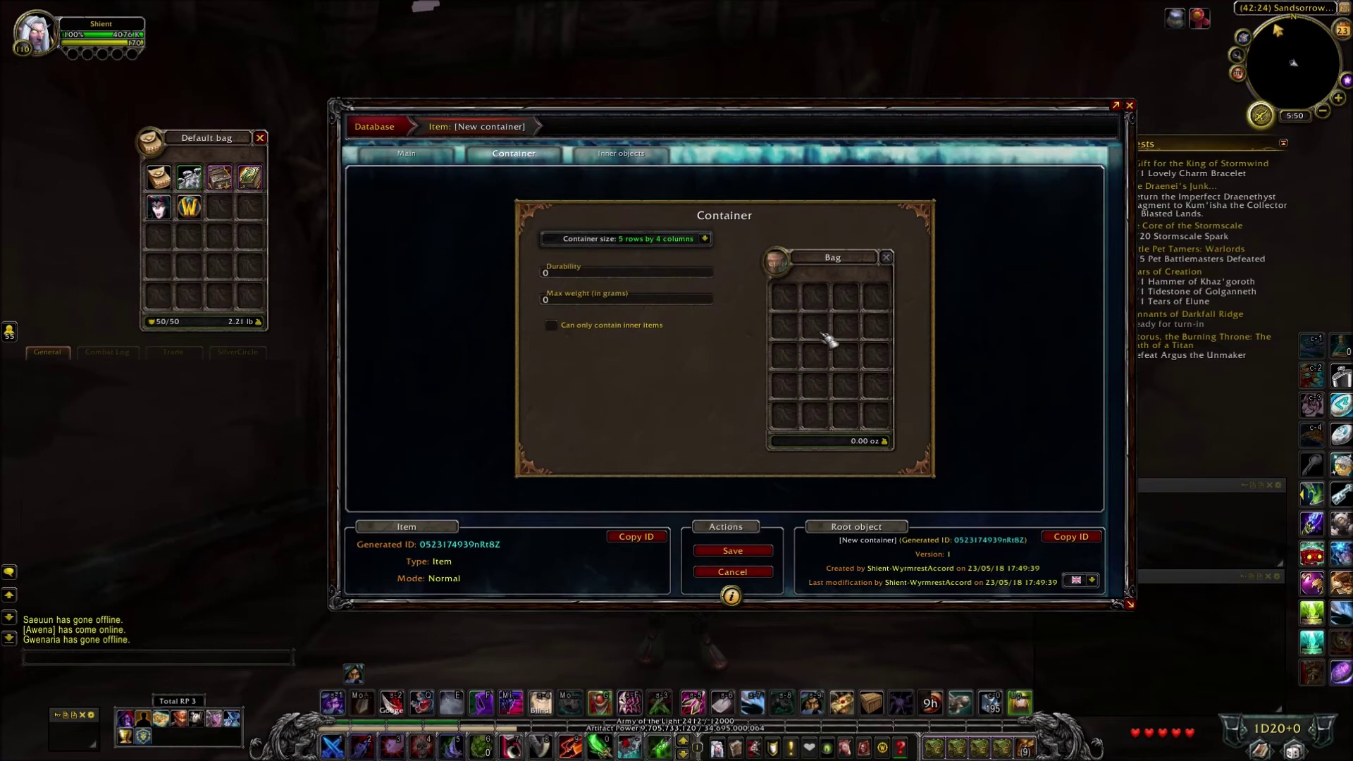
Step: View the contents of the bag nested inside the default bag and close it again
left_click_drag(206, 146, 219, 408)
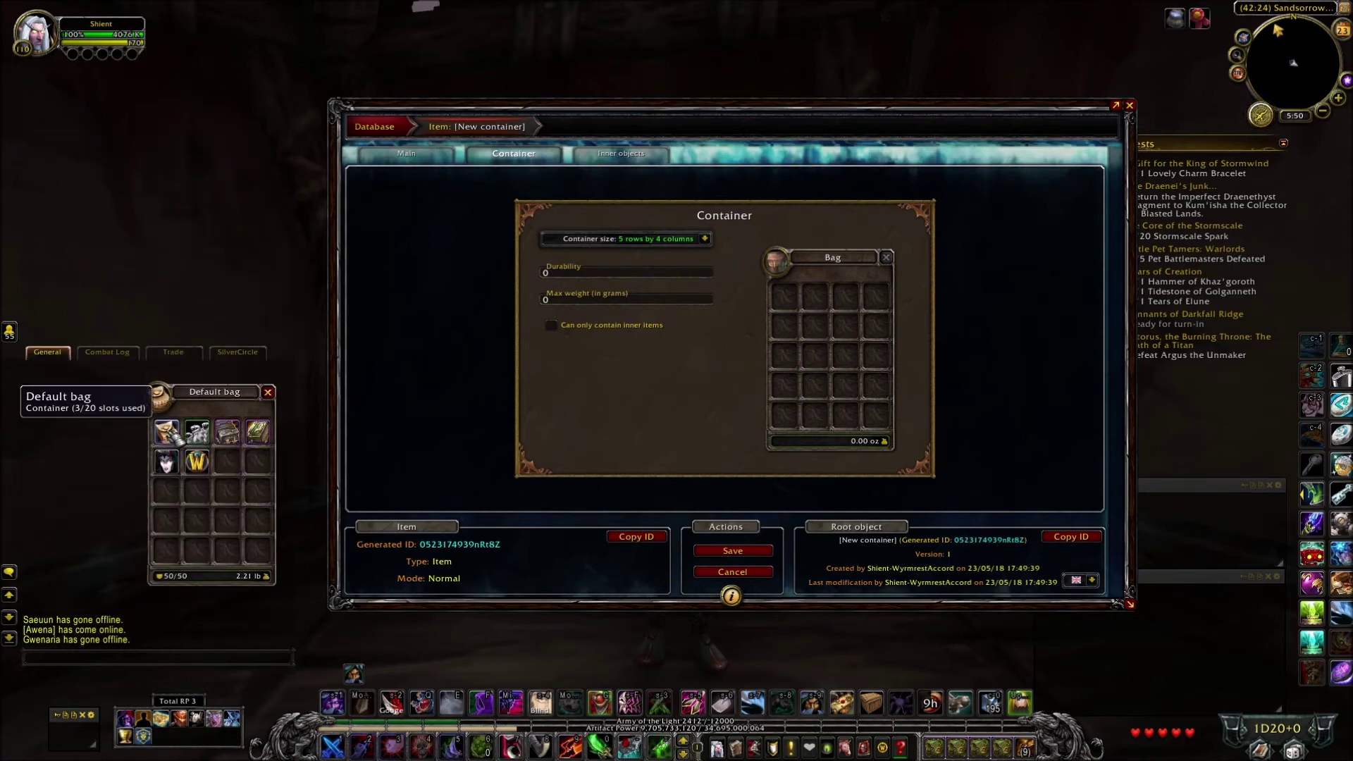
right_click(167, 430)
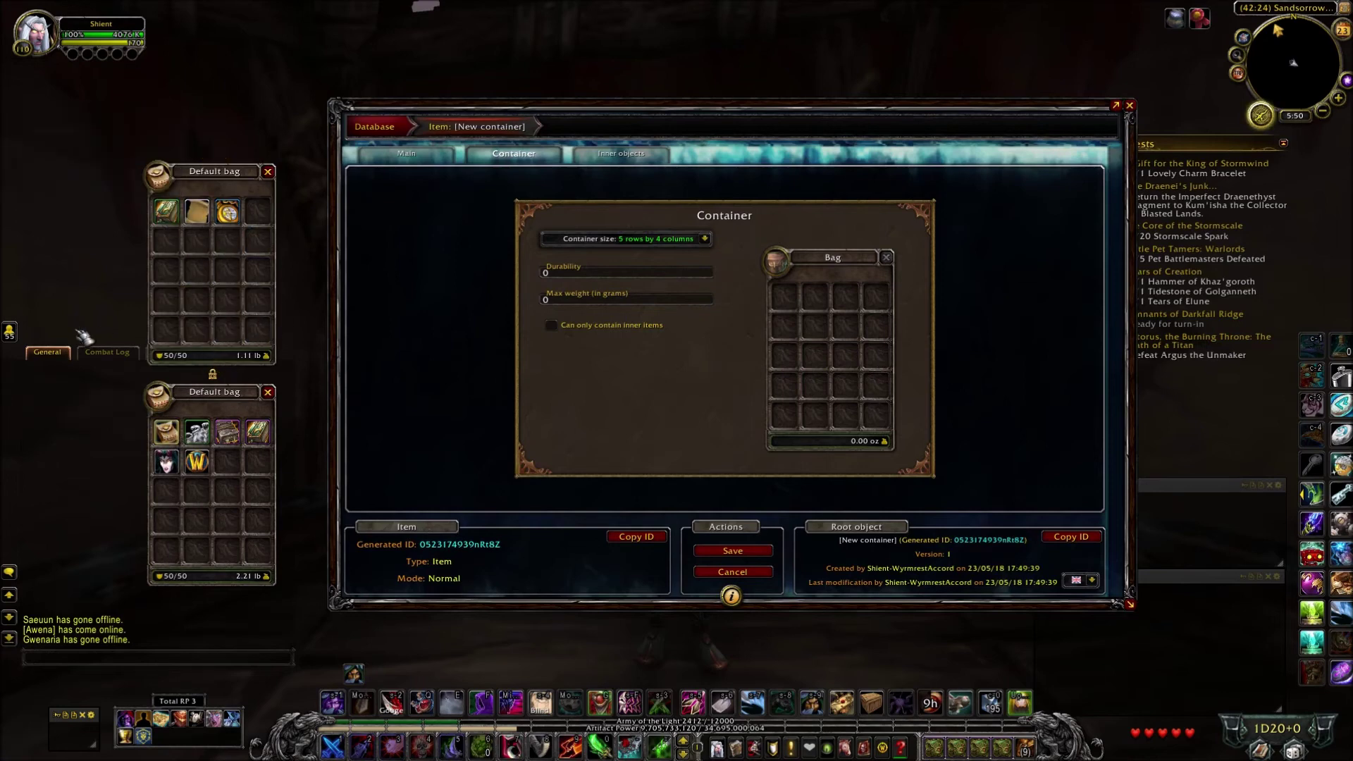
left_click(269, 173)
left_click_drag(228, 399, 224, 145)
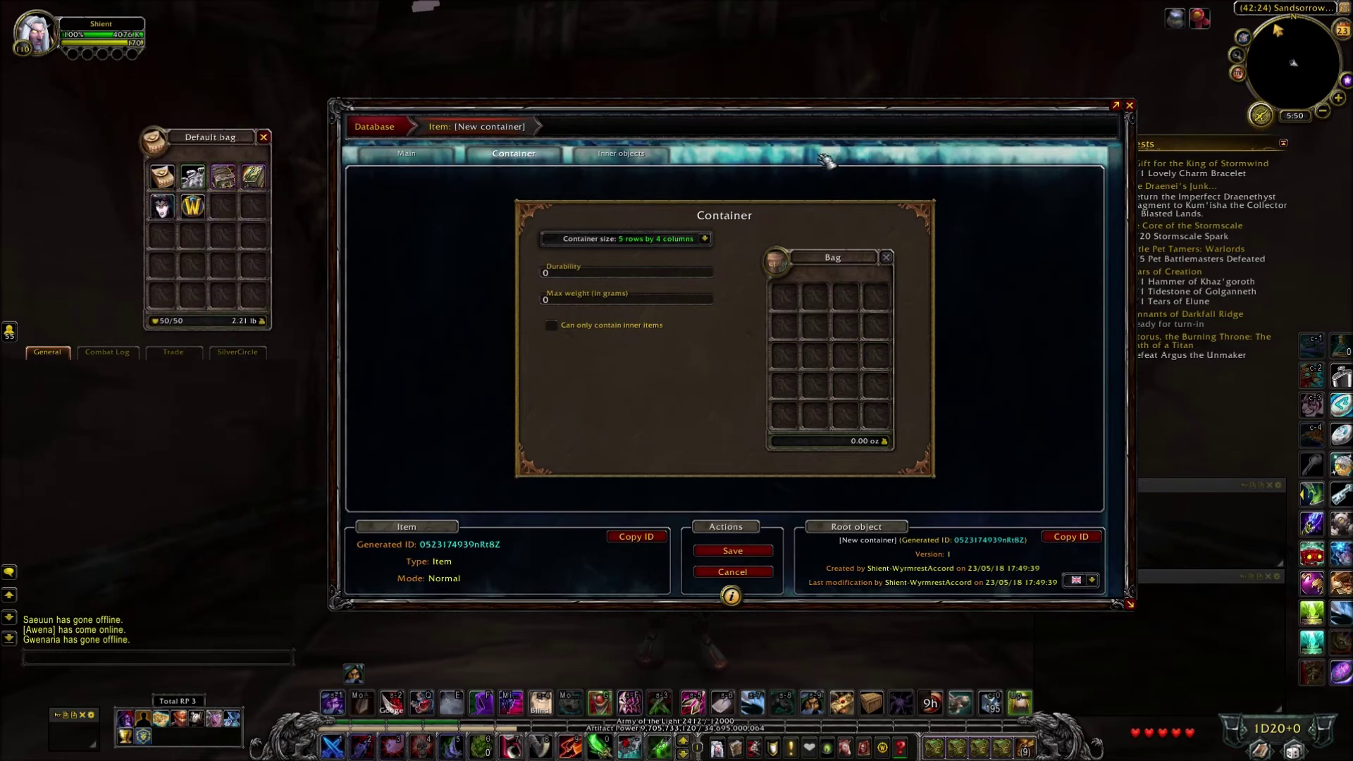
Step: Save the Bag item and add one unit of bOok from the database to the main inventory
left_click(733, 550)
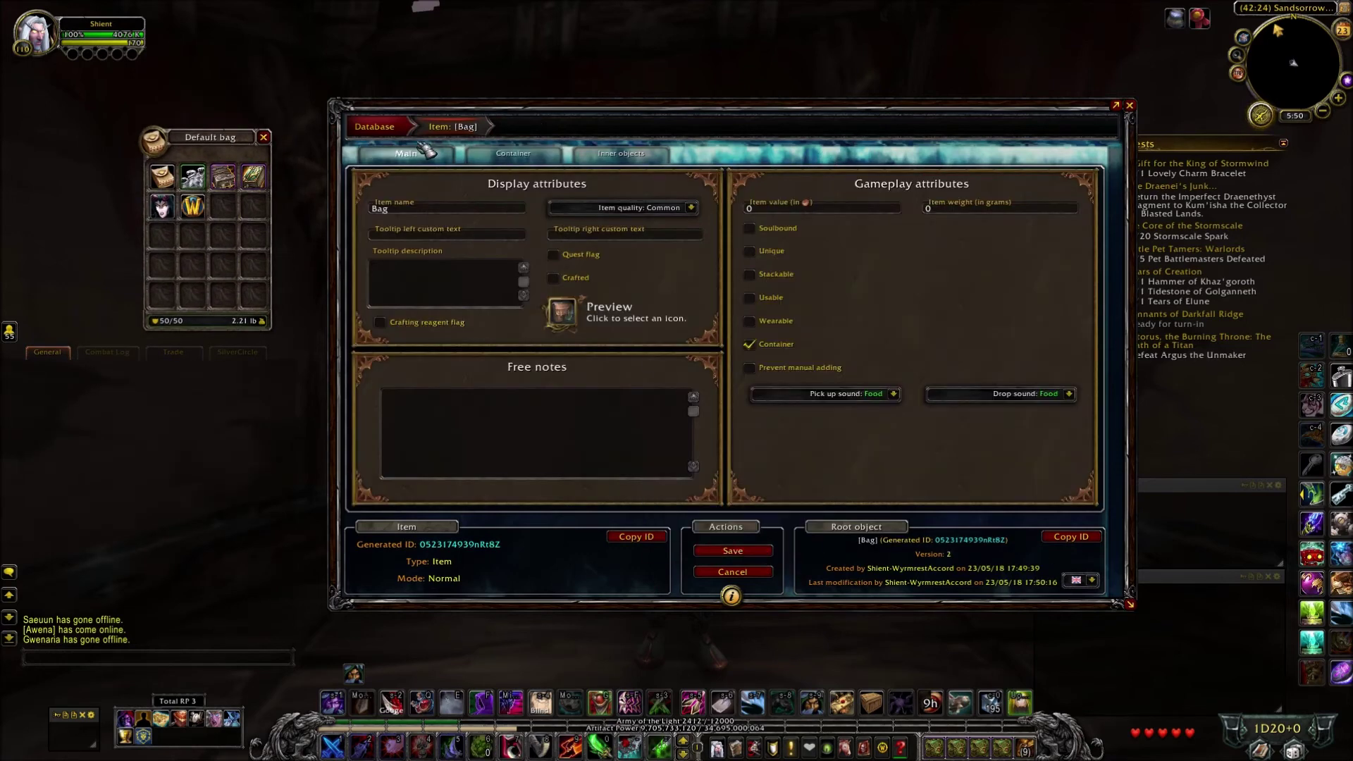
left_click(375, 127)
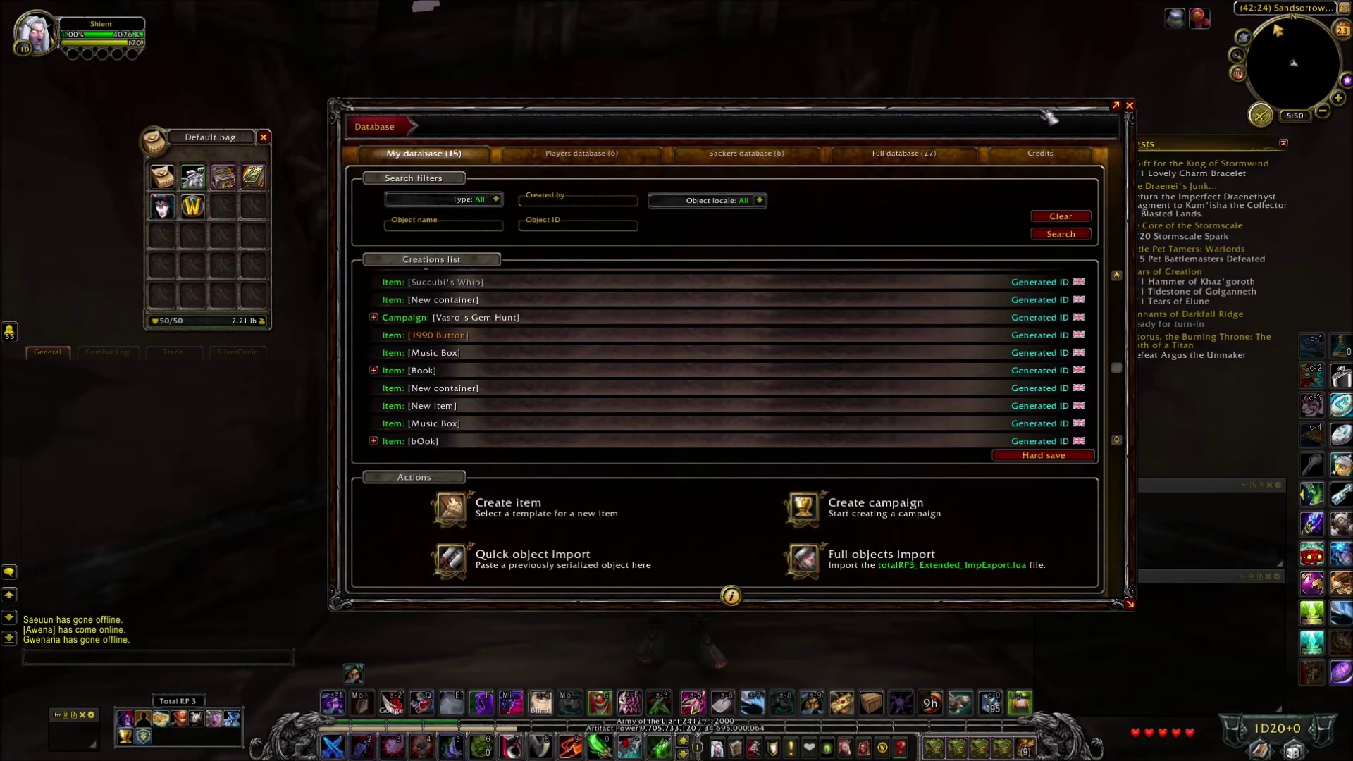
right_click(461, 450)
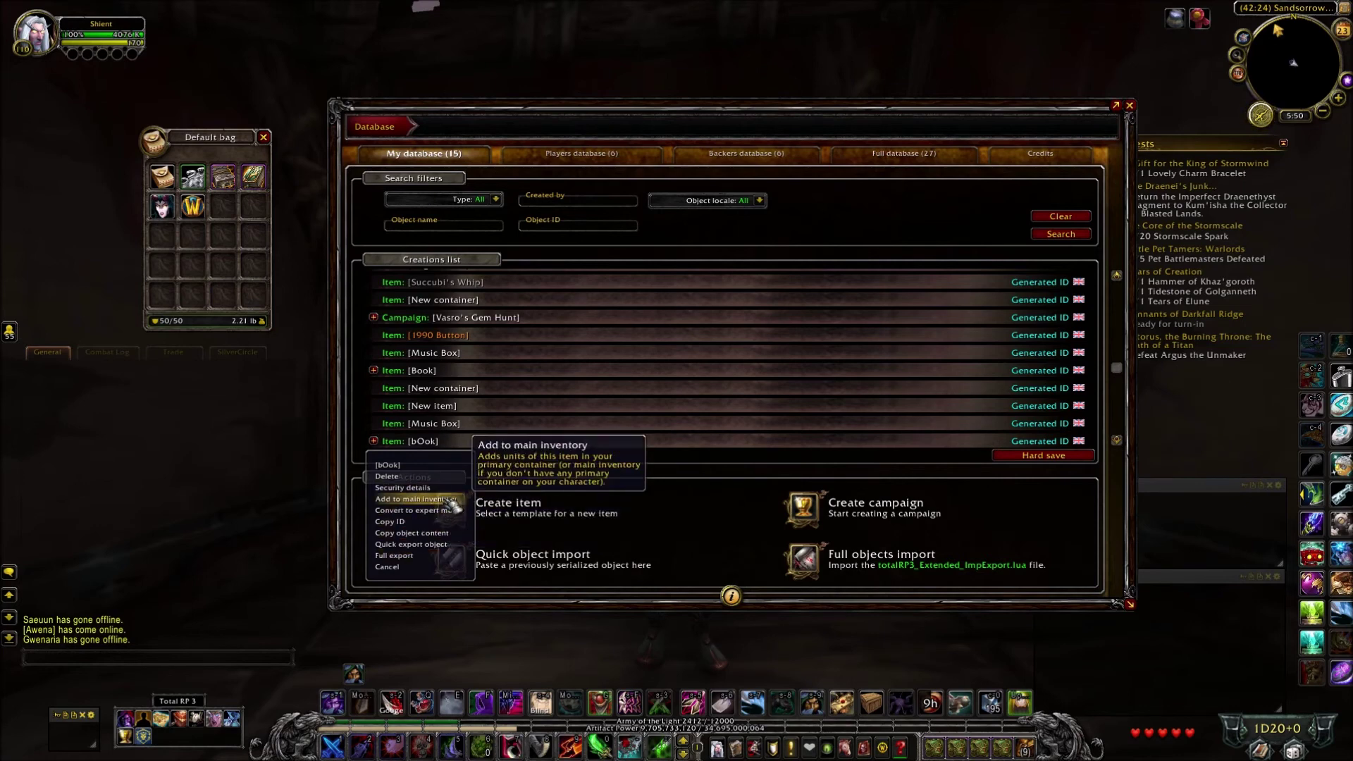
left_click(415, 499)
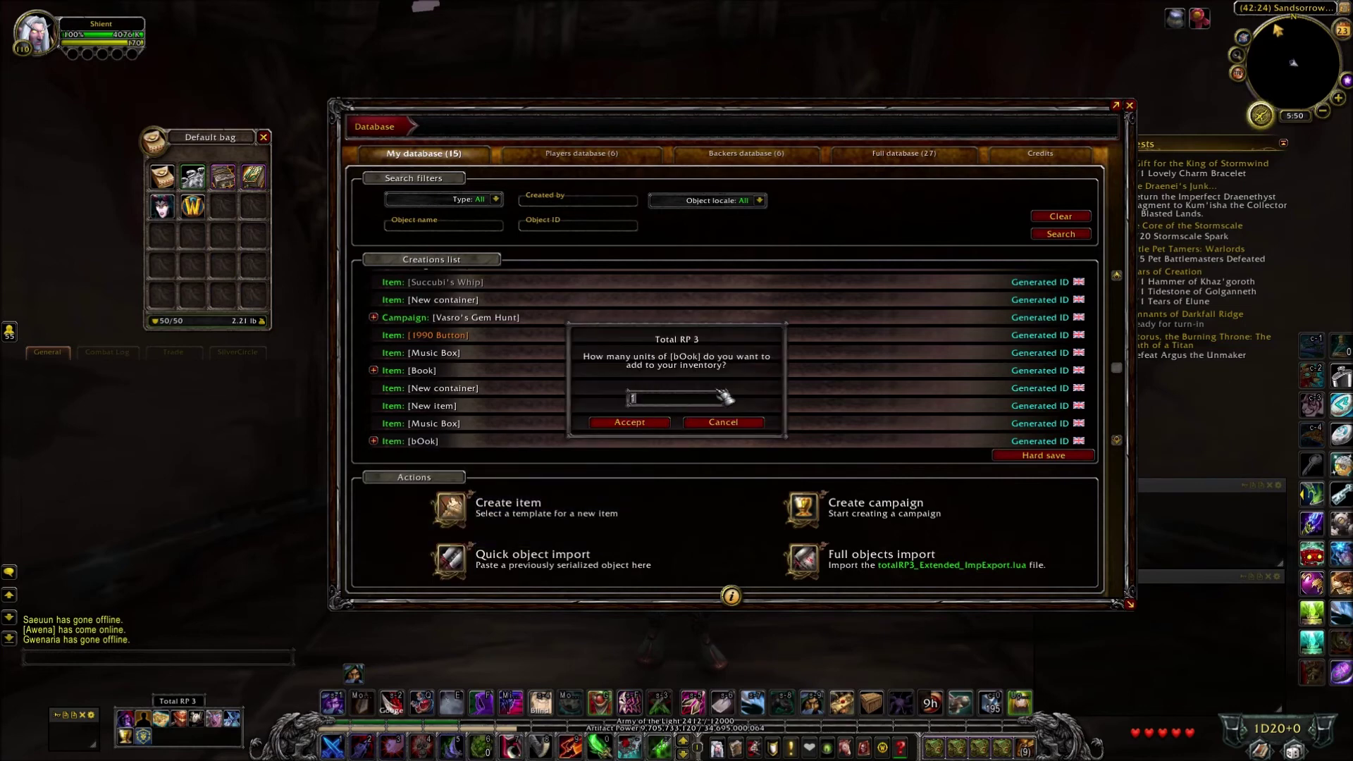
left_click(638, 424)
Step: Open the bOok from the default bag, leaf to its second page and back, and close it
right_click(220, 212)
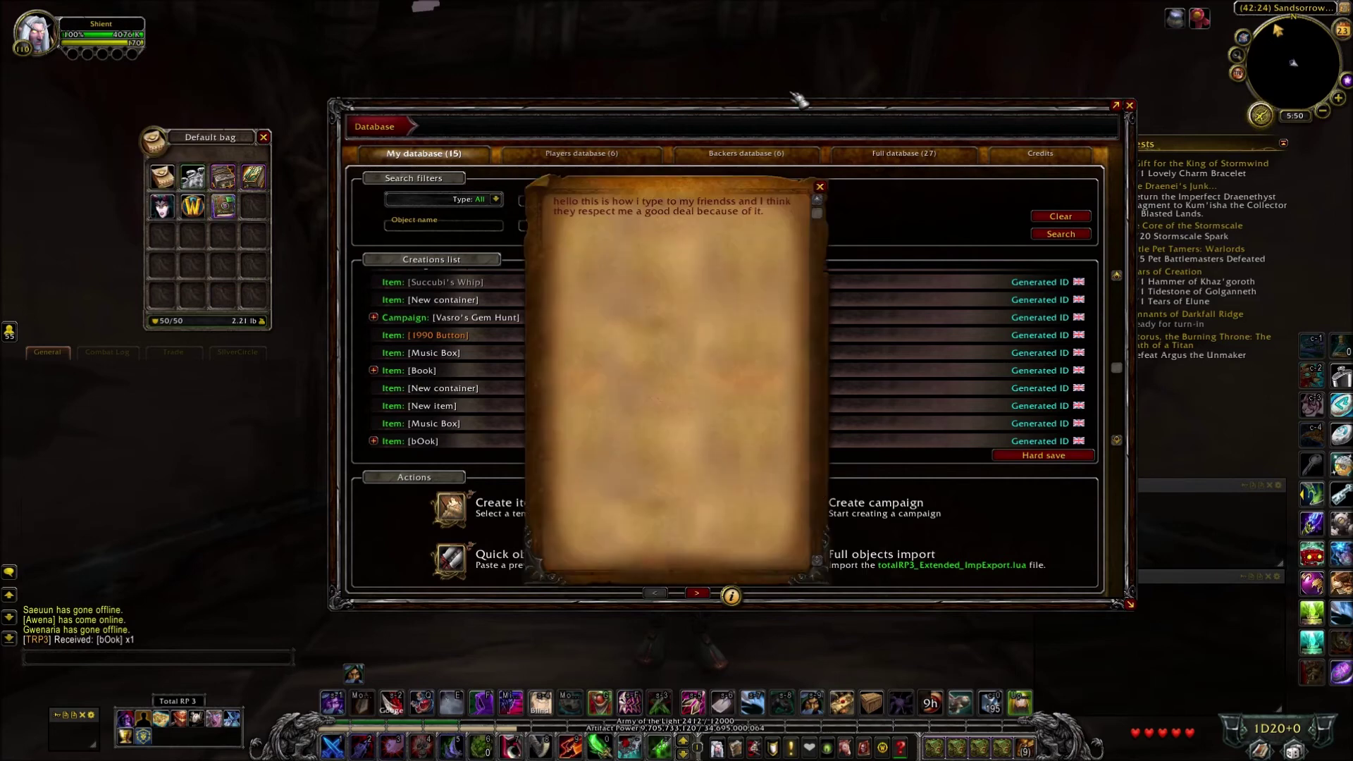
left_click(697, 592)
left_click(663, 595)
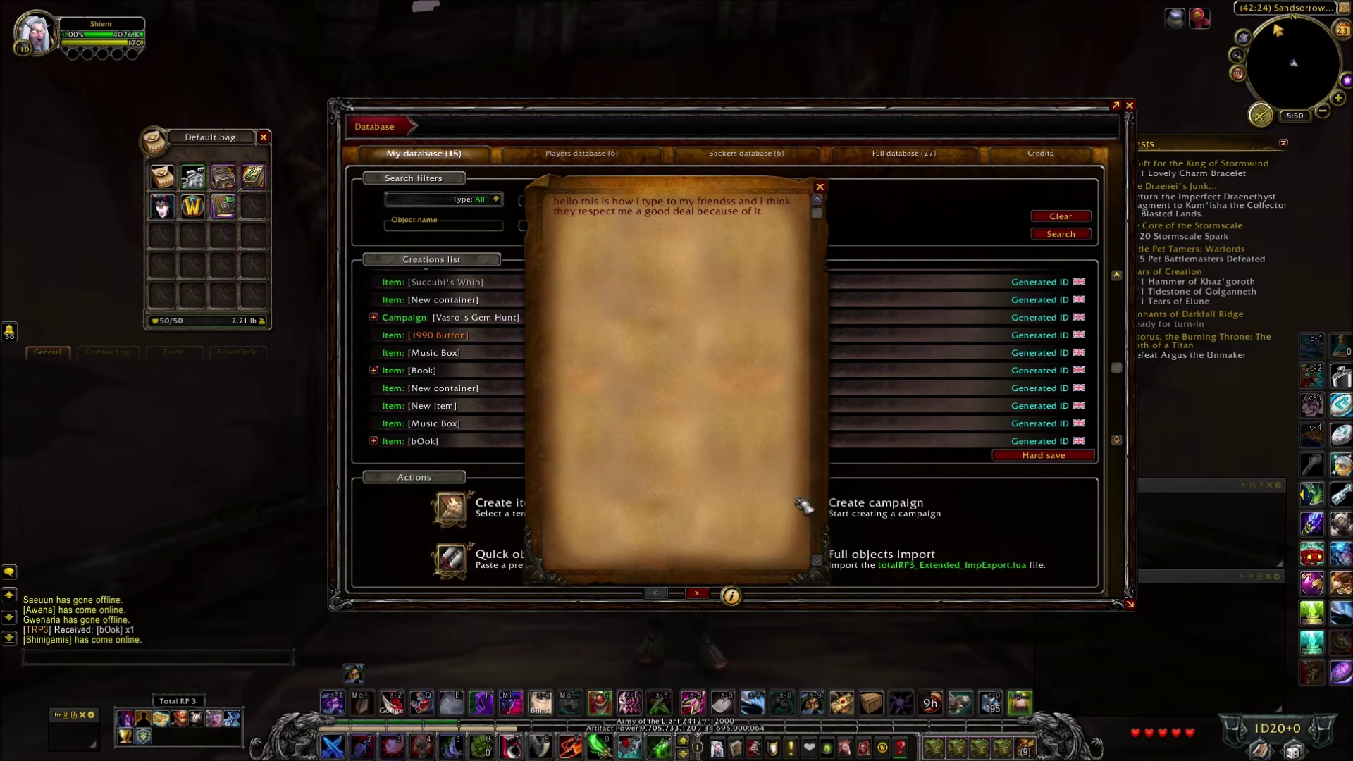
left_click(819, 187)
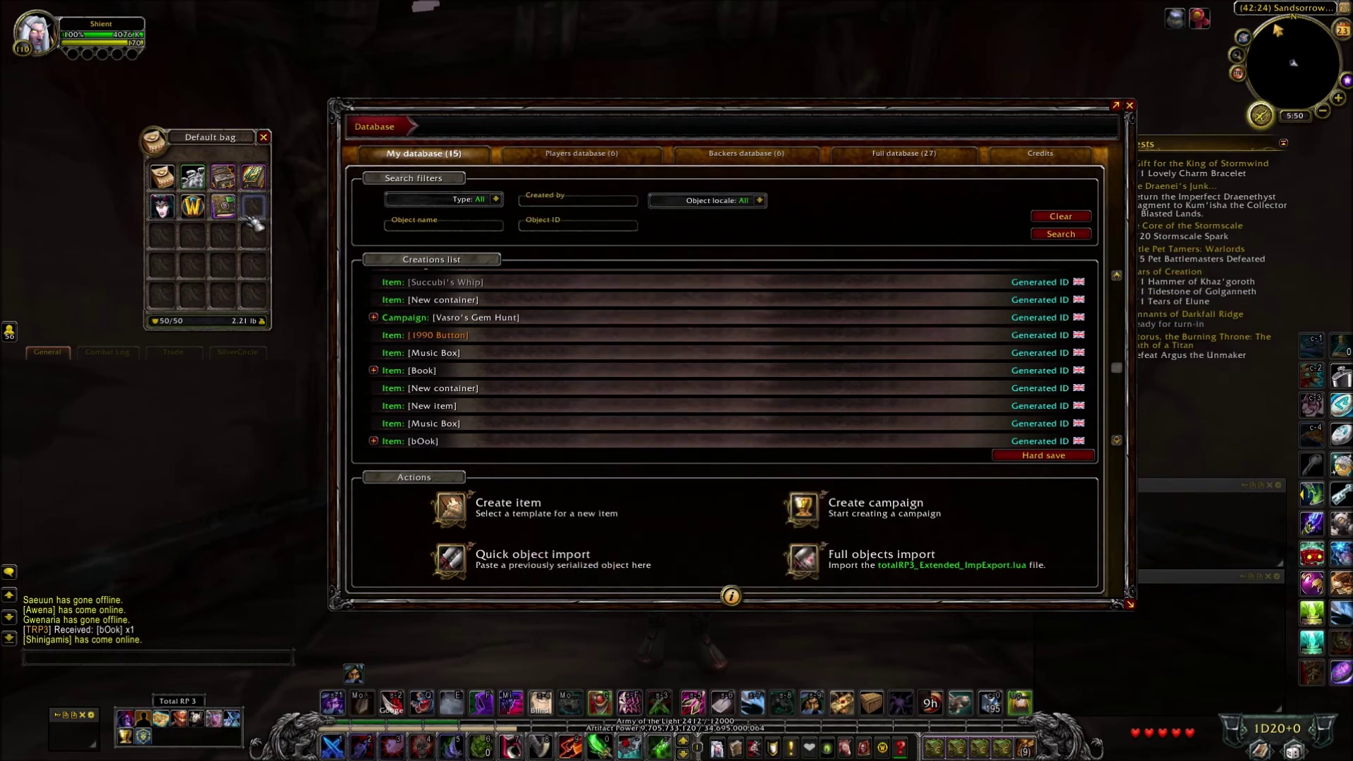
Step: Close the database and equip the bOok from the default bag in the slot two below the W item in the character's Total RP 3 inventory
left_click(1130, 105)
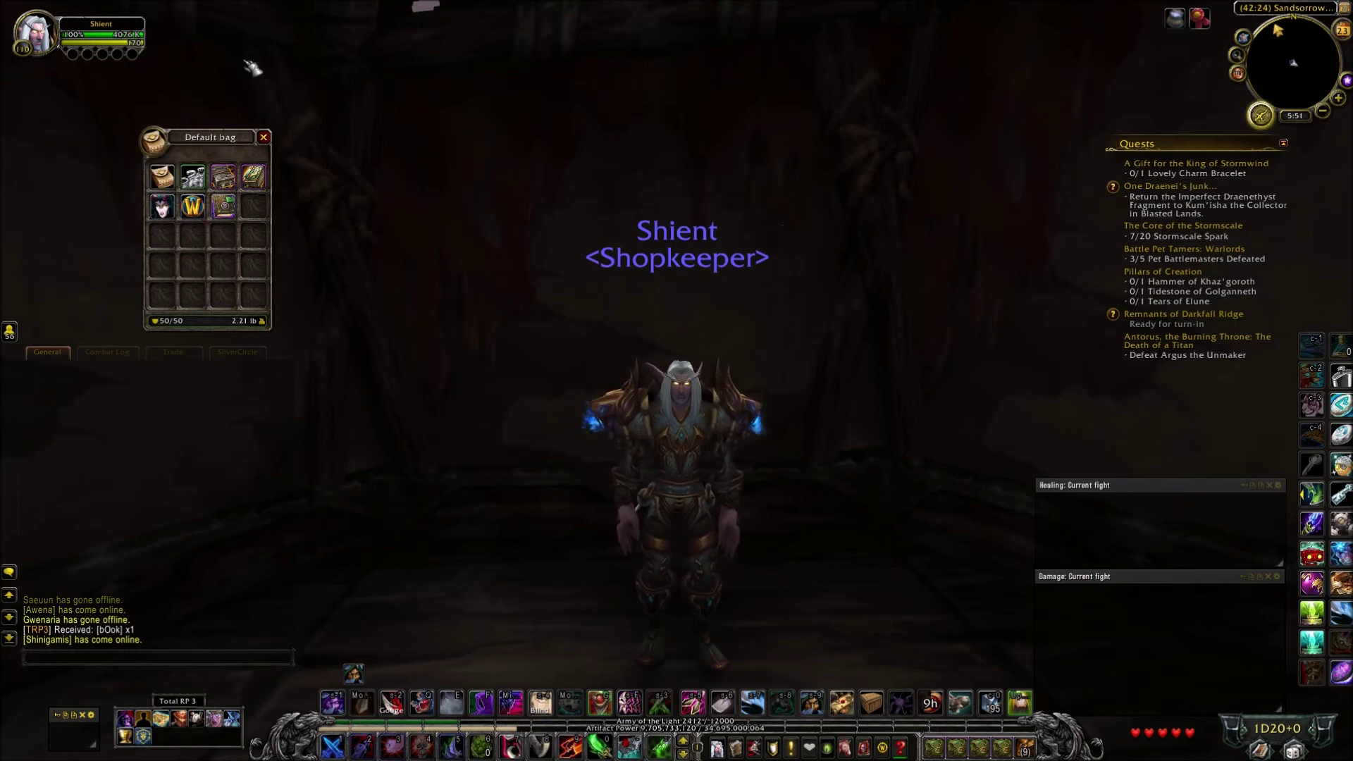
left_click(1240, 75)
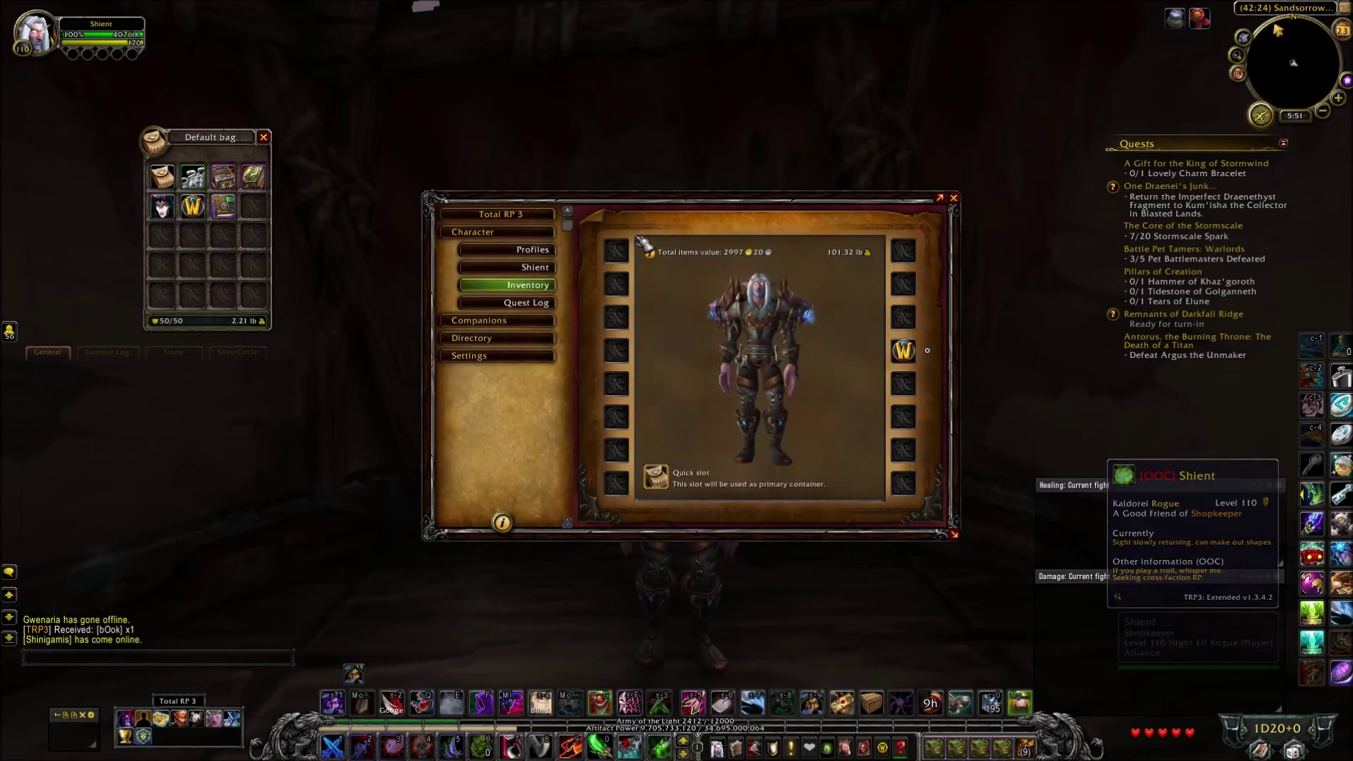
left_click(529, 251)
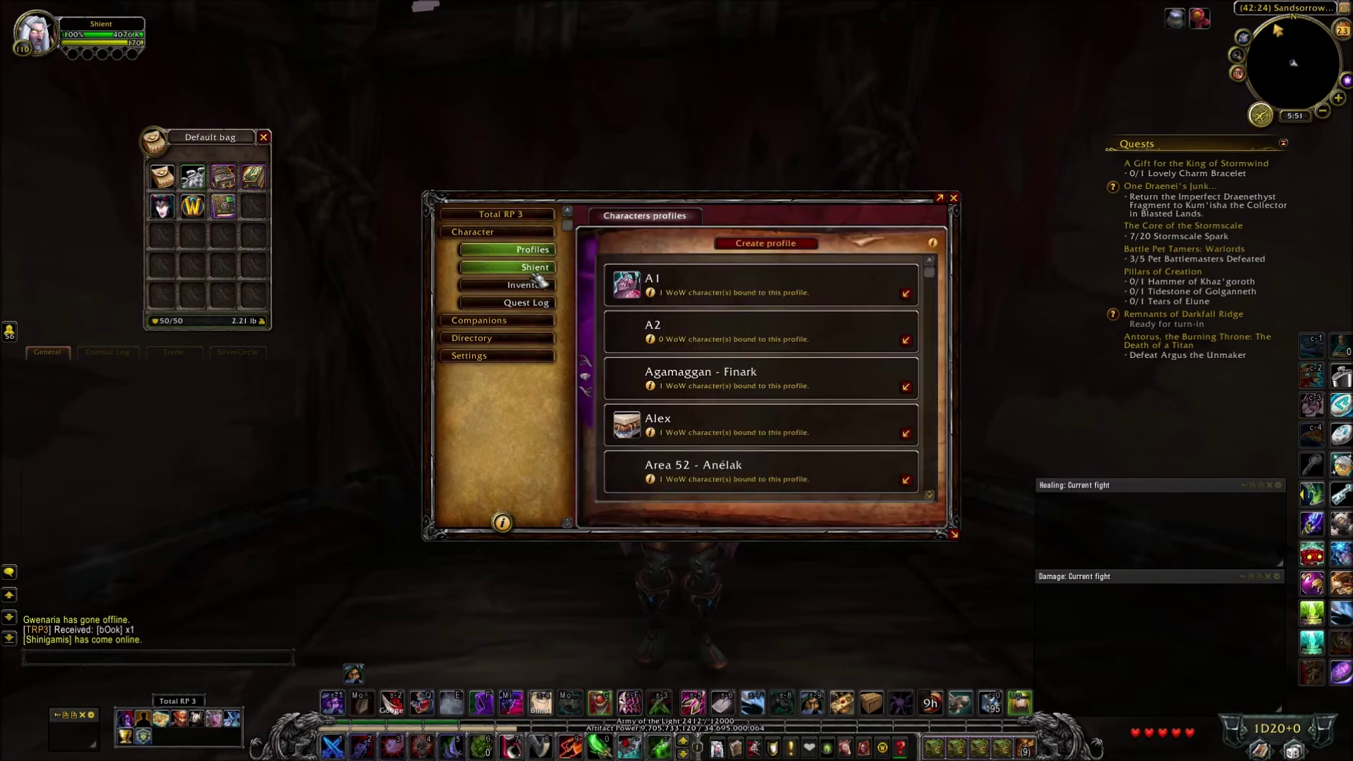
left_click(534, 286)
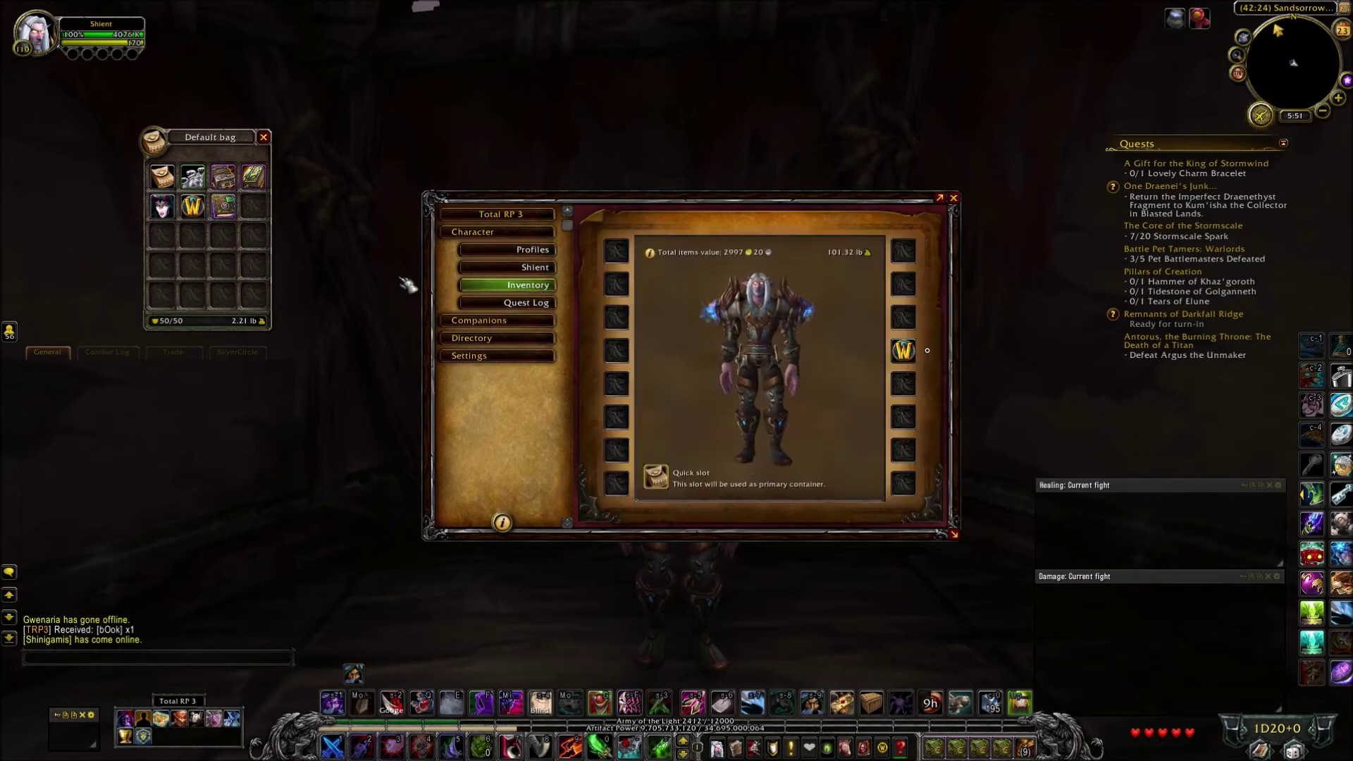
left_click_drag(243, 224, 906, 455)
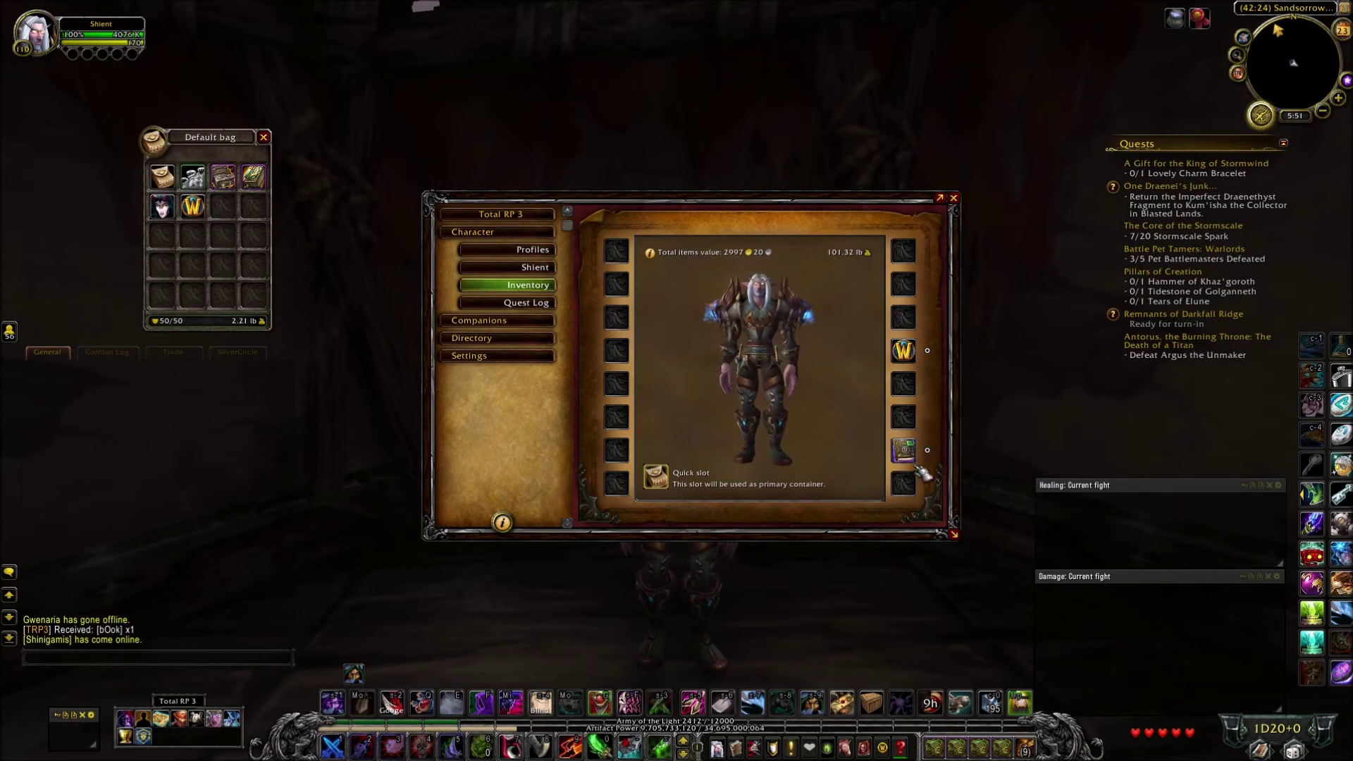
Step: Set the equipped bOok's location marker on the character's hand, at about x 43, y -17, and close the location settings
mouse_move(928, 450)
left_mouse_down()
mouse_move(913, 457)
mouse_move(770, 374)
left_mouse_up()
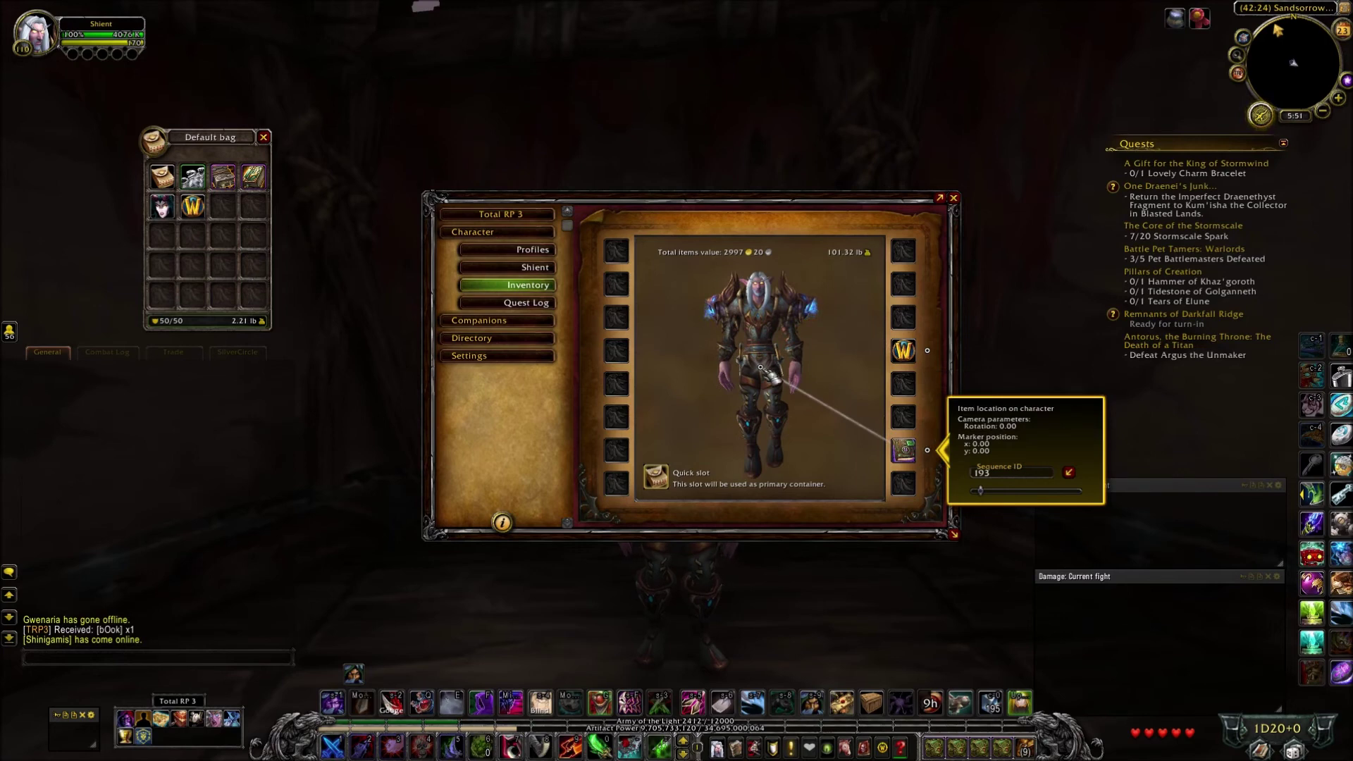
left_click_drag(760, 289, 814, 376)
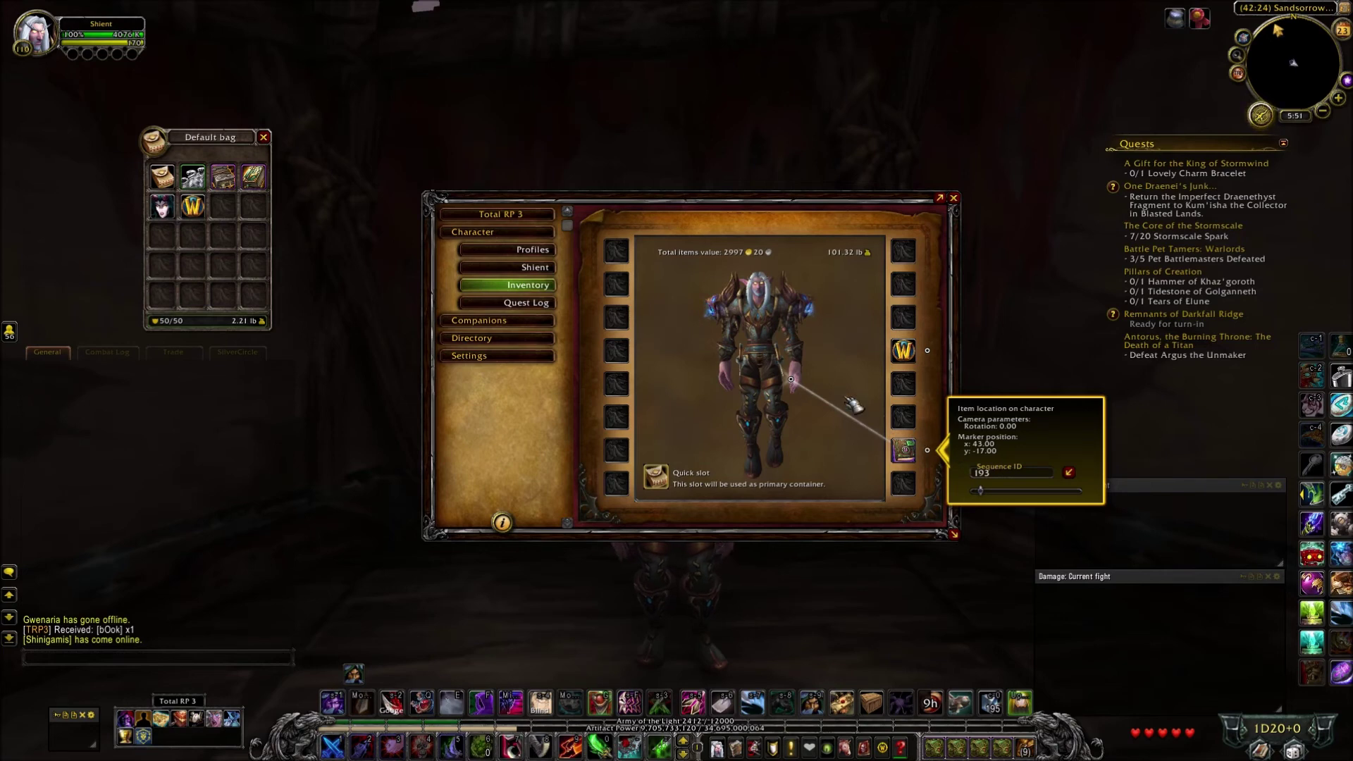
left_click(928, 451)
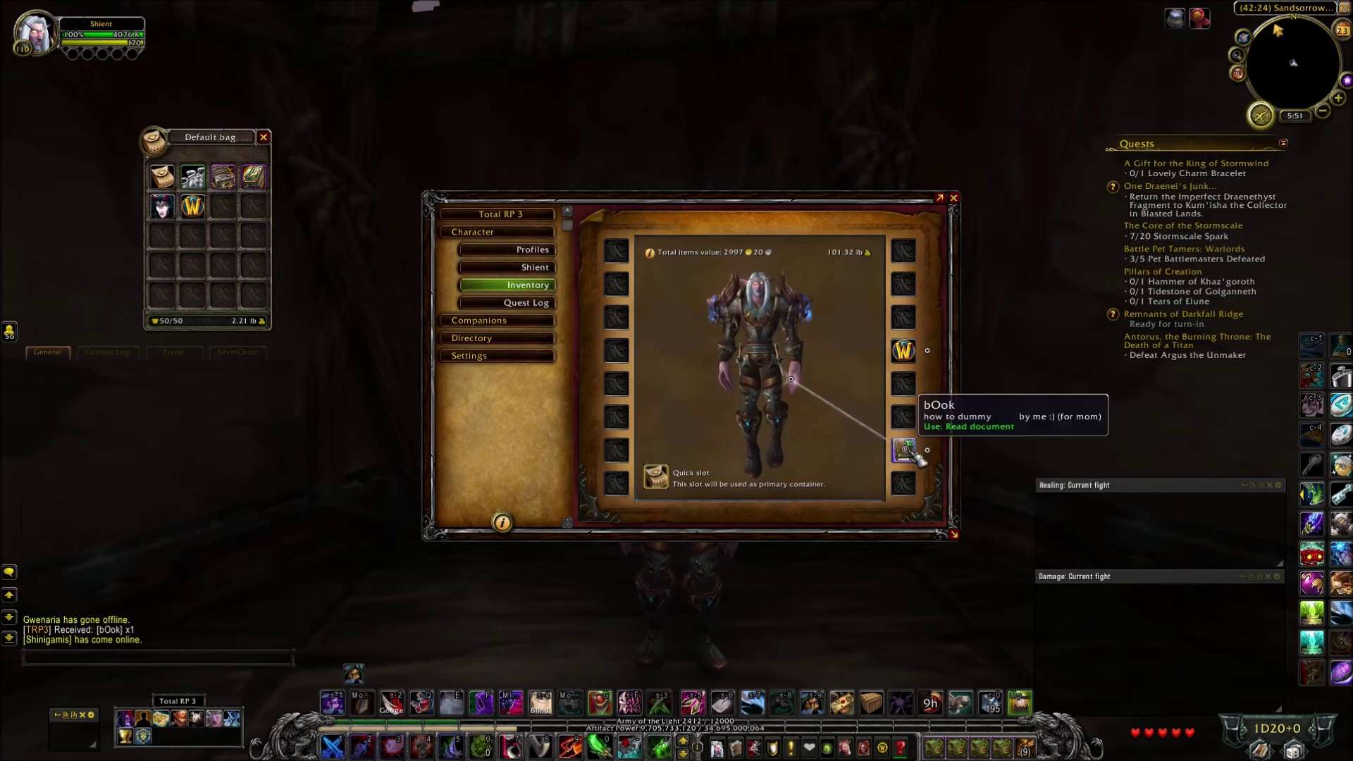
Step: Read the equipped bOok from its inventory slot, close it, and use the equipped W item two slots above it
mouse_move(906, 459)
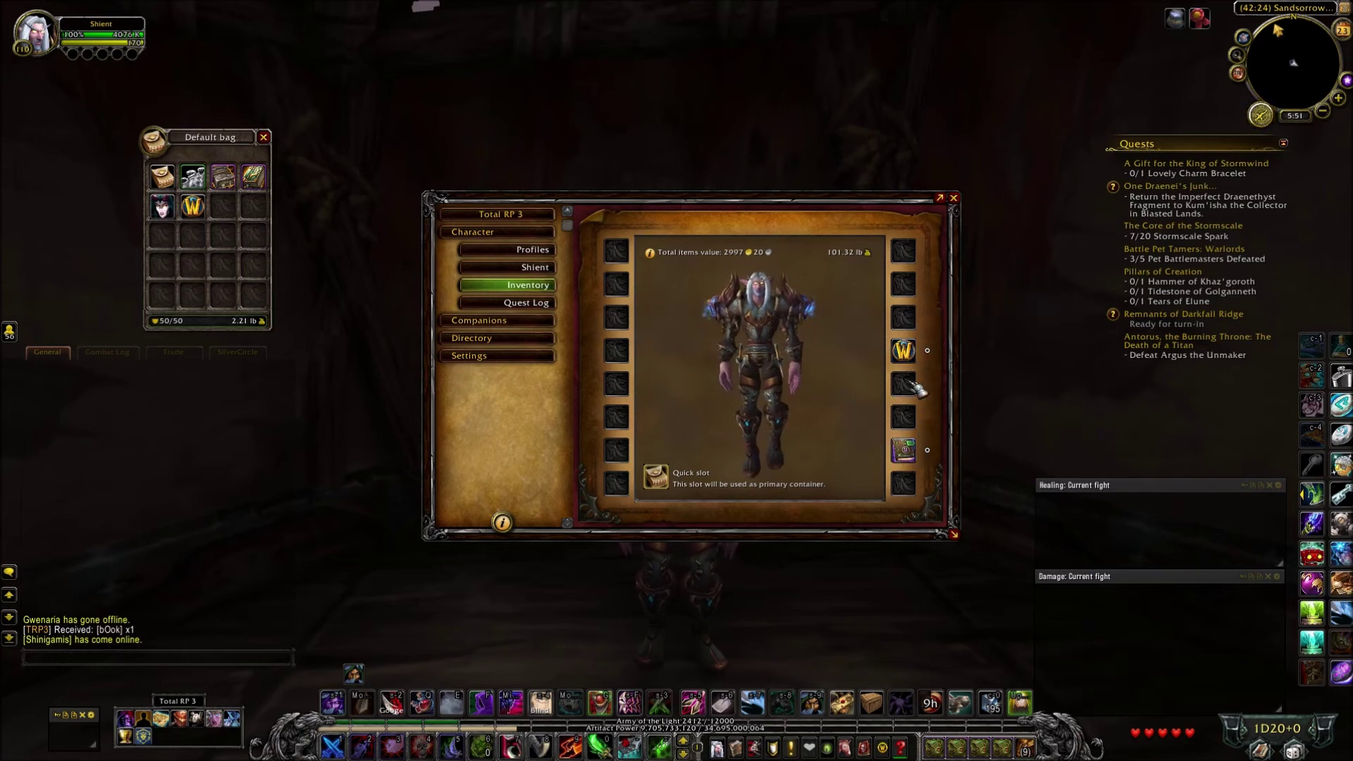
right_click(910, 453)
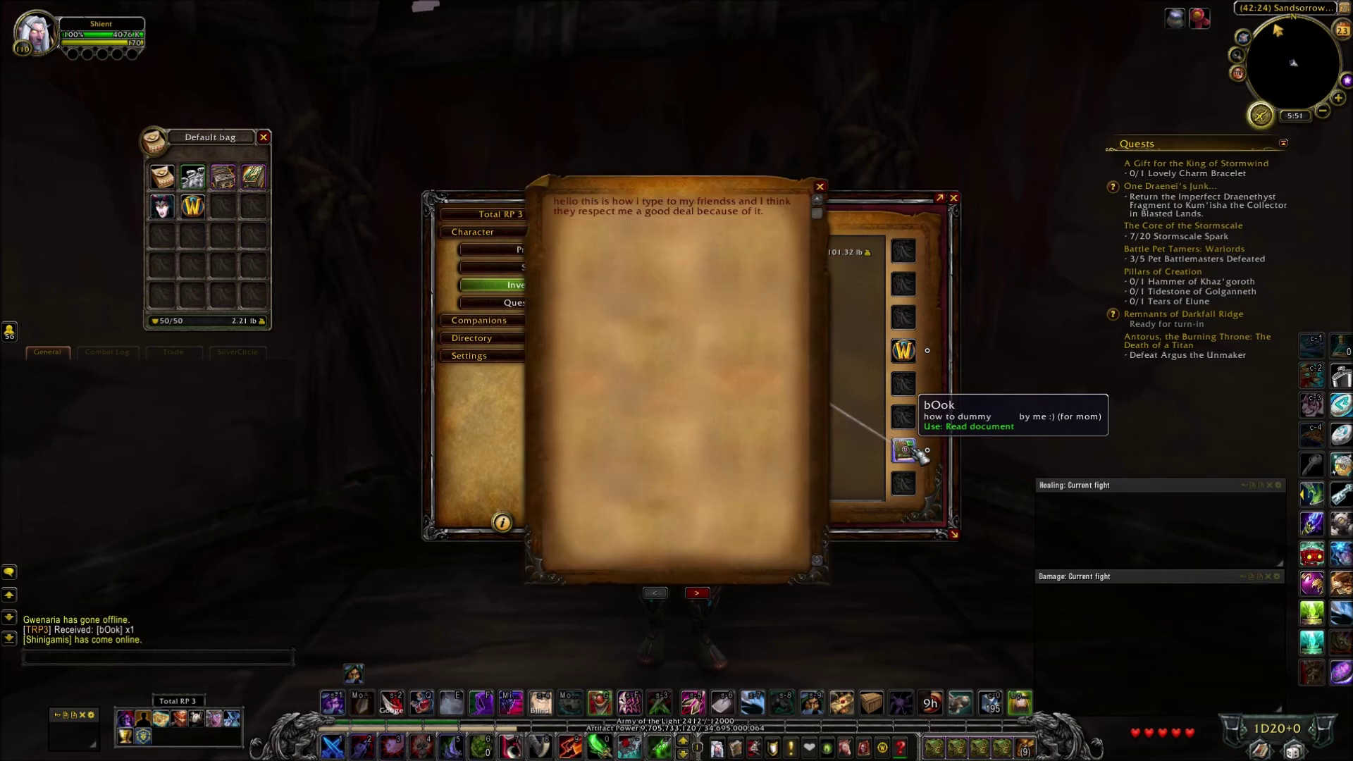
left_click(821, 189)
right_click(913, 356)
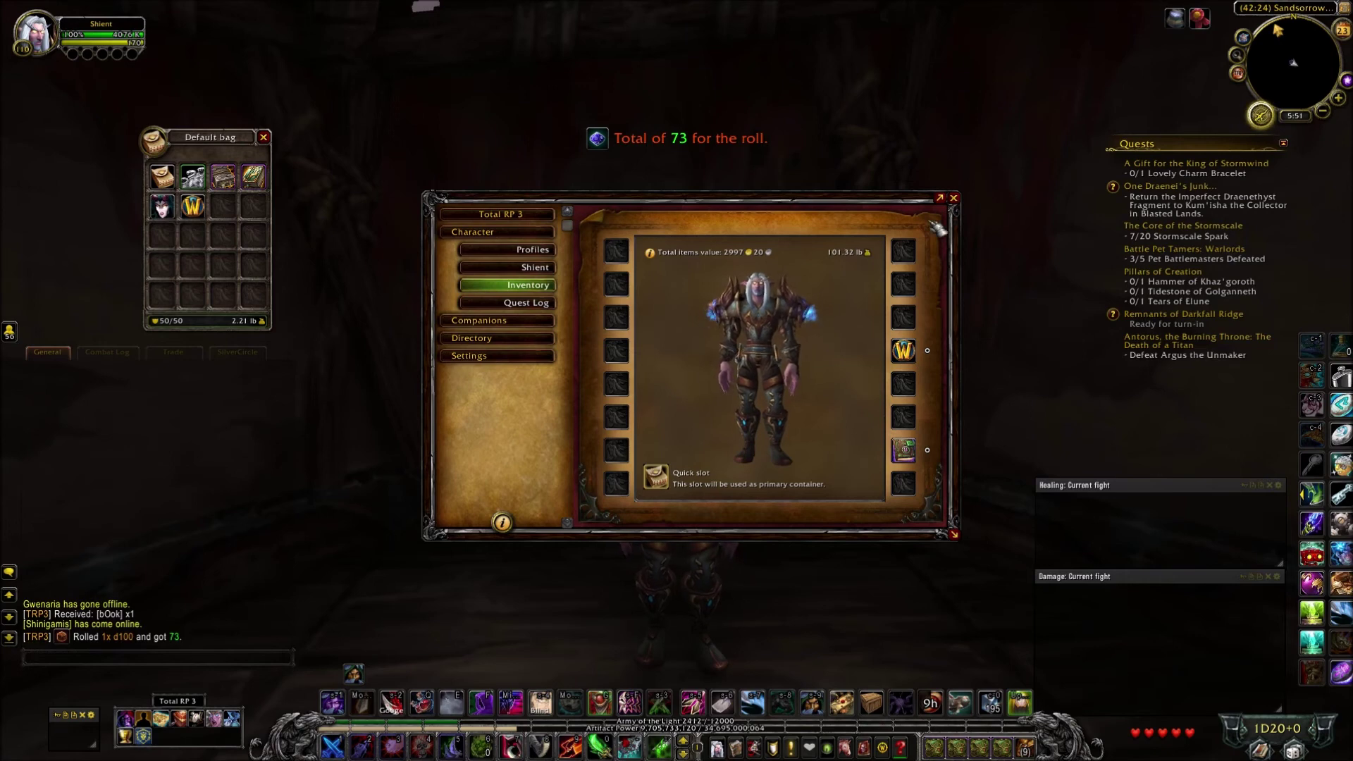
Step: Equip the Music Box in the slot opposite the bOok, return it to the default bag, and close the inventory
left_click_drag(193, 205, 633, 457)
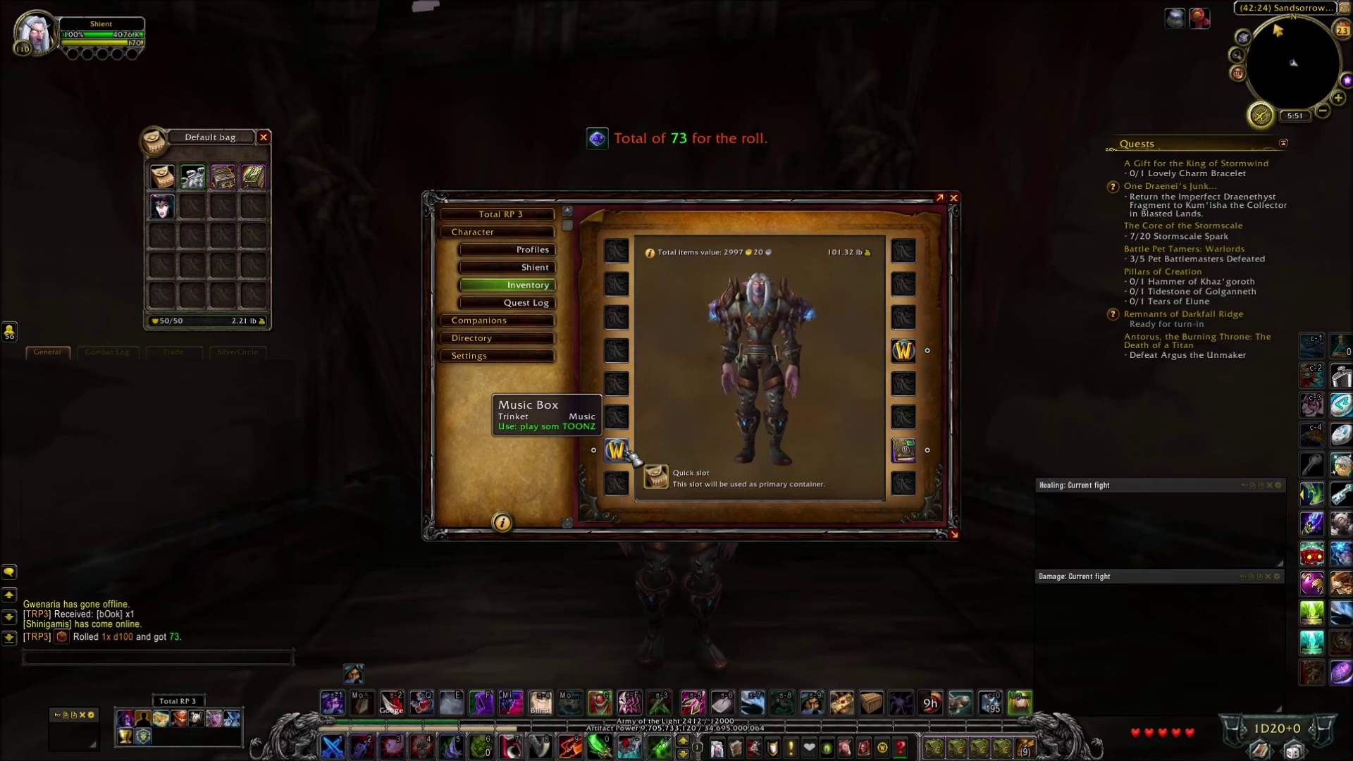
left_click_drag(632, 456, 192, 206)
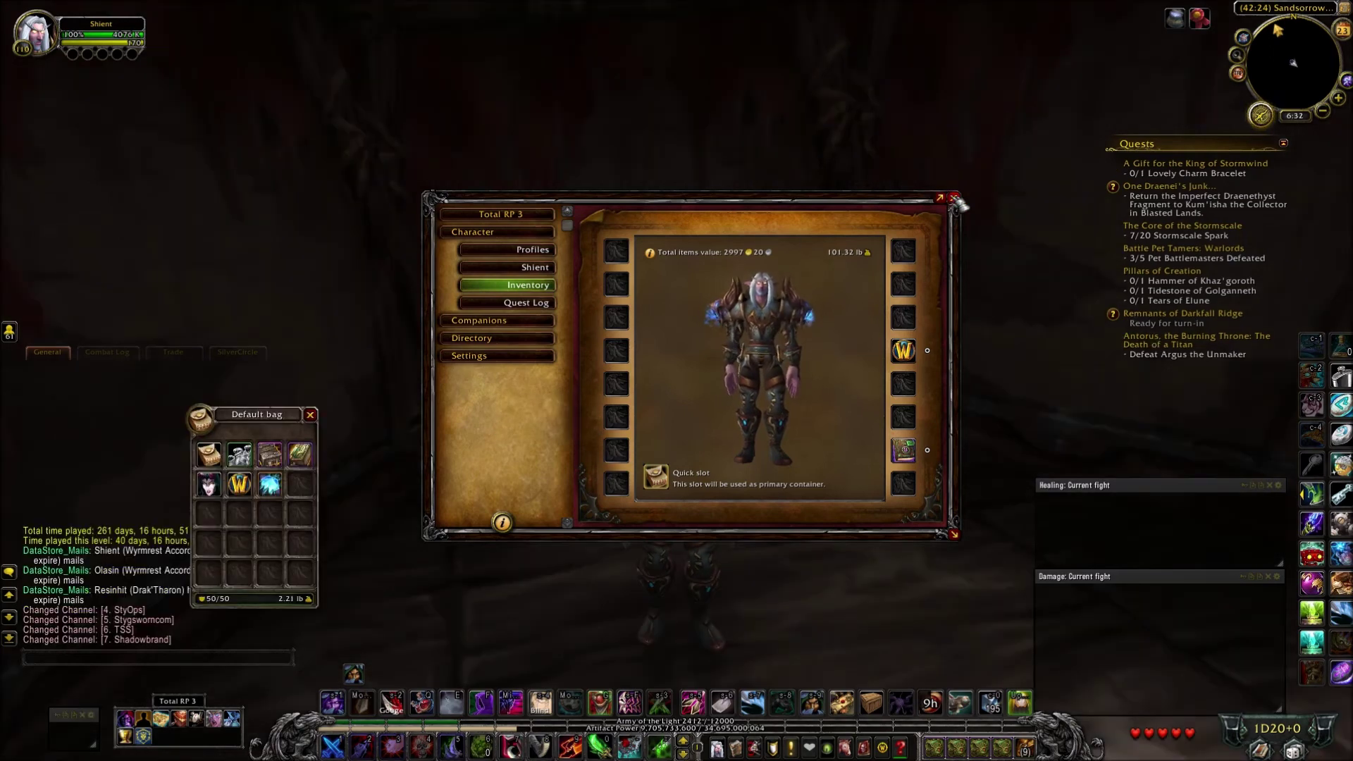
left_click(954, 198)
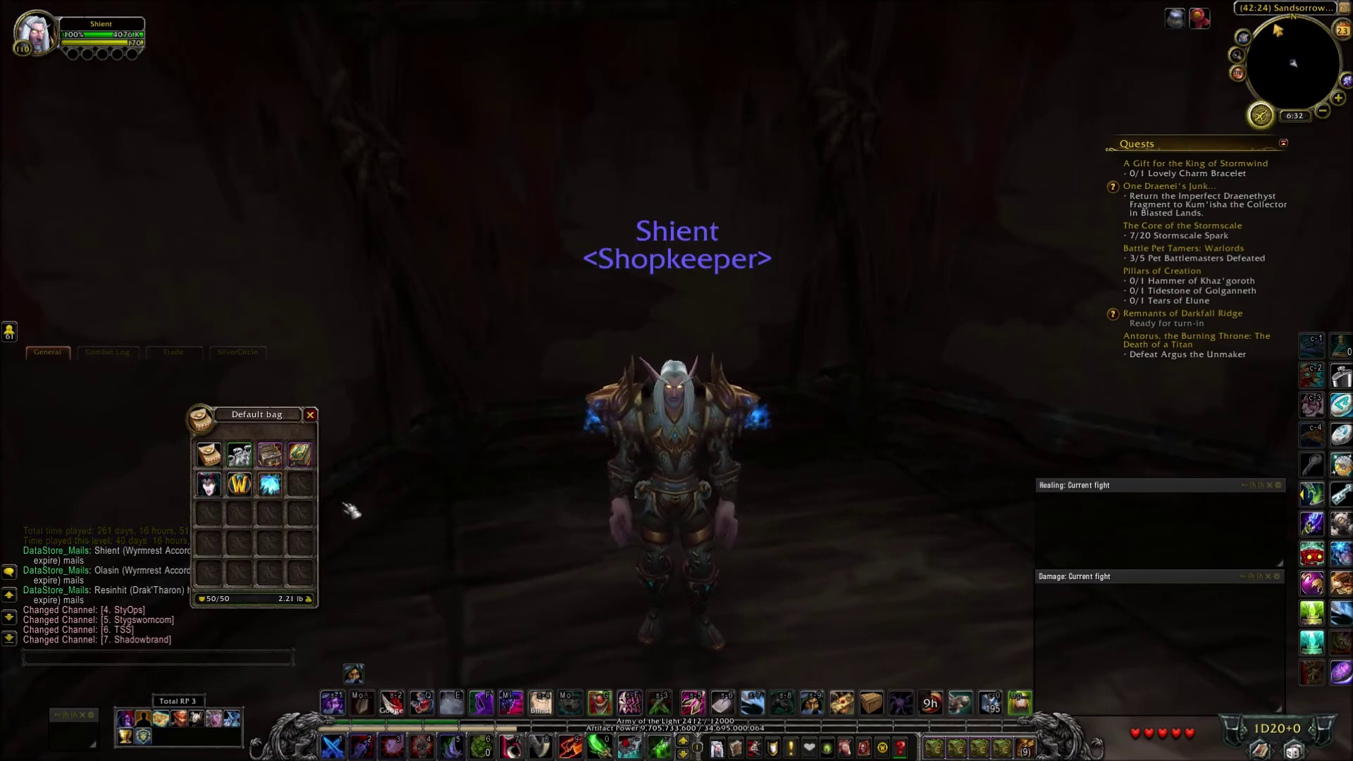
Step: Run a quick export of the 1990 Button item from the Extended database and select its export code for copying
left_click(197, 719)
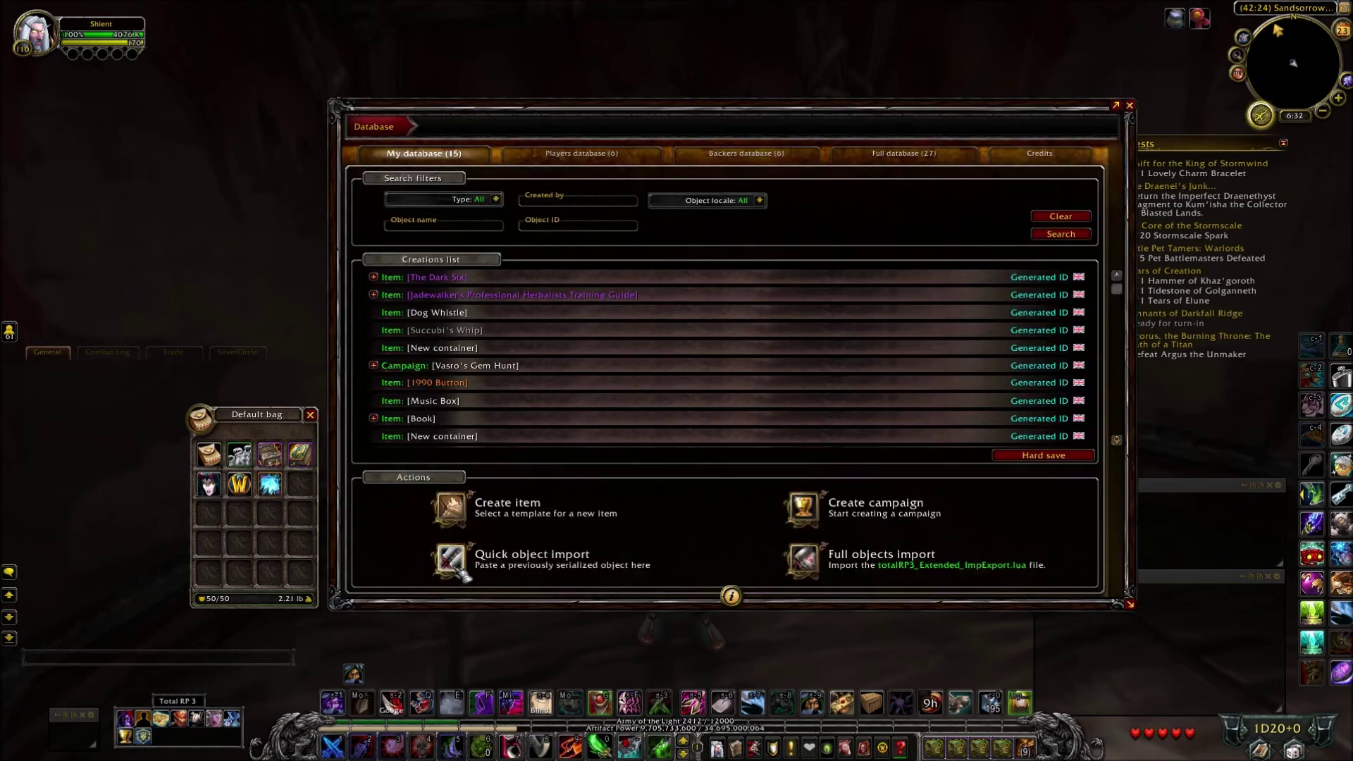
right_click(491, 388)
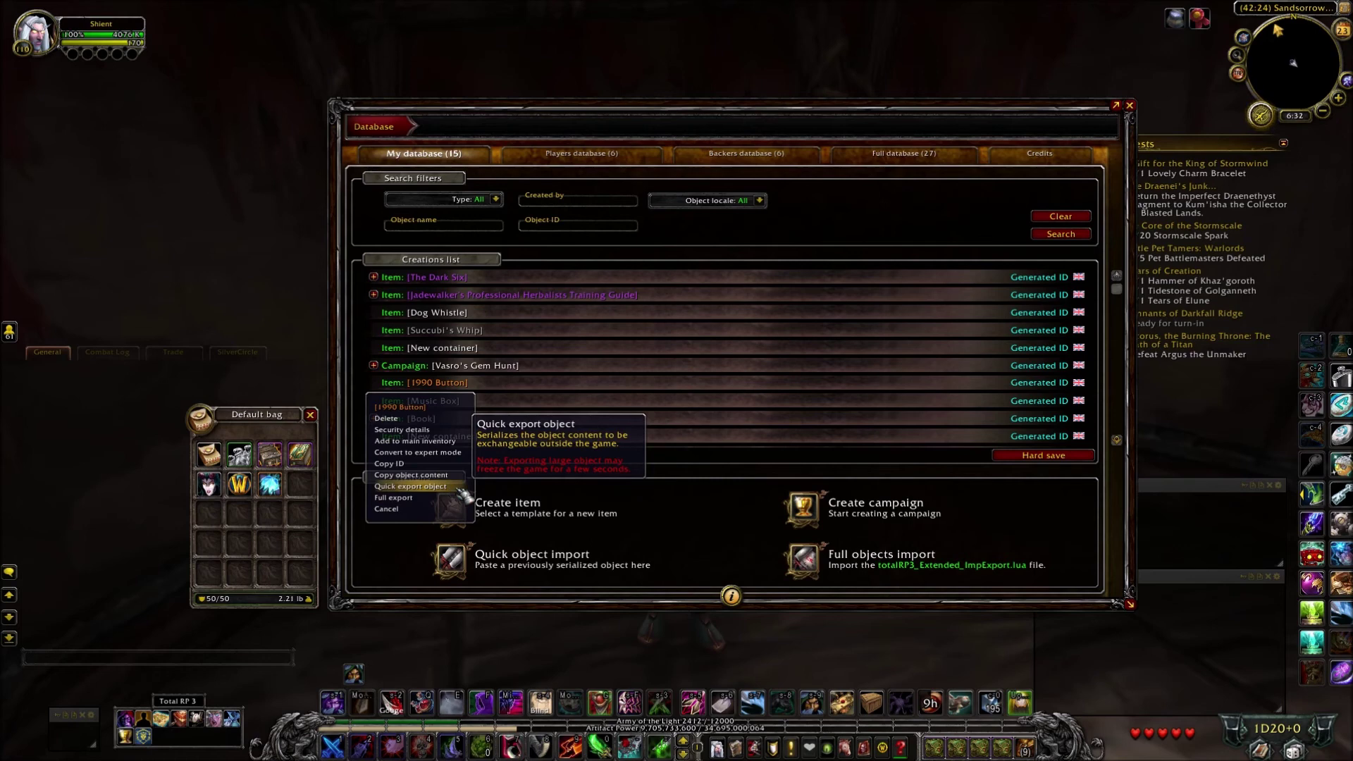
left_click(423, 488)
left_click(675, 427)
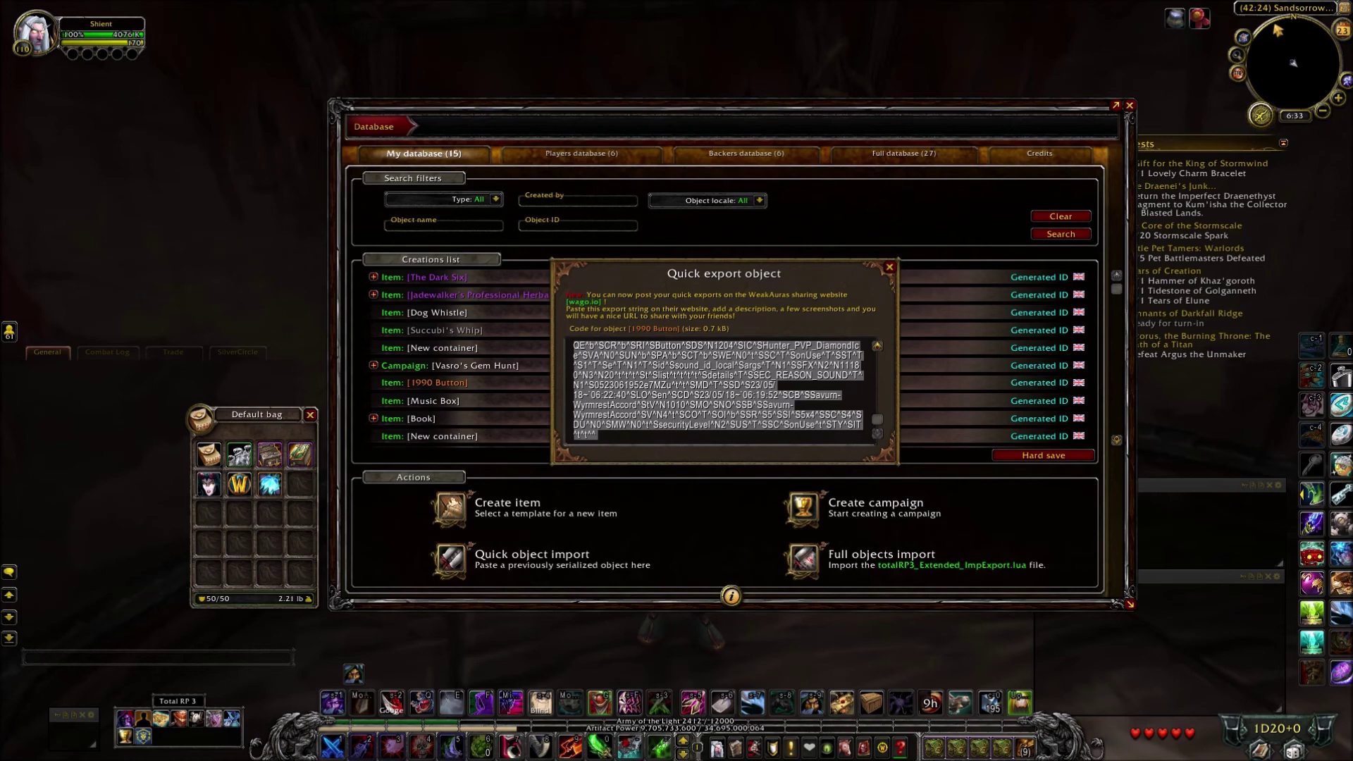
Step: Switch to Wago.io in the browser and paste the 1990 Button export code as the import string
key("alt+Tab")
double_click(611, 109)
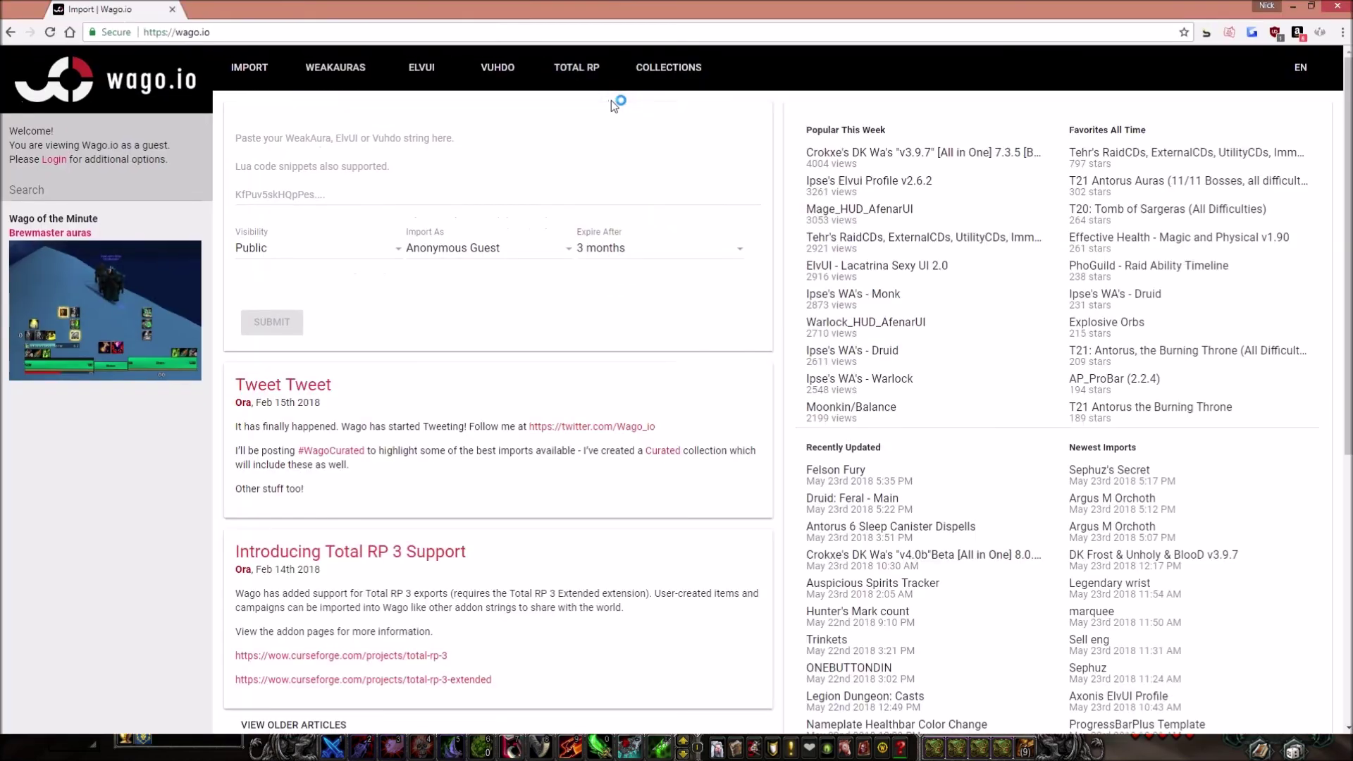
left_click(383, 145)
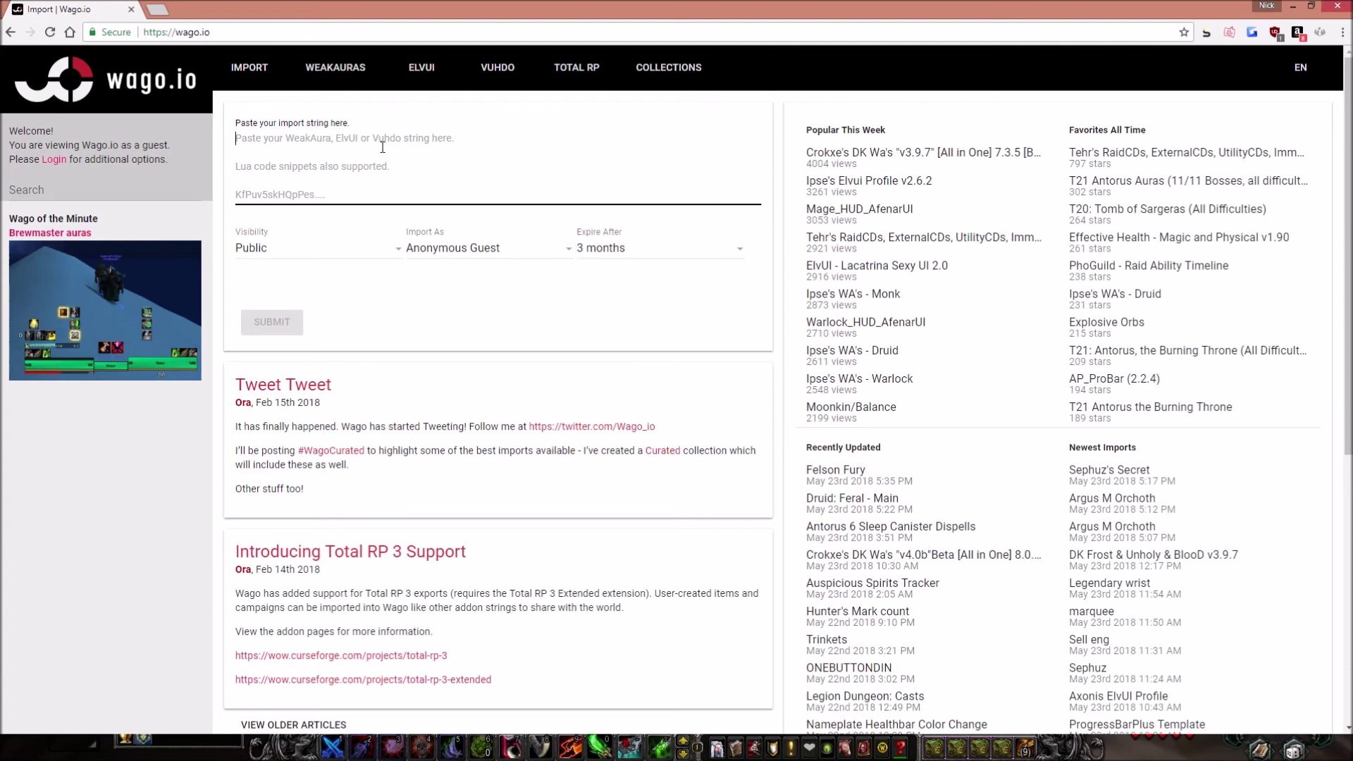
key("ctrl+v")
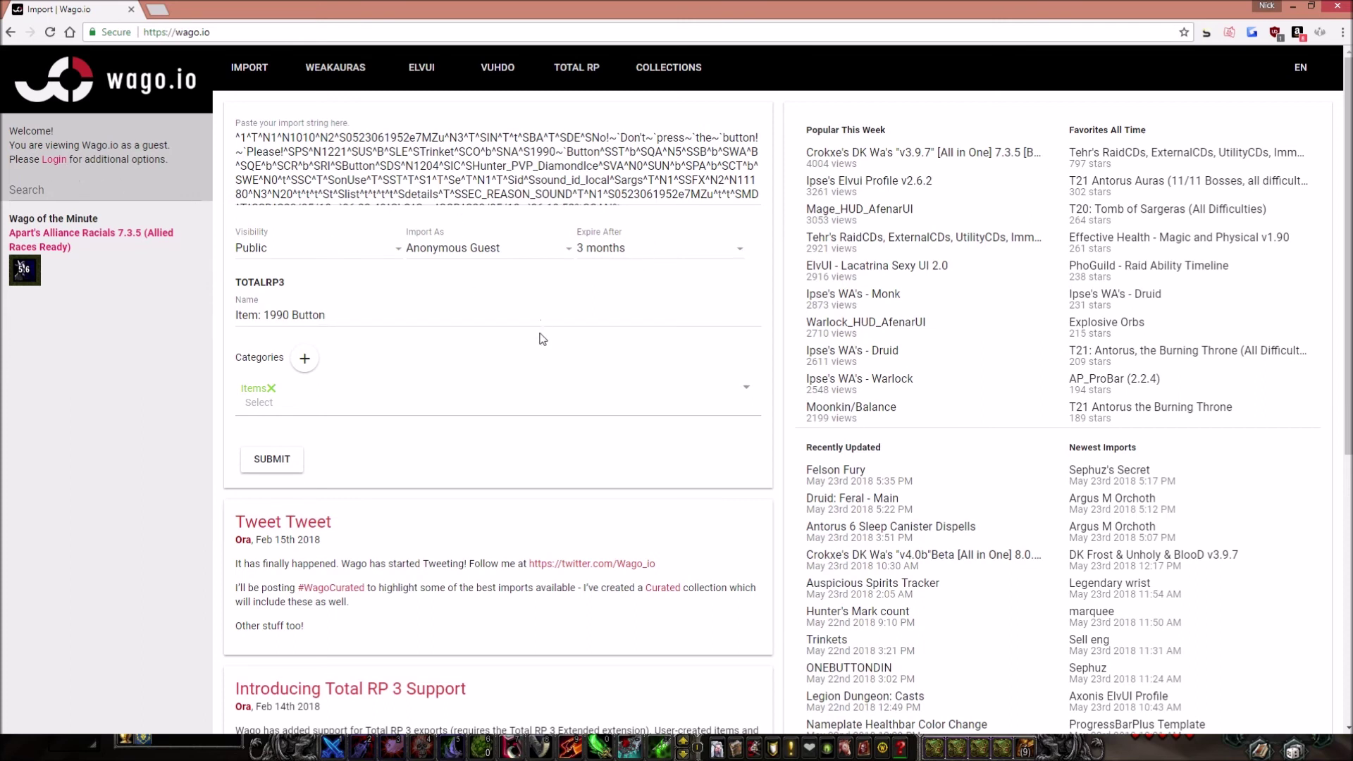
Step: Review the visibility and expiry options for the 1990 Button import, then close the Wago.io page without submitting
left_click(368, 256)
scroll(377, 266, "down", 2)
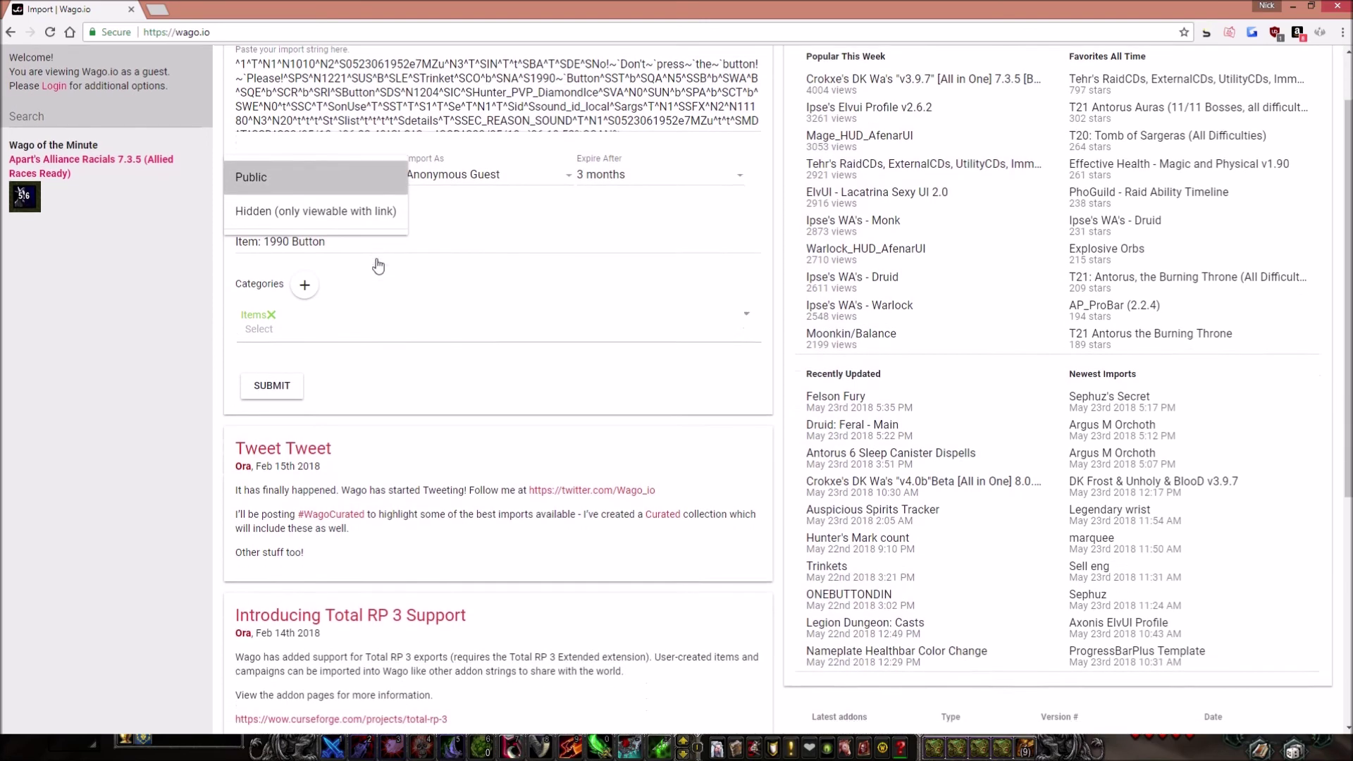
scroll(483, 296, "up", 2)
left_click(346, 254)
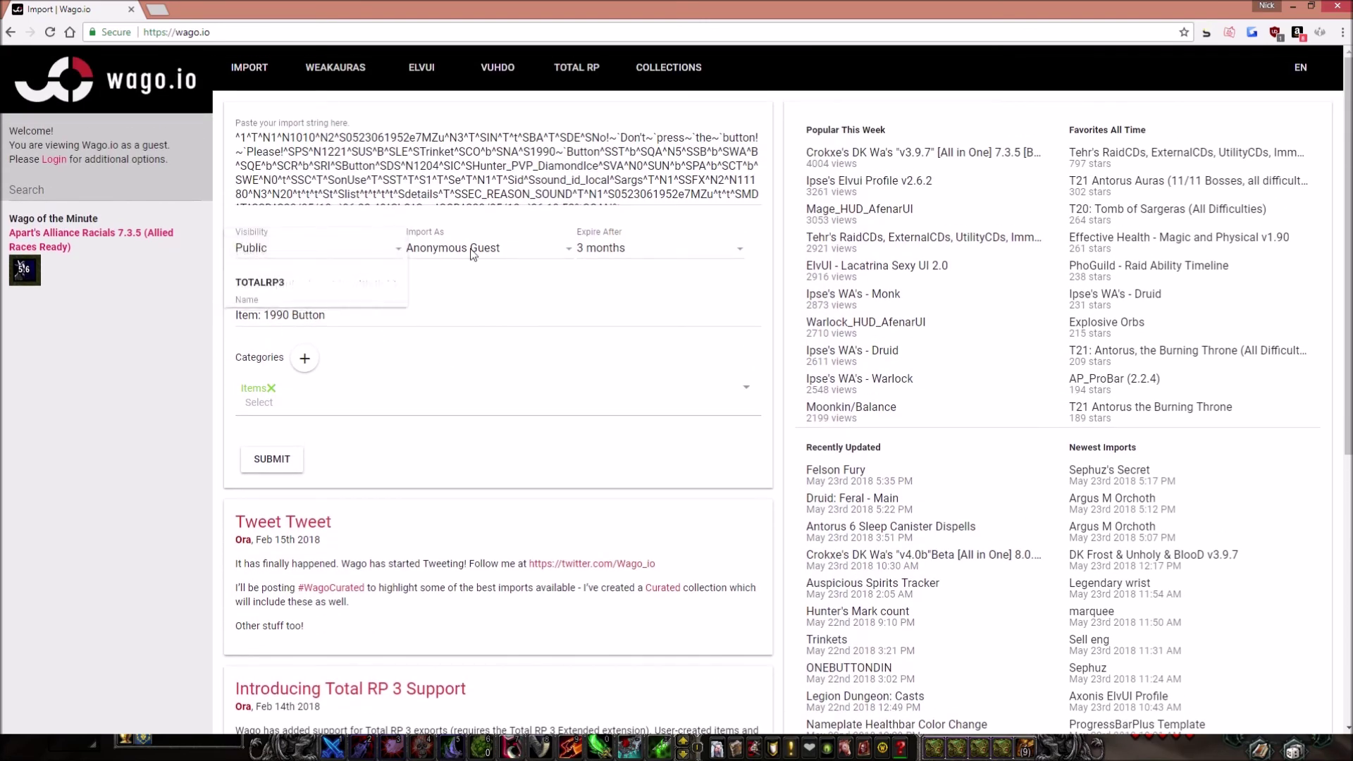
left_click(618, 255)
scroll(637, 386, "down", 1)
left_click(495, 373)
left_click(130, 10)
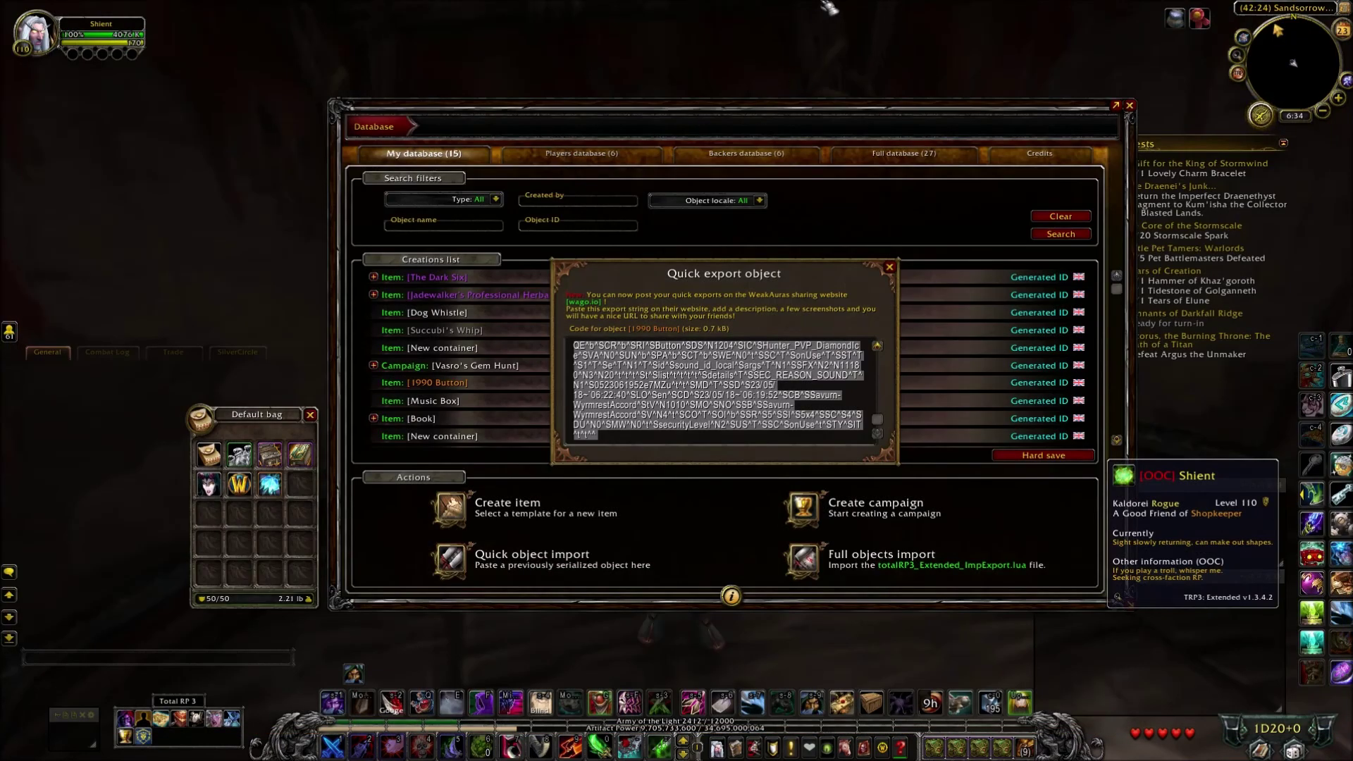
Step: Close the 1990 Button export, view the quick object import dialog and close it without importing anything
left_click(890, 268)
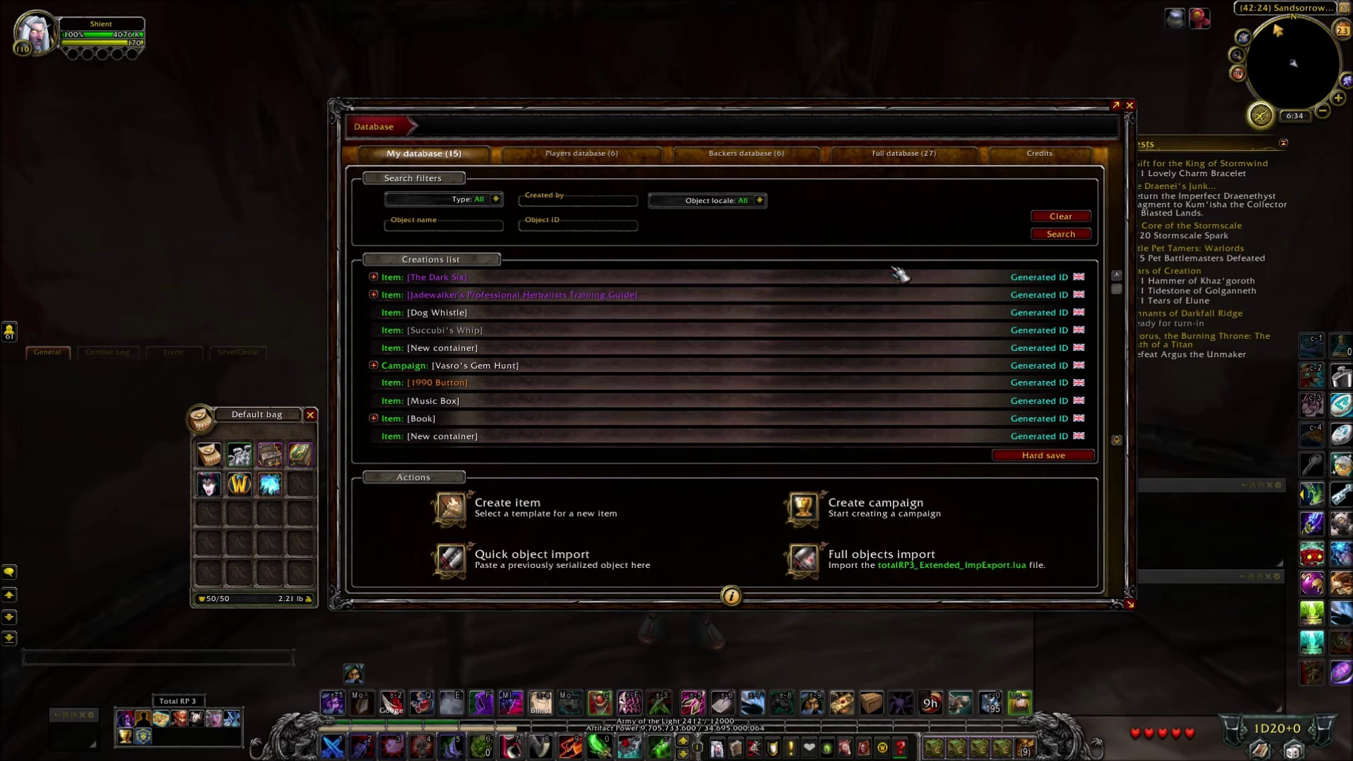
left_click(462, 561)
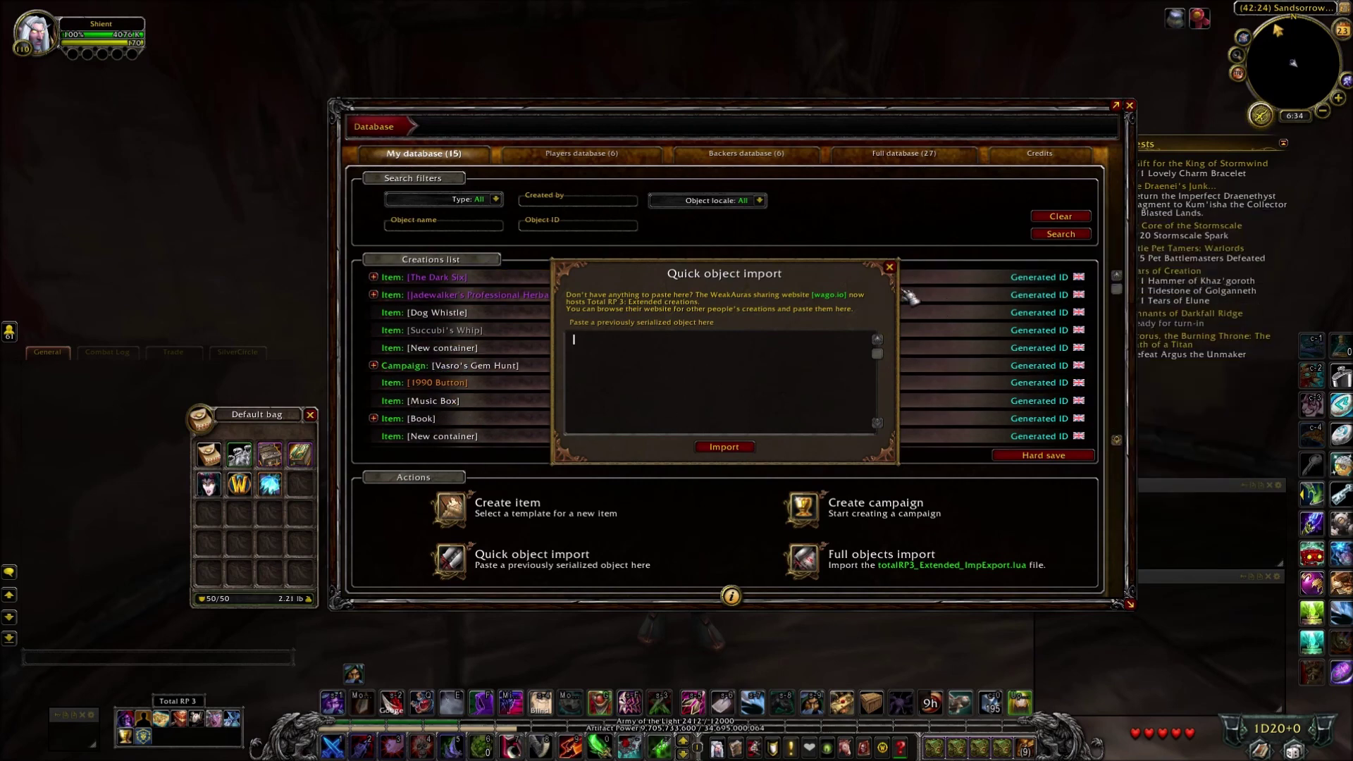
left_click(889, 267)
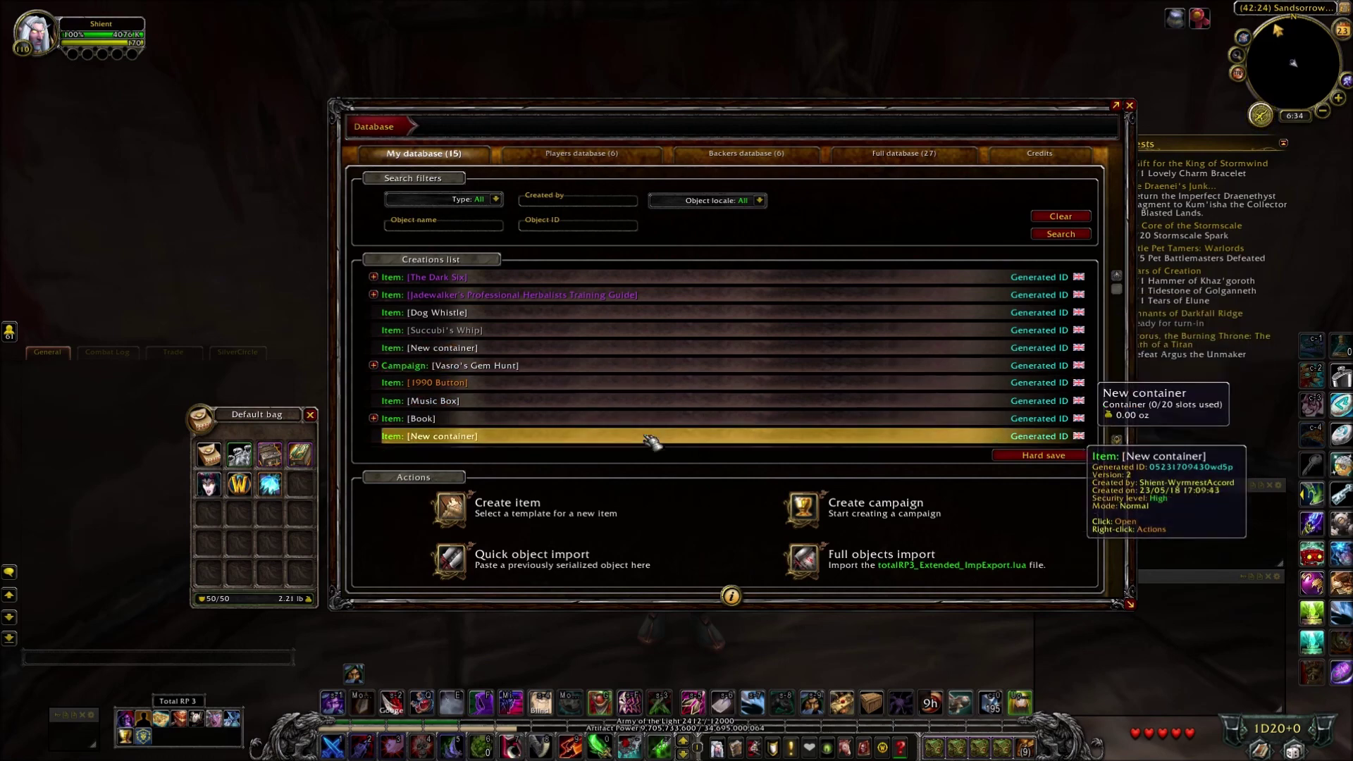
Step: Look through the creations in the players database and view the campaign creation templates from the personal database
left_click(643, 160)
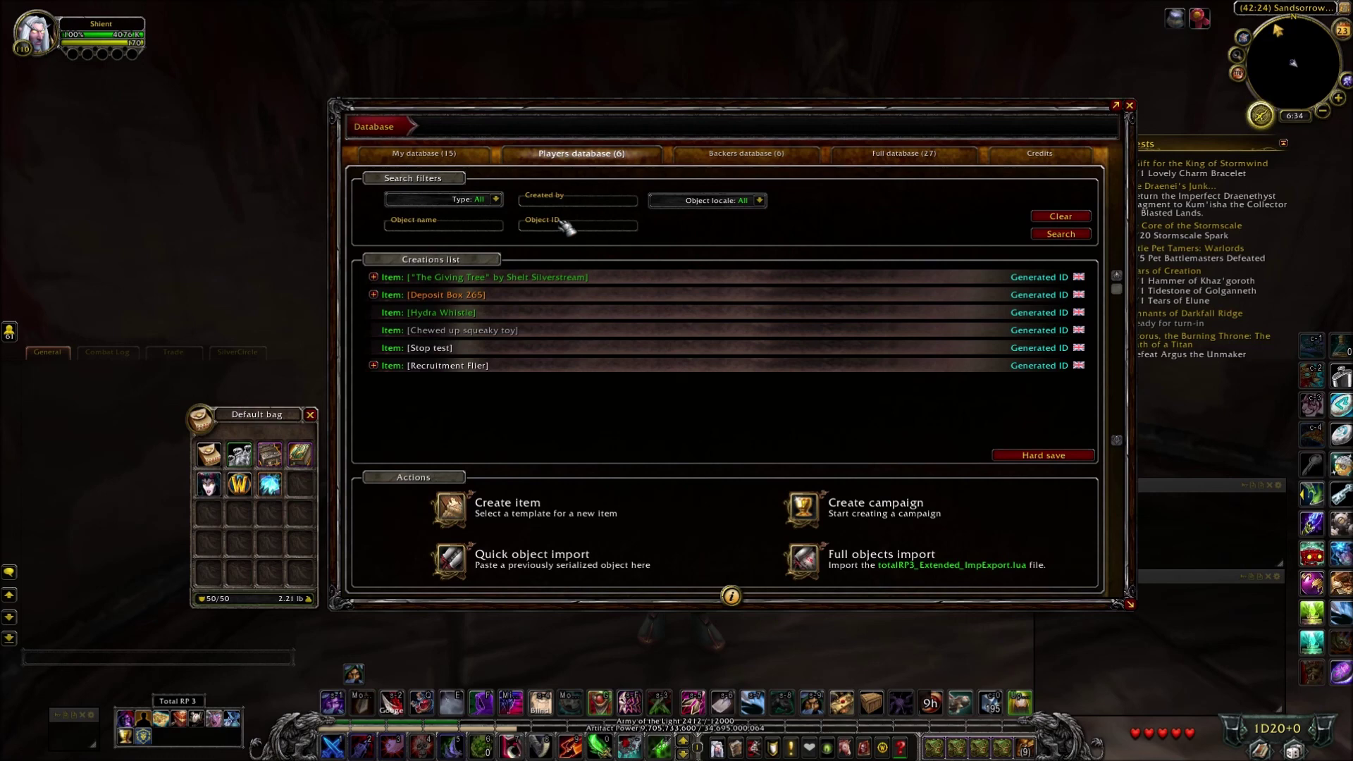
left_click(481, 155)
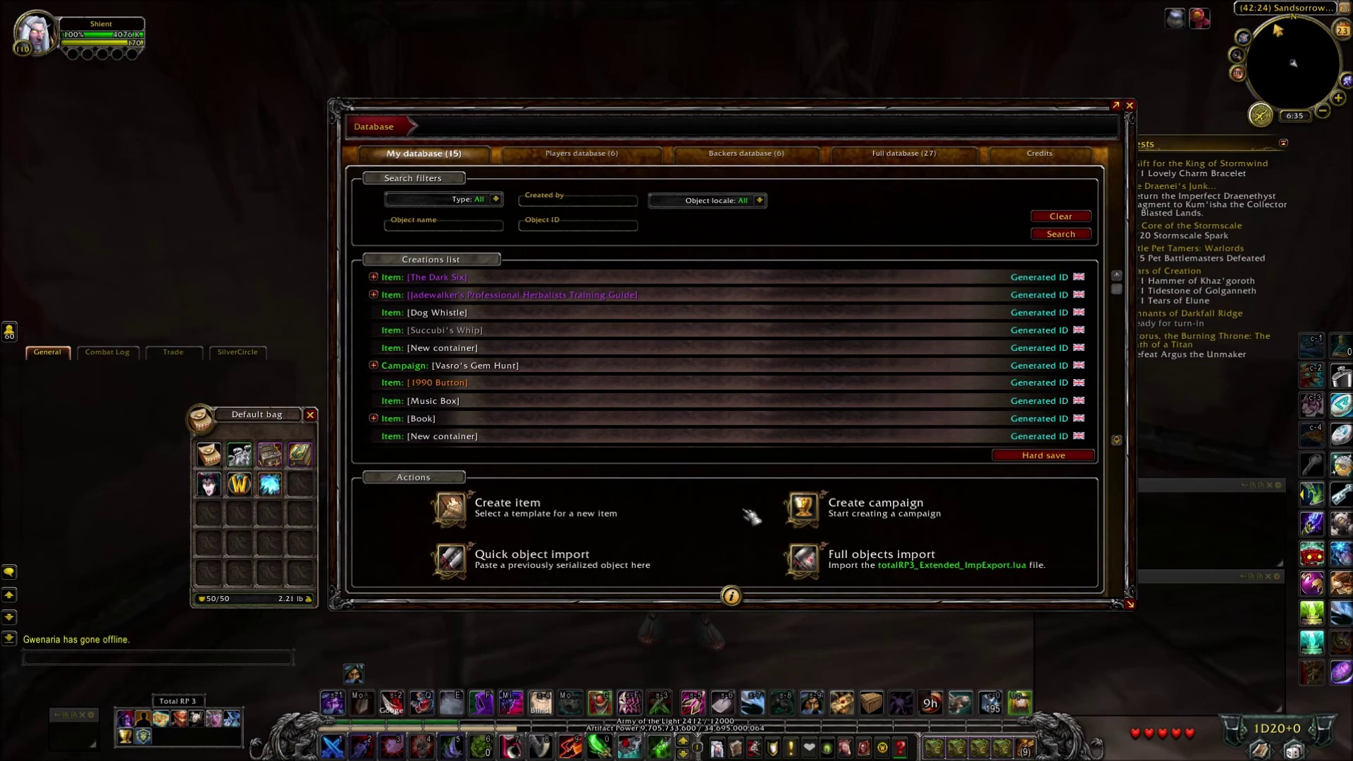
left_click(801, 506)
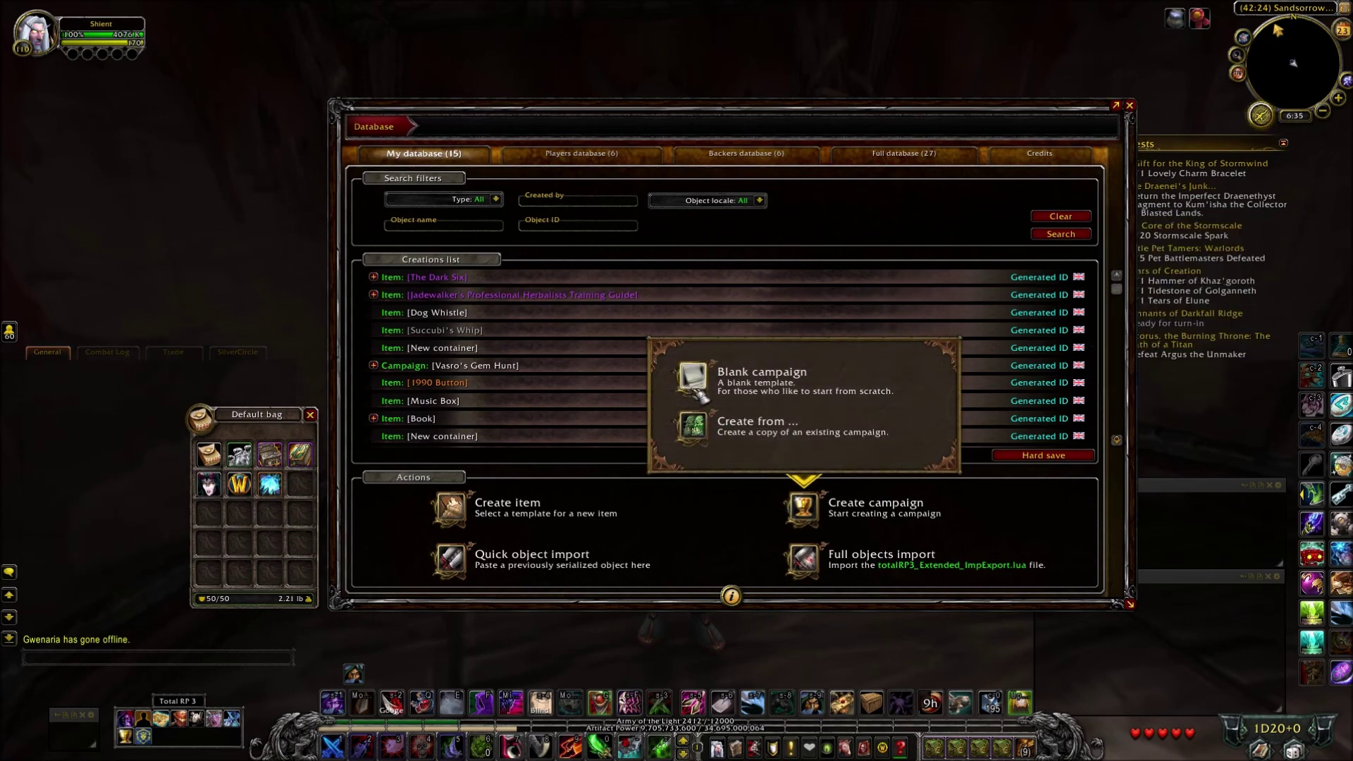
left_click(803, 507)
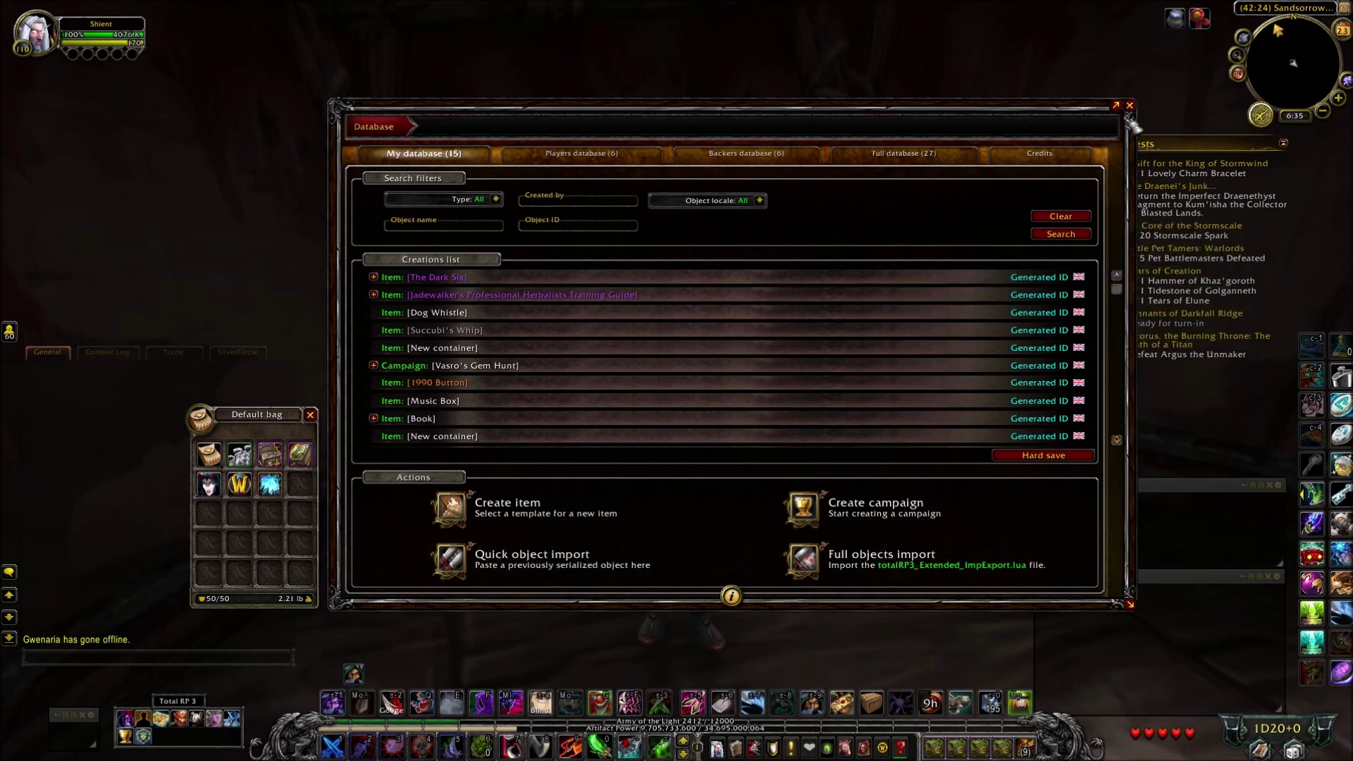